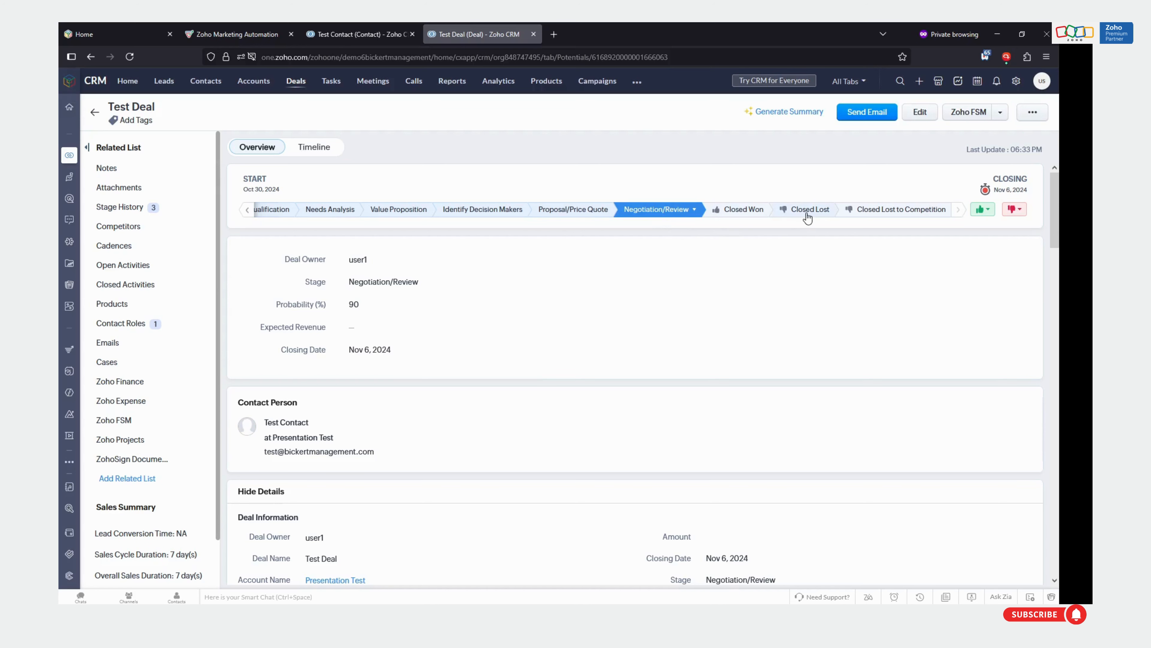
Change the stage of Test Deal to Closed Lost
{"action": "left_click", "coordinate": [810, 210]}
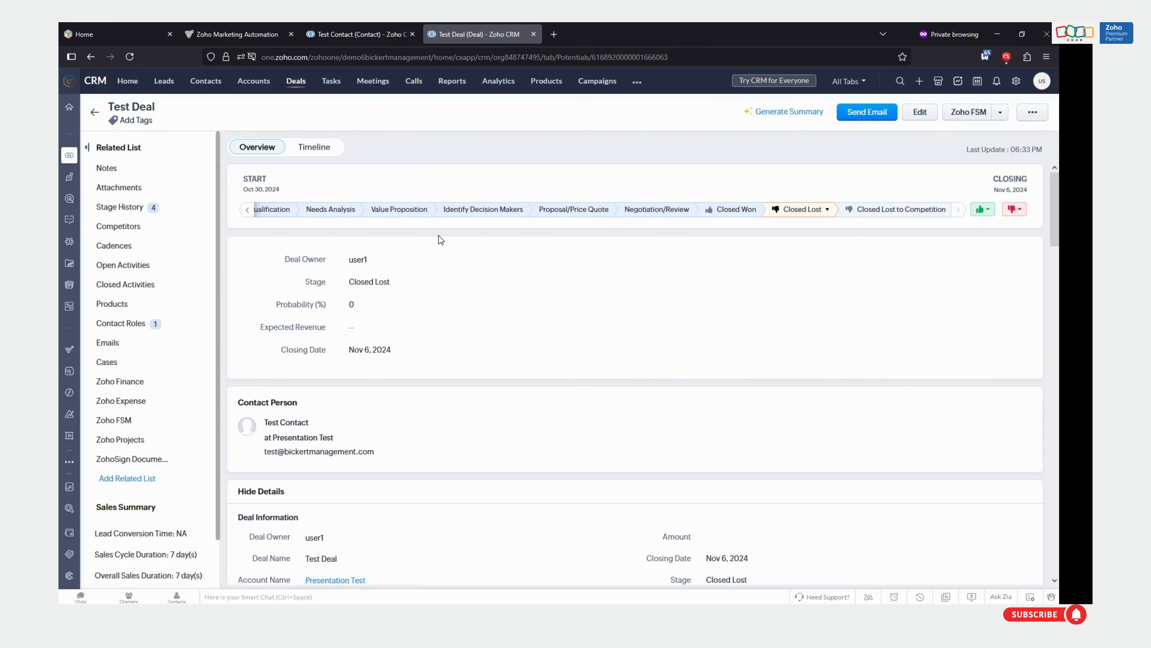
Switch to Zoho Marketing Automation and connect Zoho CRM as an integrated app
{"action": "left_click", "coordinate": [224, 38]}
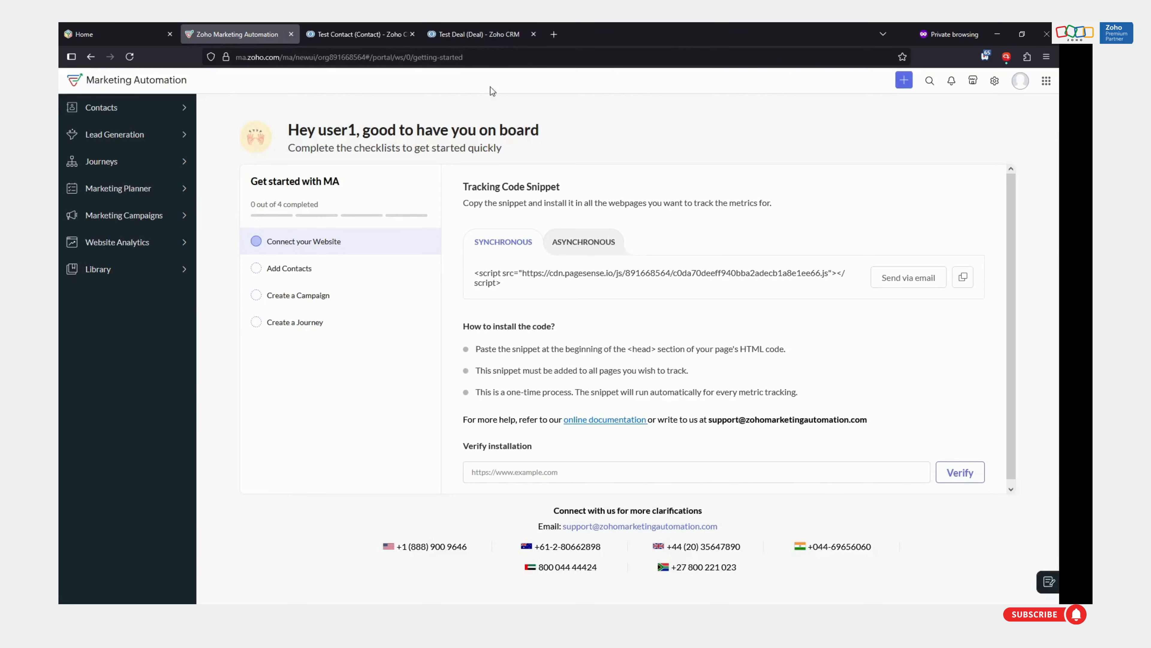
{"action": "left_click", "coordinate": [995, 81]}
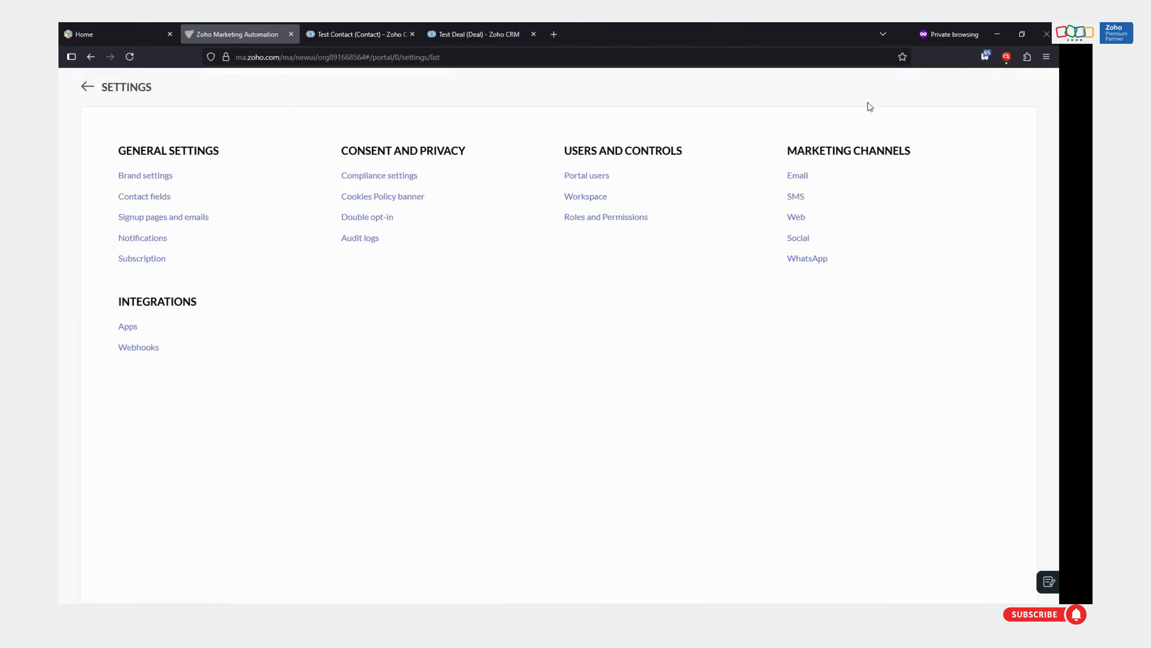
{"action": "left_click", "coordinate": [132, 326]}
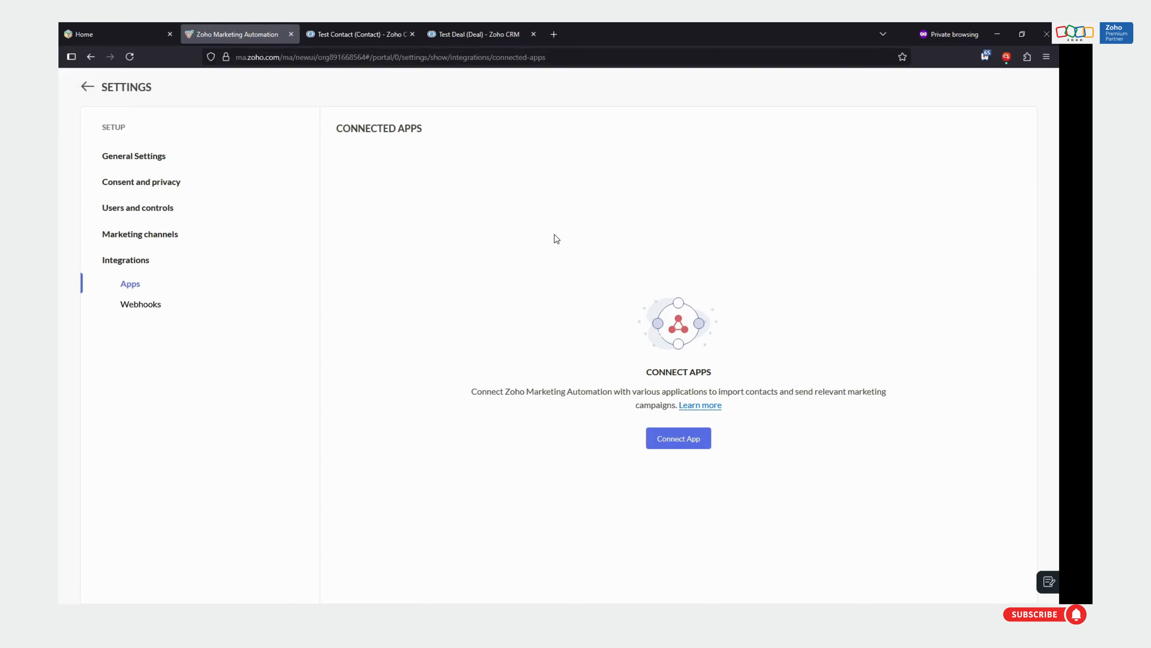
{"action": "left_click", "coordinate": [661, 443]}
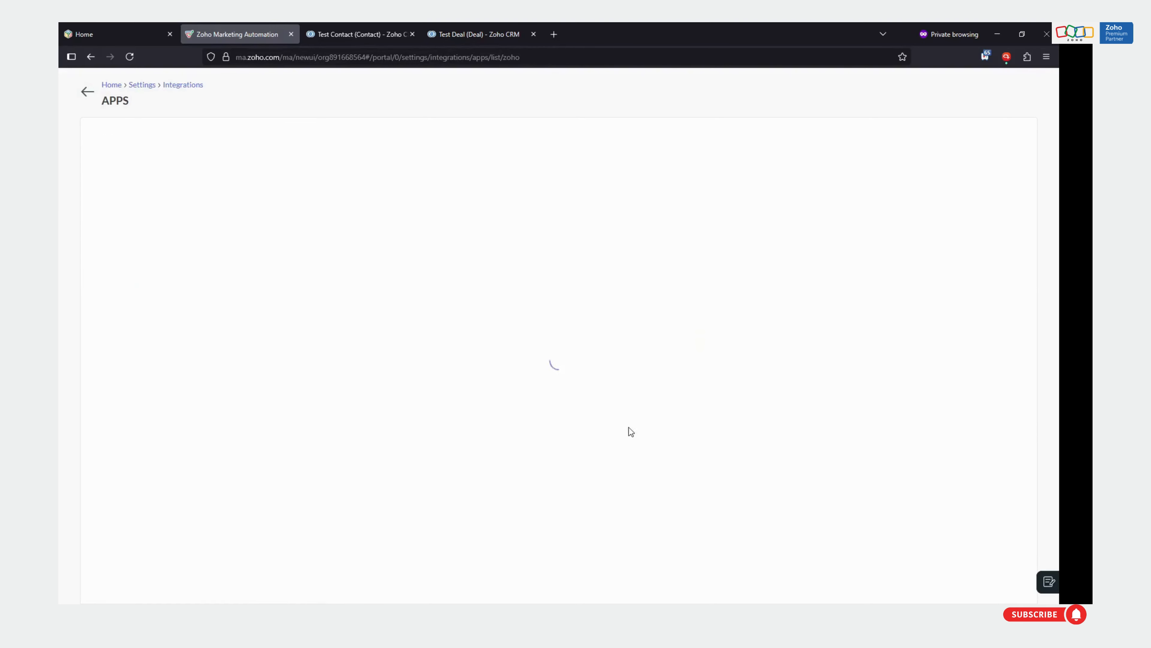
{"action": "left_click", "coordinate": [289, 271]}
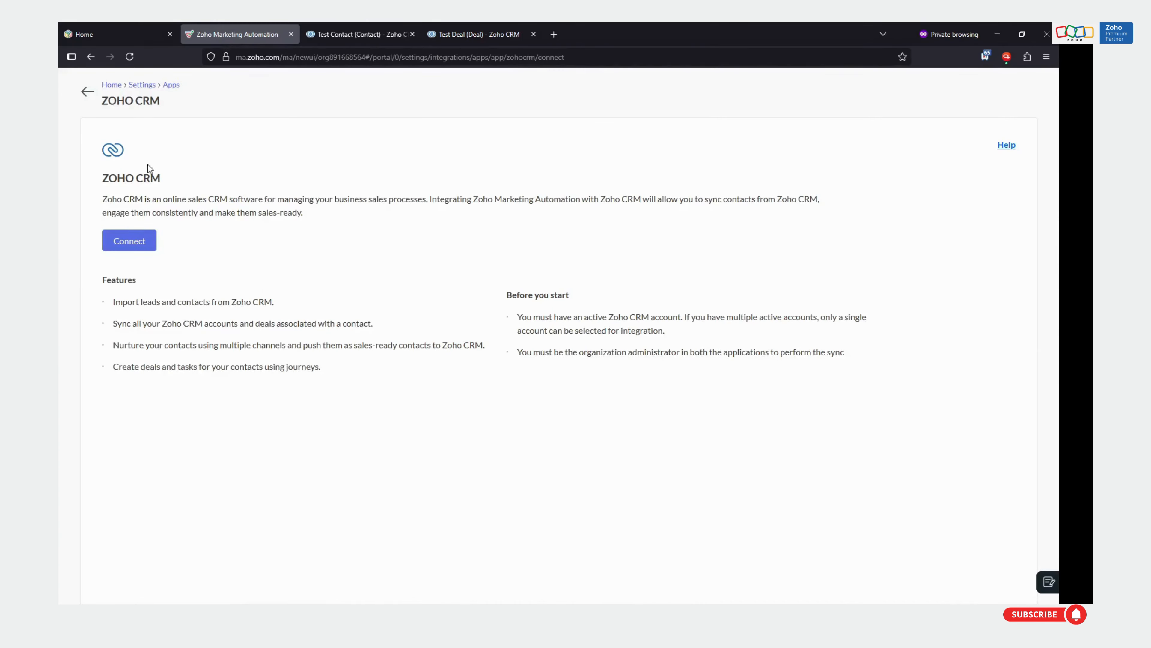
{"action": "left_click", "coordinate": [124, 243]}
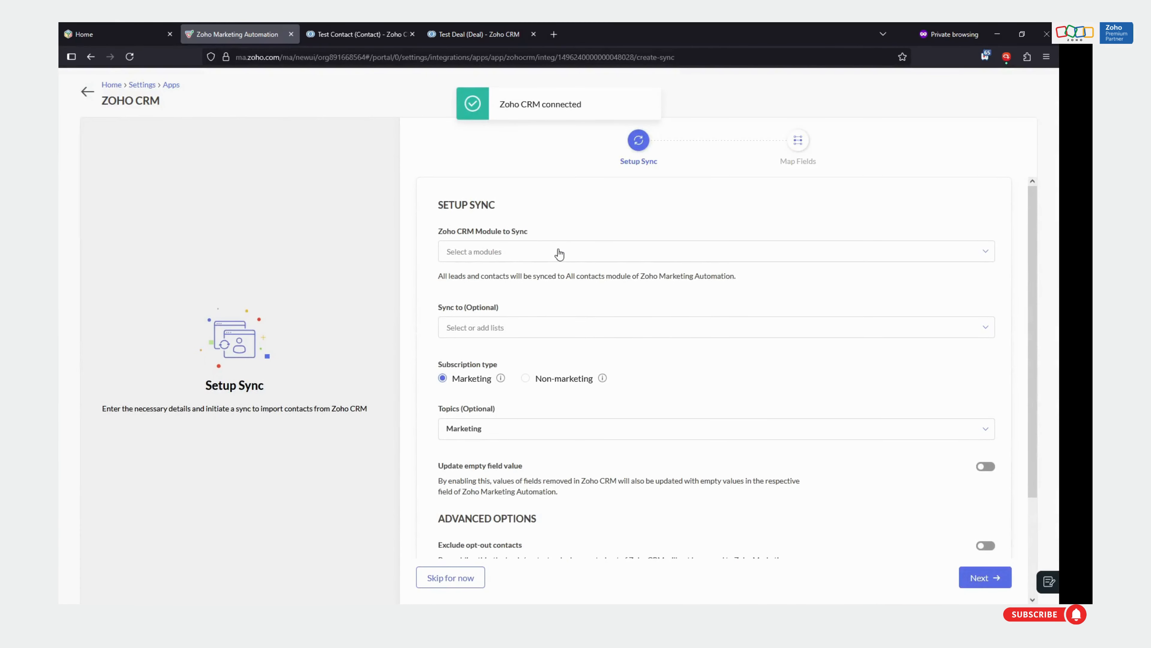
Choose Contacts as the Zoho CRM module to sync, leave the optional list empty, and proceed to field mapping
{"action": "left_click", "coordinate": [559, 253]}
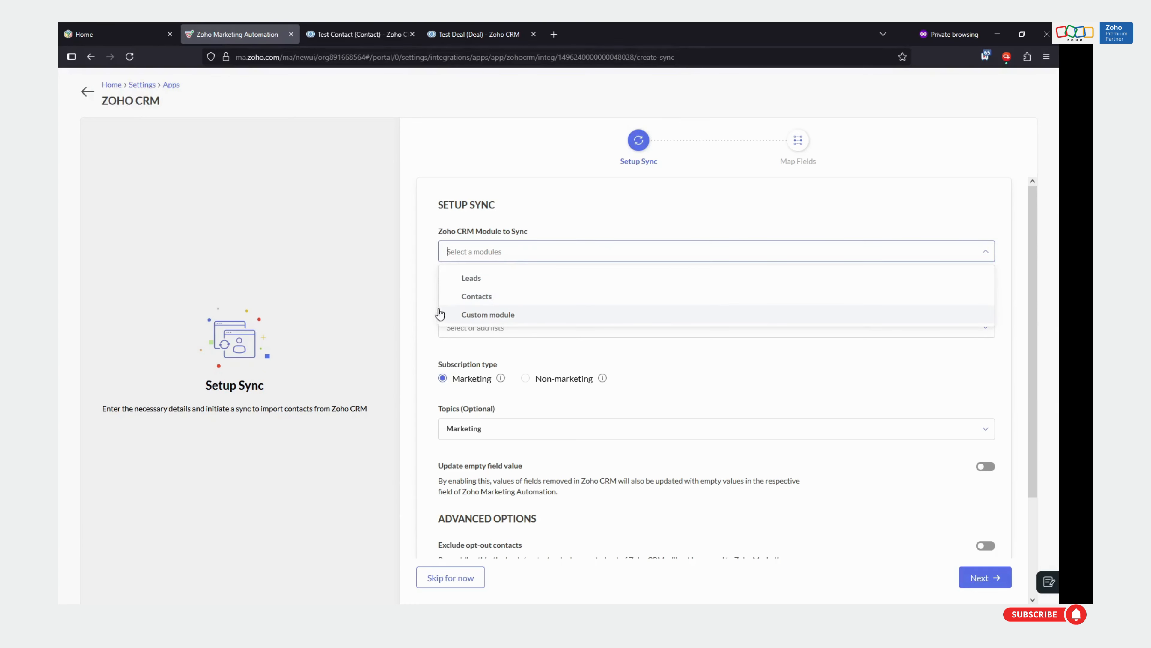
{"action": "left_click", "coordinate": [503, 297]}
{"action": "scroll", "coordinate": [743, 356], "scroll_direction": "down", "scroll_amount": 1}
{"action": "scroll", "coordinate": [744, 356], "scroll_direction": "down", "scroll_amount": 1}
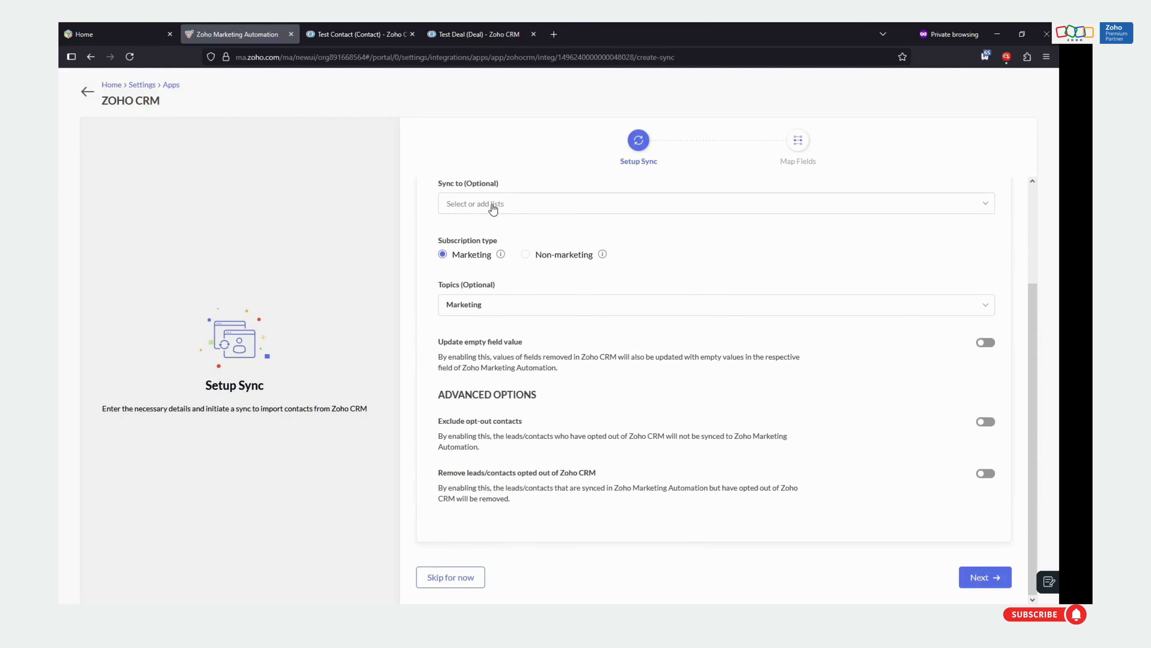
{"action": "left_click", "coordinate": [495, 208]}
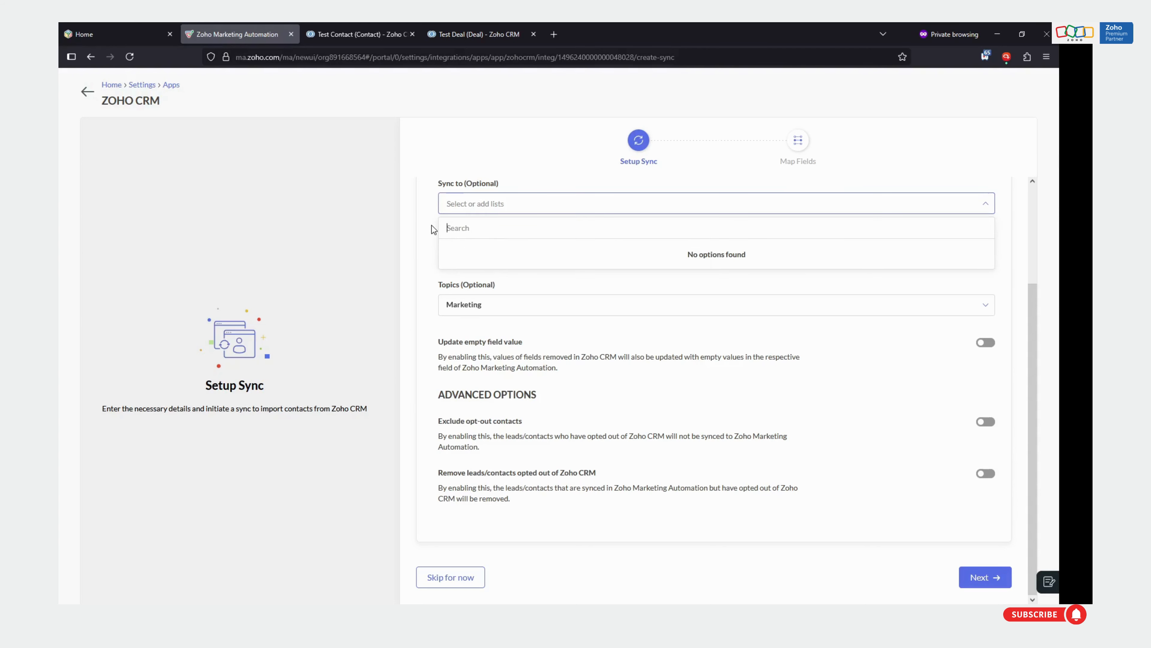
{"action": "left_click", "coordinate": [307, 284]}
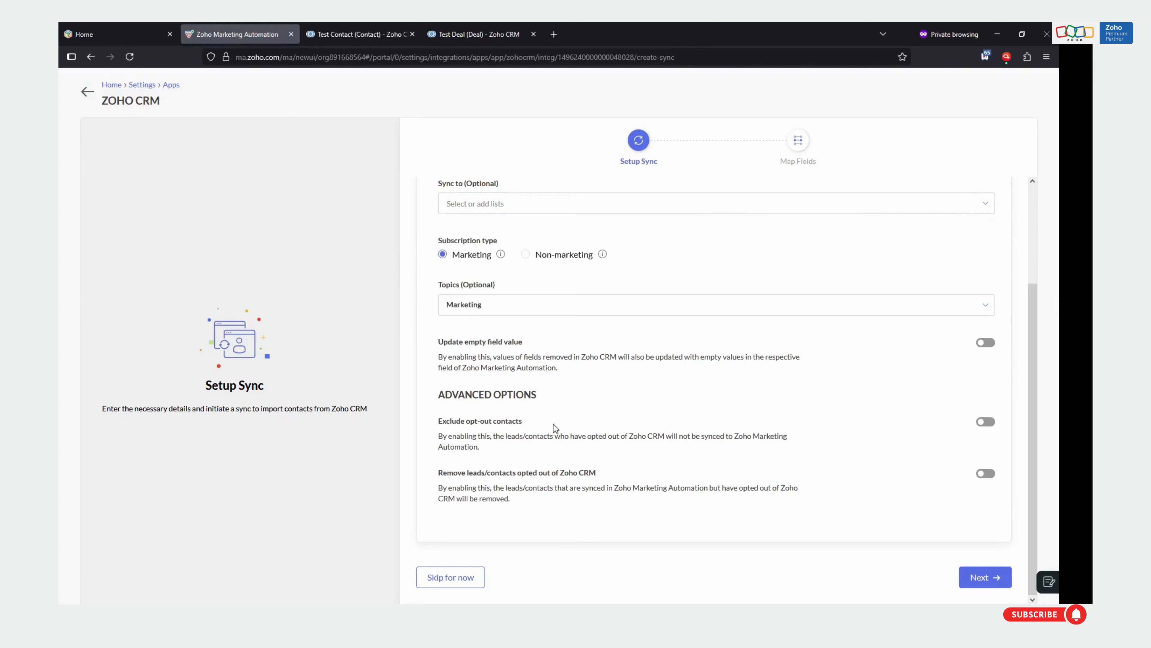
{"action": "left_click", "coordinate": [989, 578]}
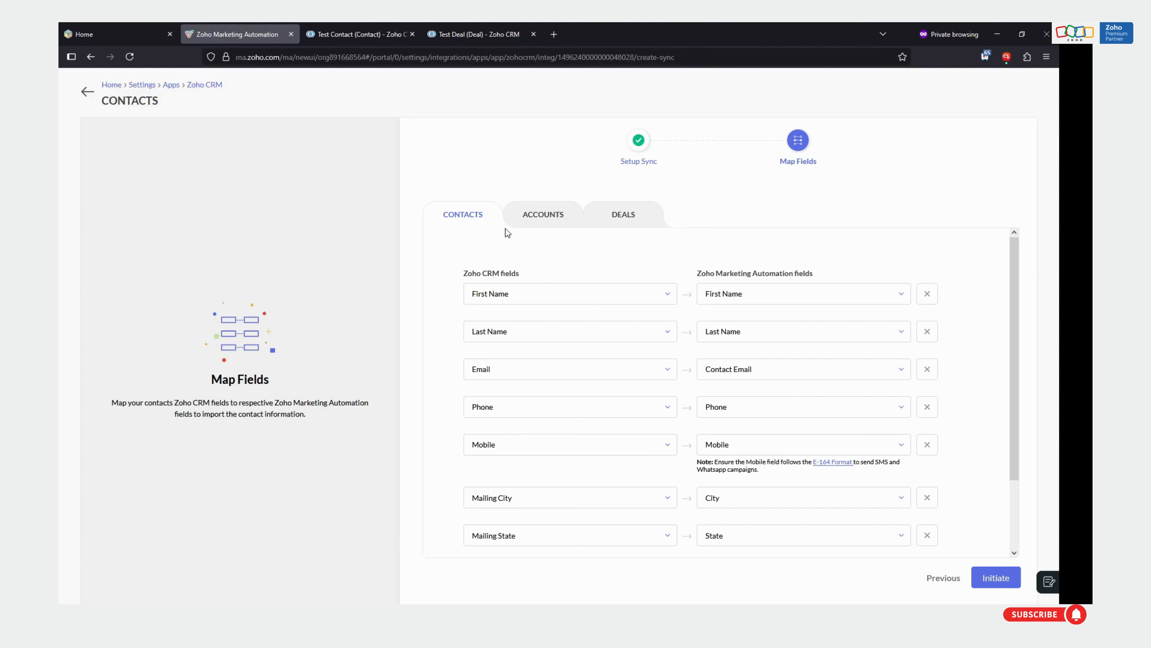
Review the field mappings for contacts, accounts and deals, including the mapped deal Stage field
{"action": "scroll", "coordinate": [515, 295], "scroll_direction": "down", "scroll_amount": 2}
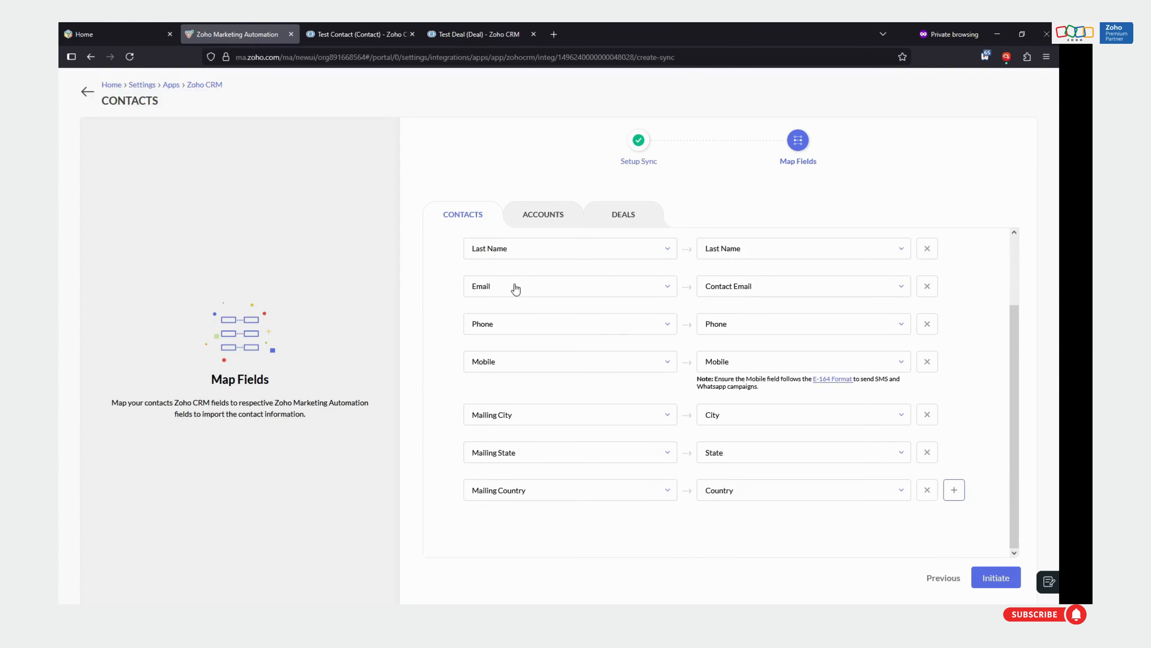
{"action": "scroll", "coordinate": [568, 398], "scroll_direction": "up", "scroll_amount": 2}
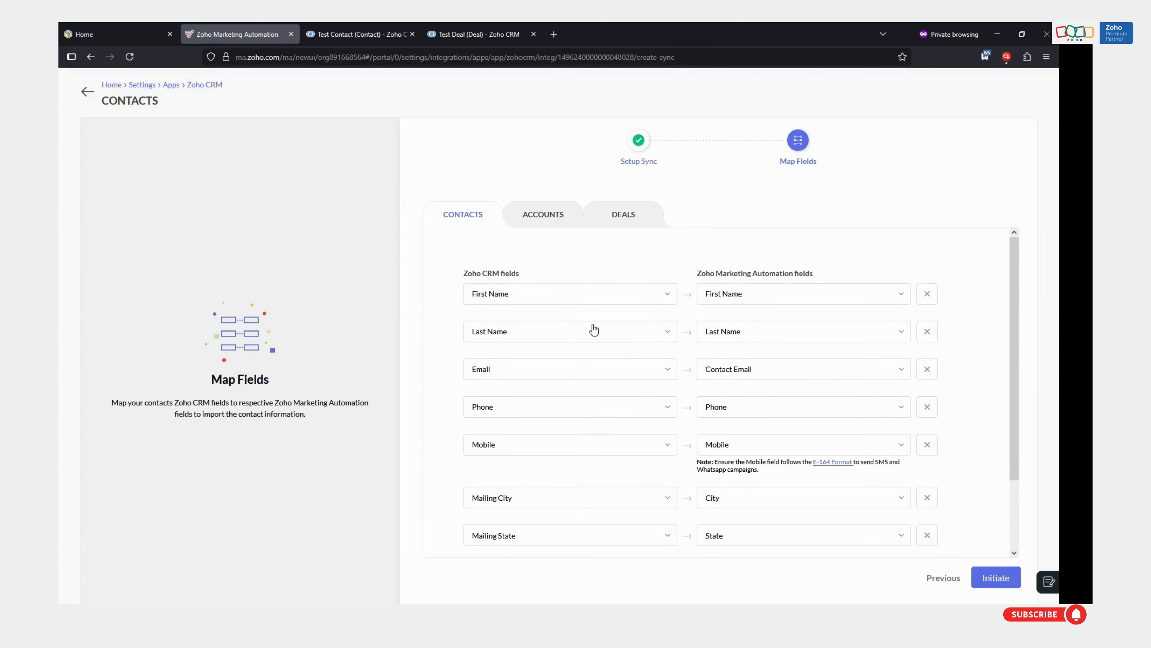
{"action": "left_click", "coordinate": [542, 218]}
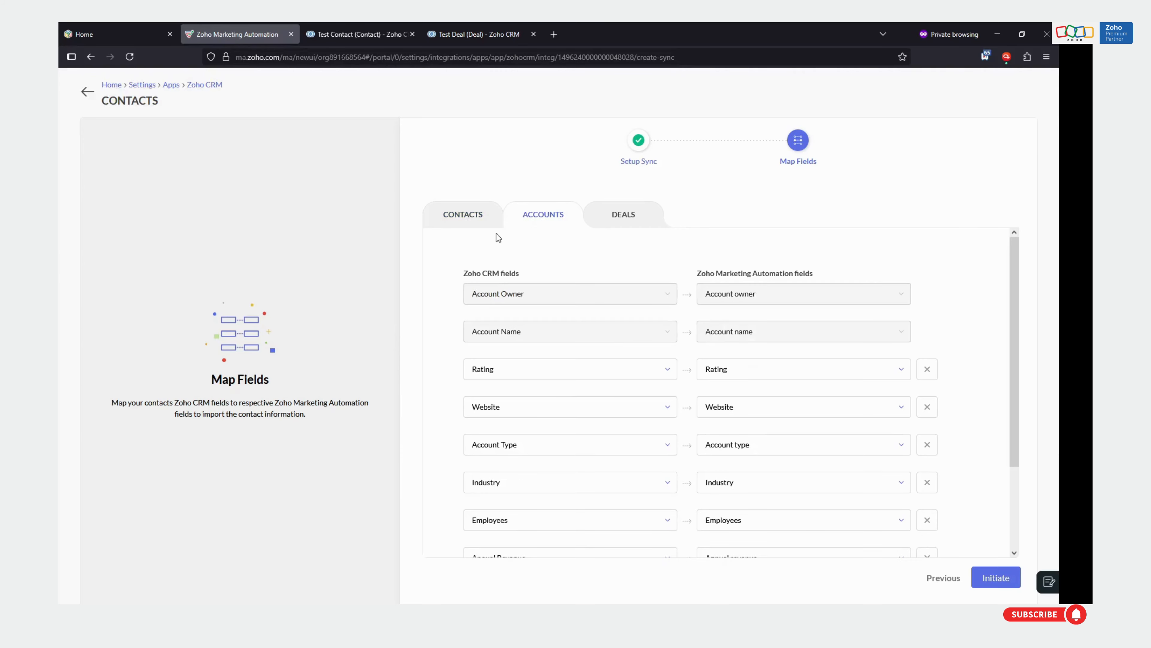
{"action": "scroll", "coordinate": [578, 352], "scroll_direction": "down", "scroll_amount": 3}
{"action": "scroll", "coordinate": [514, 409], "scroll_direction": "up", "scroll_amount": 3}
{"action": "left_click", "coordinate": [599, 226]}
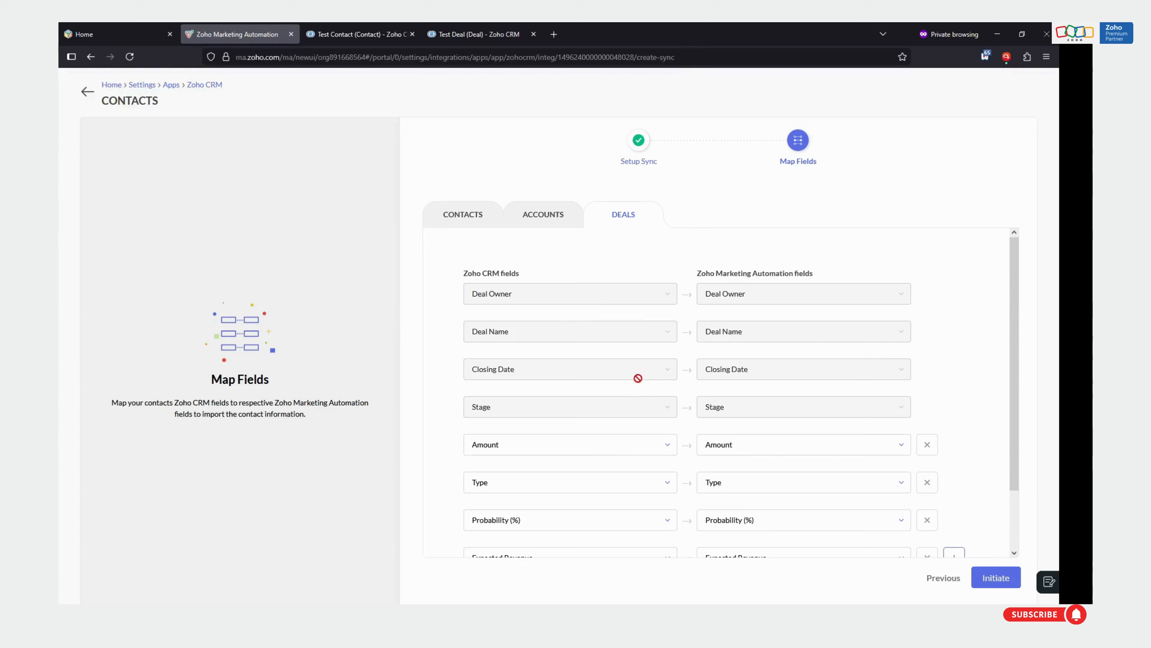
{"action": "scroll", "coordinate": [640, 408], "scroll_direction": "down", "scroll_amount": 2}
{"action": "scroll", "coordinate": [725, 404], "scroll_direction": "up", "scroll_amount": 2}
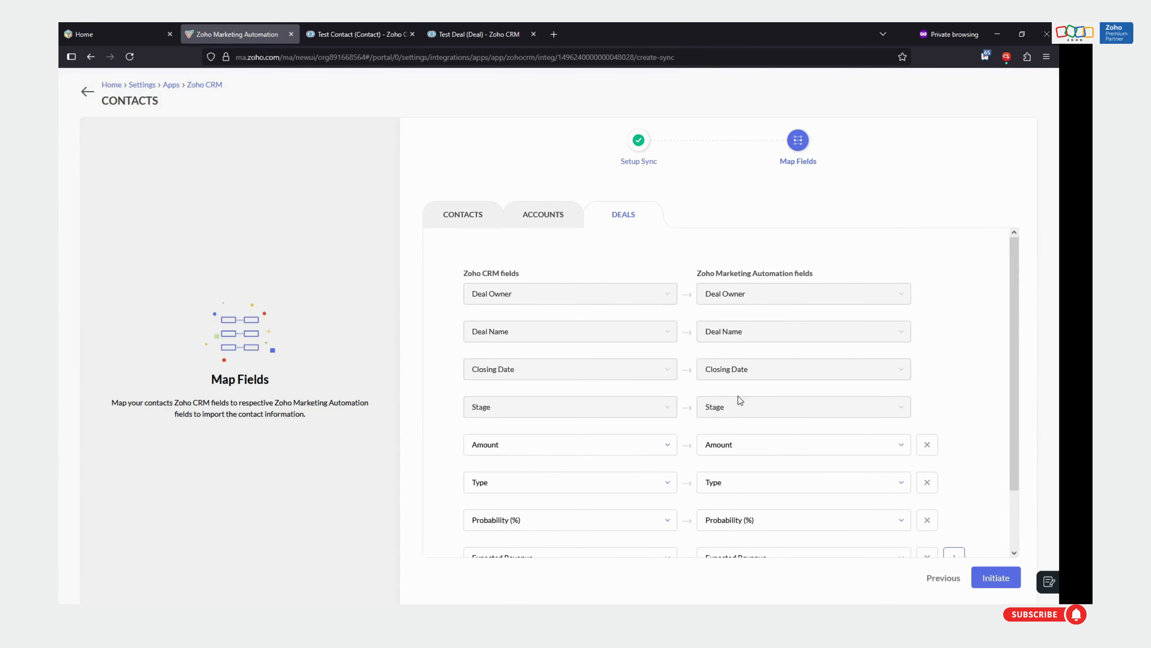
{"action": "double_click", "coordinate": [490, 407]}
{"action": "scroll", "coordinate": [741, 371], "scroll_direction": "down", "scroll_amount": 2}
Initiate the Zoho CRM contacts sync and return to the Marketing Automation home page
{"action": "left_click", "coordinate": [992, 583]}
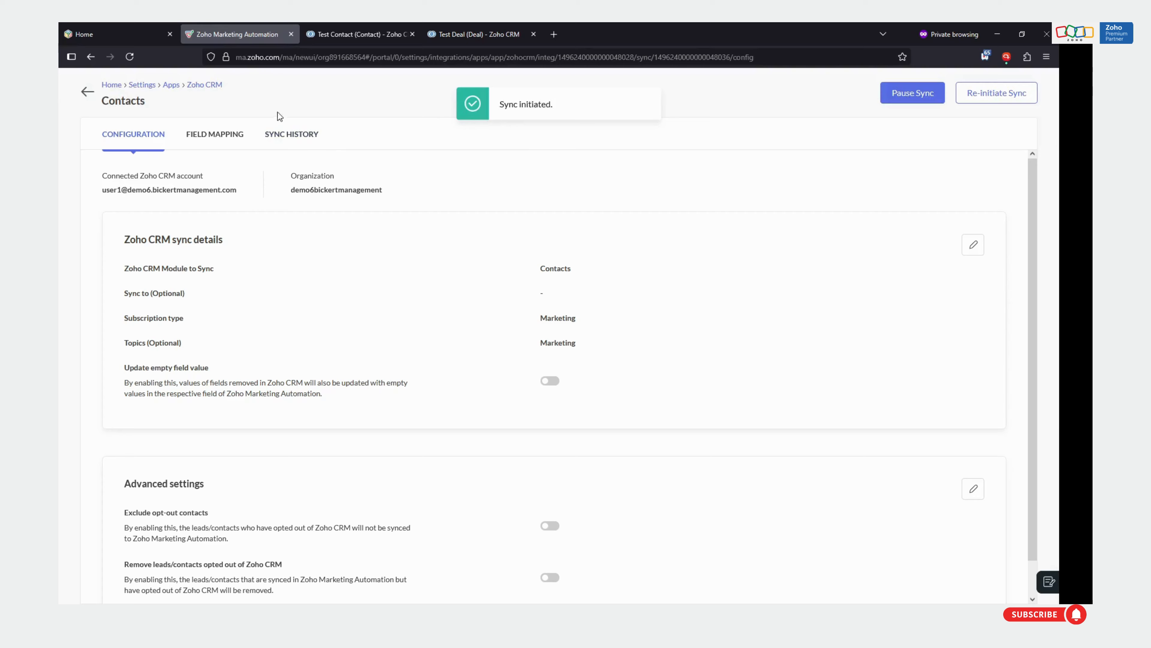
{"action": "left_click", "coordinate": [90, 96]}
{"action": "left_click", "coordinate": [90, 93]}
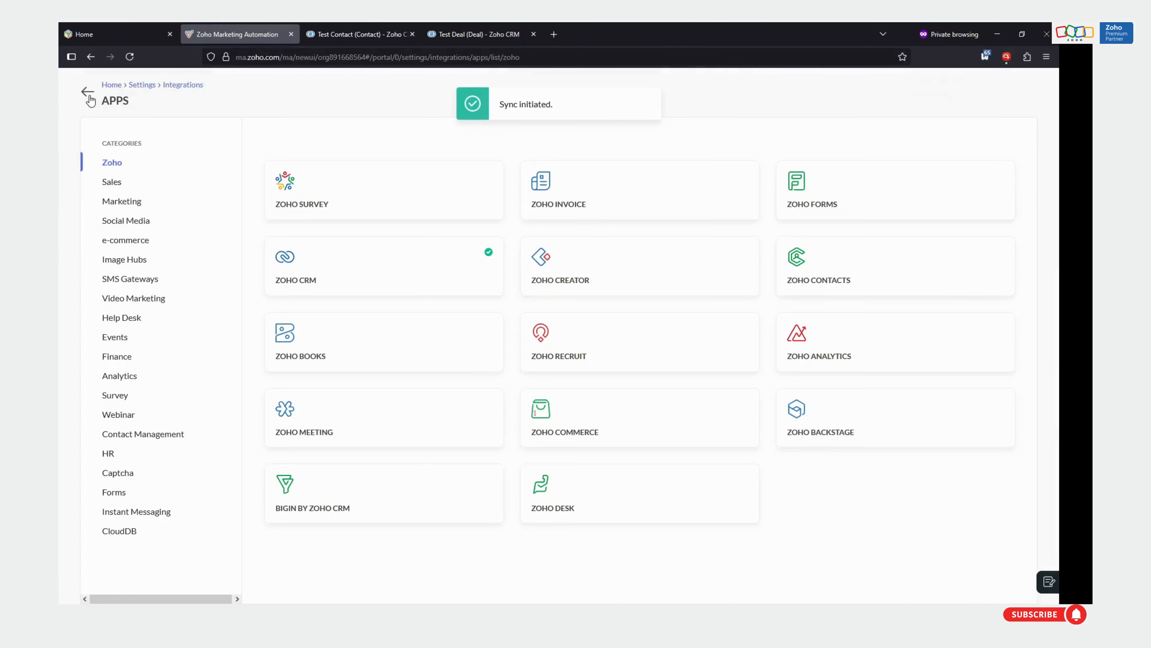
{"action": "left_click", "coordinate": [104, 86]}
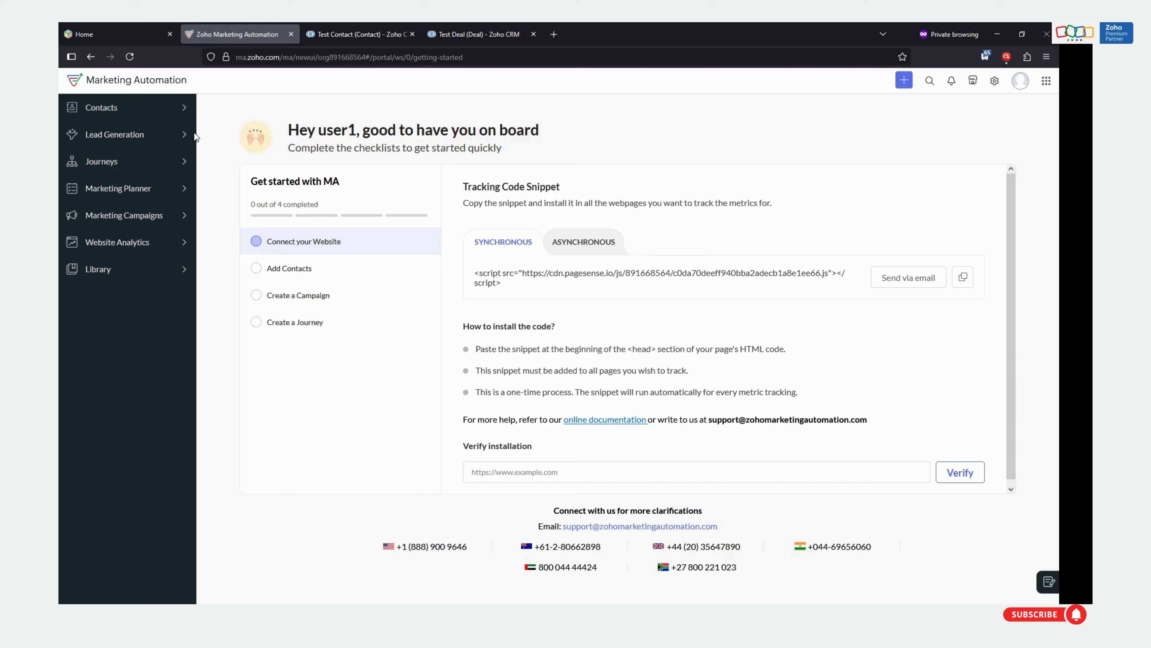
Start a new contact segment named "Contacts With Deal Closed Lost"
{"action": "left_click", "coordinate": [99, 109]}
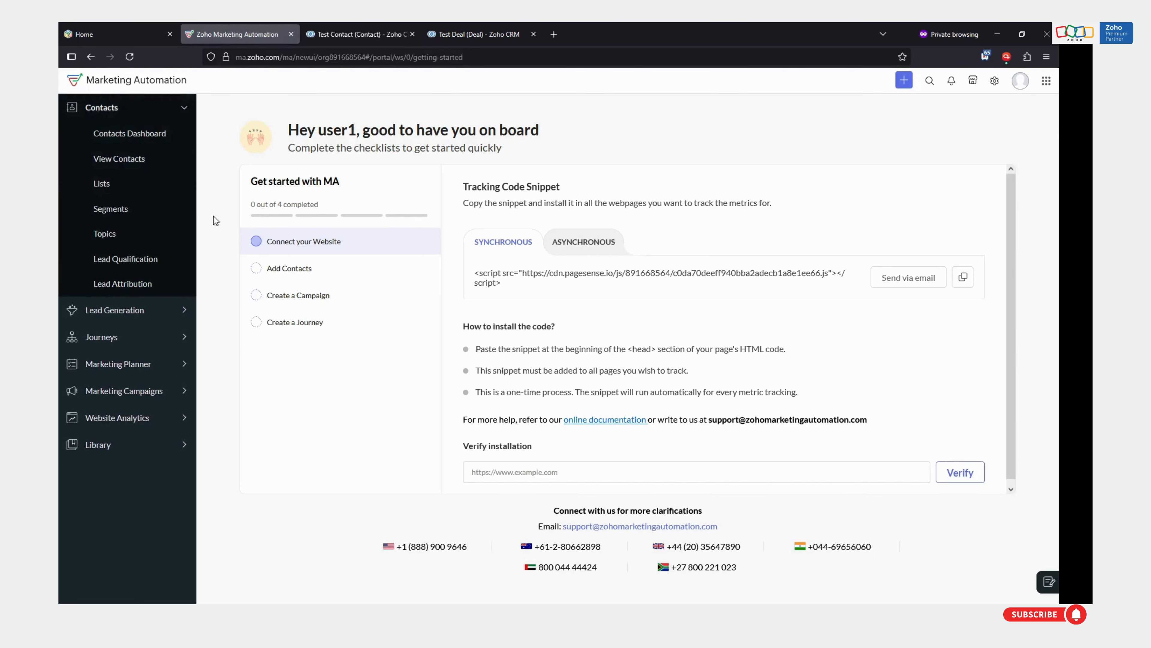
{"action": "left_click", "coordinate": [109, 210]}
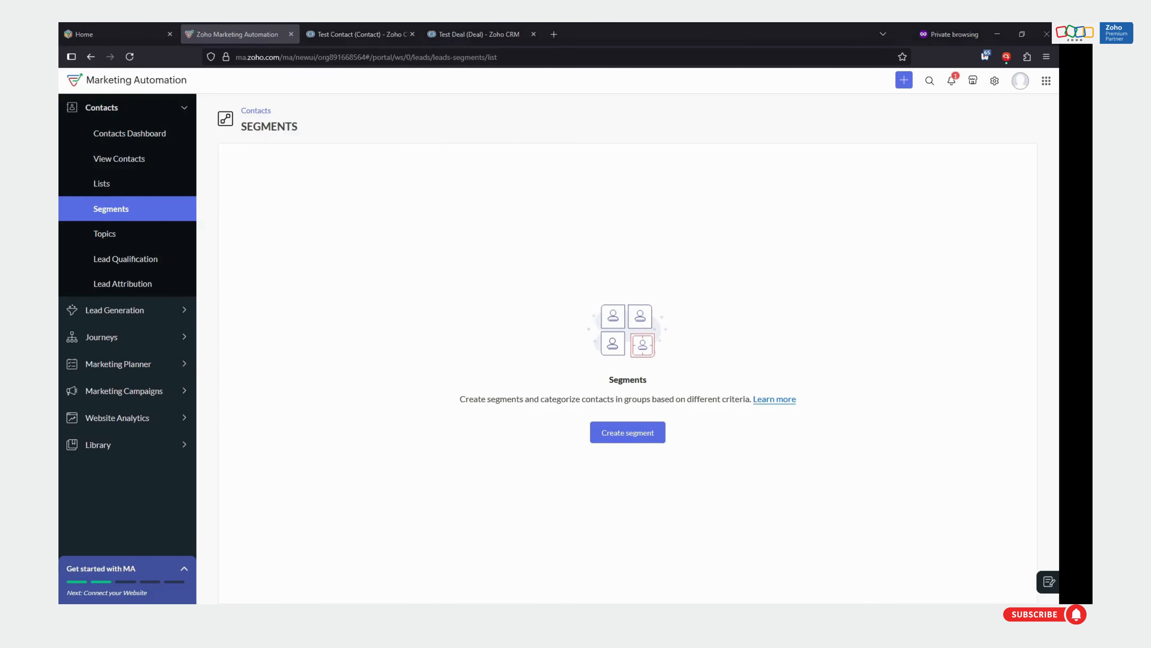
{"action": "left_click", "coordinate": [619, 440]}
{"action": "left_click", "coordinate": [479, 182]}
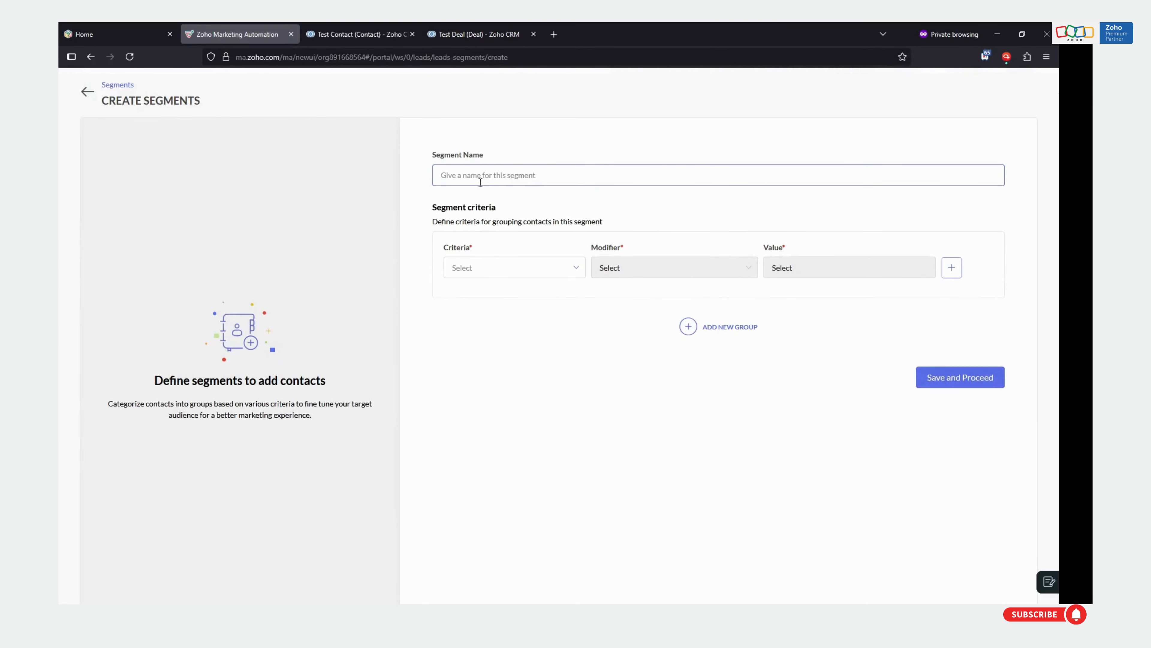
{"action": "type", "text": "Contacts With Deal CLos"}
{"action": "left_click", "coordinate": [457, 316]}
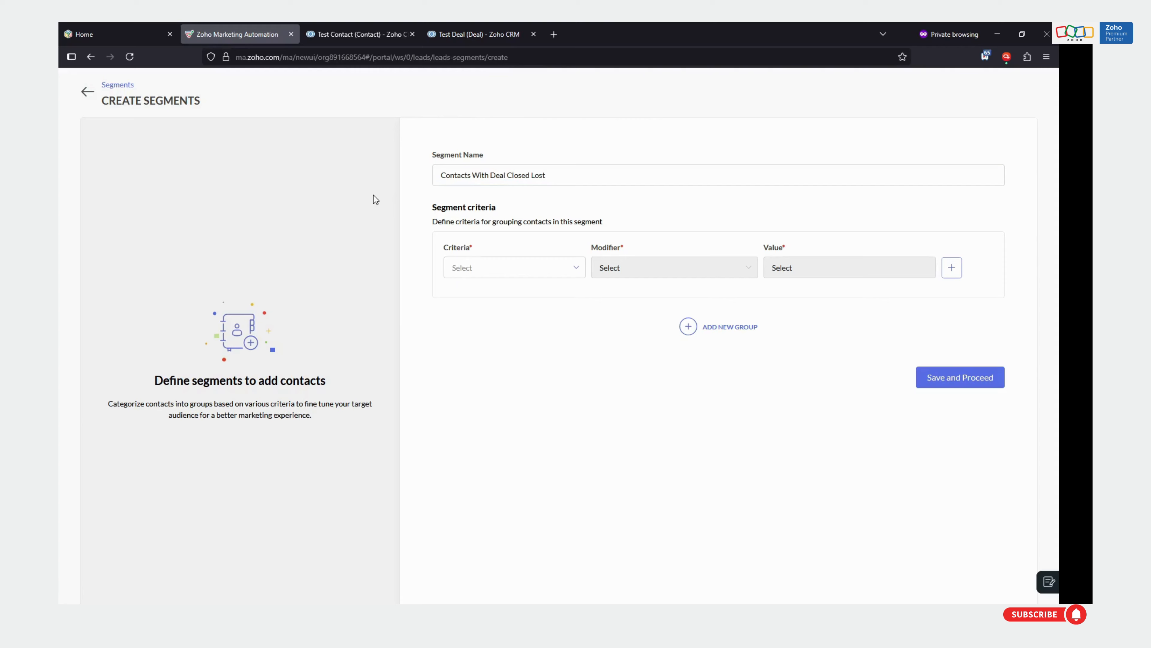
Define the segment criterion as Deal stage is Closed Lost and save the segment
{"action": "left_click", "coordinate": [485, 270]}
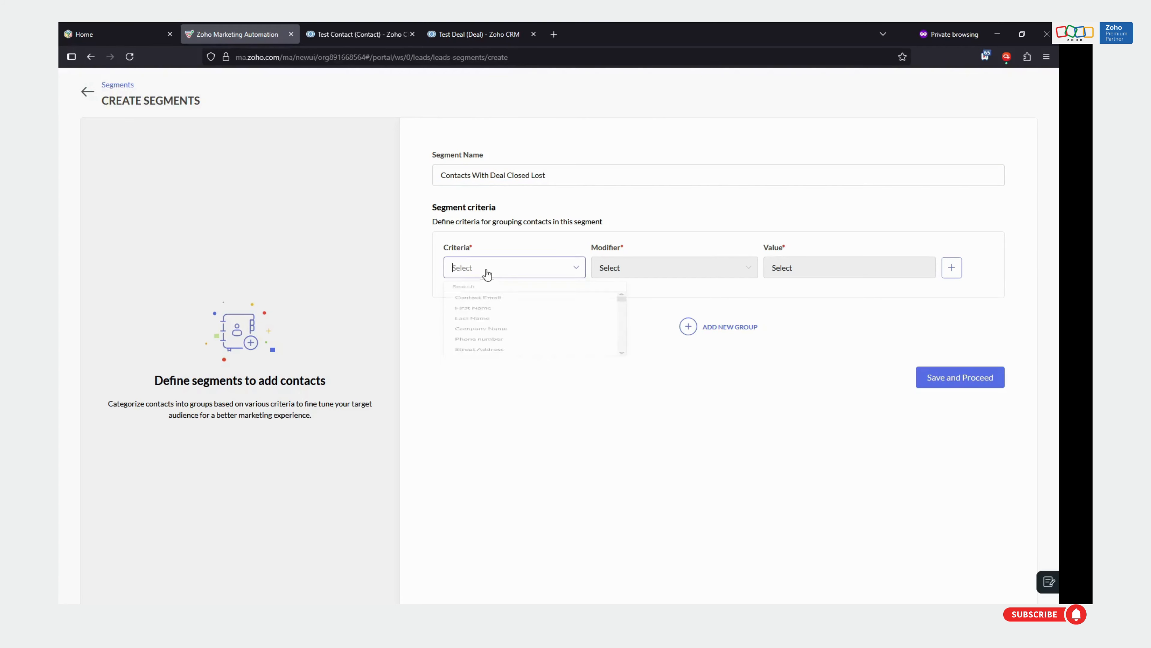
{"action": "type", "text": "dea"}
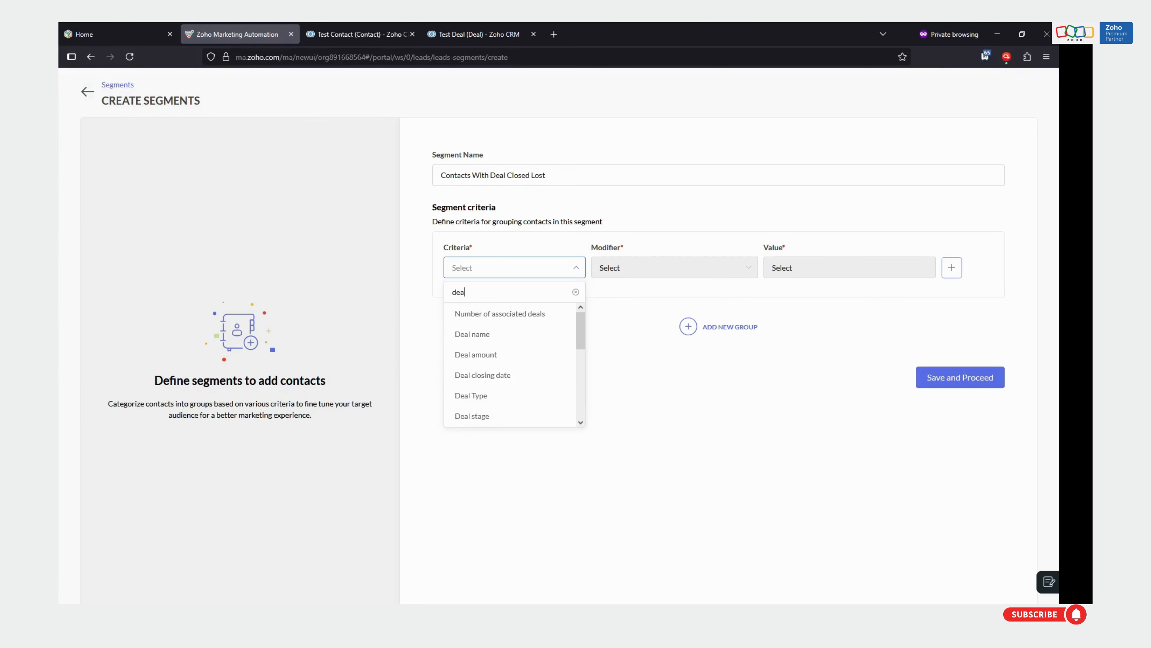
{"action": "type", "text": "l st"}
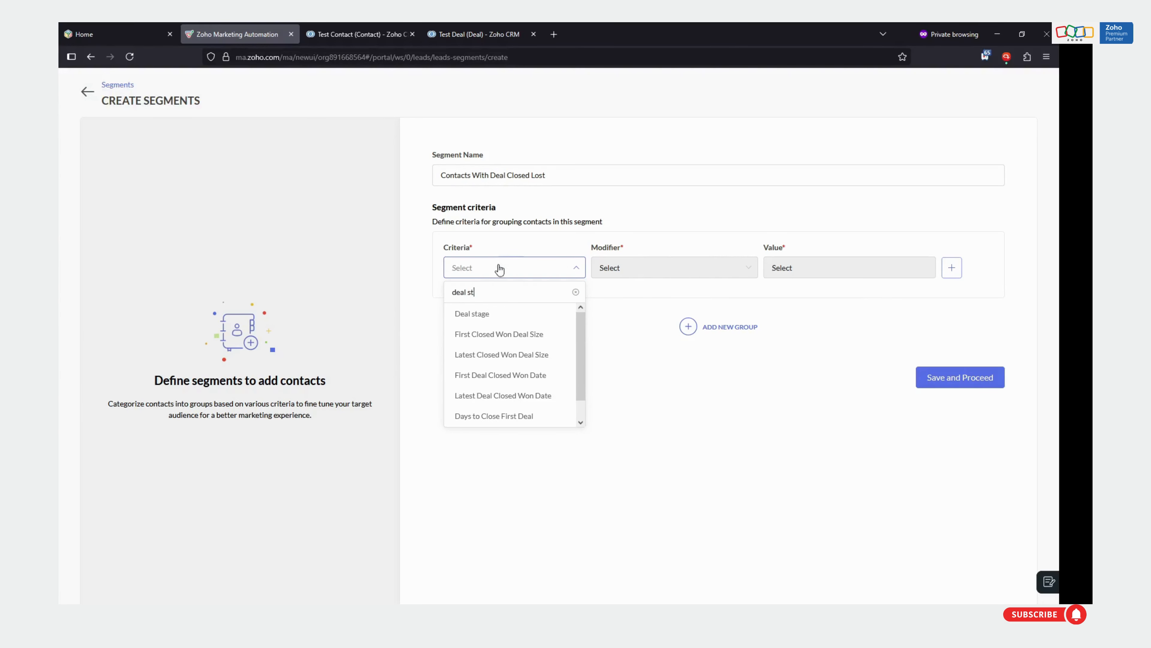
{"action": "left_click", "coordinate": [474, 316]}
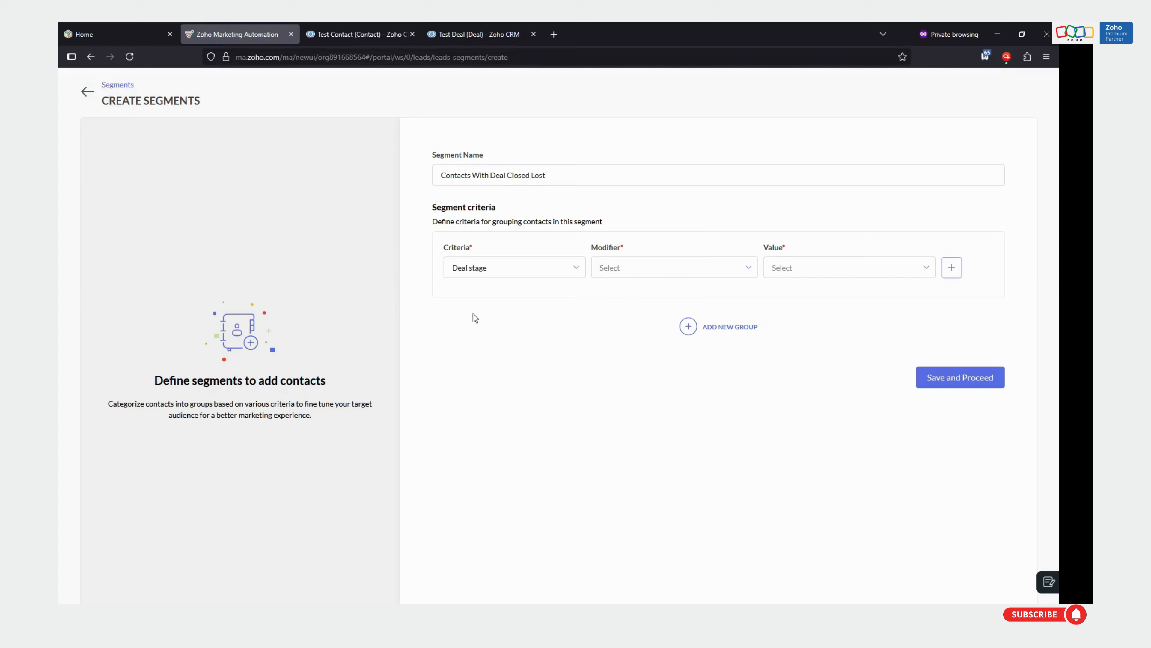
{"action": "left_click", "coordinate": [617, 268]}
{"action": "left_click", "coordinate": [610, 301]}
{"action": "left_click", "coordinate": [805, 271]}
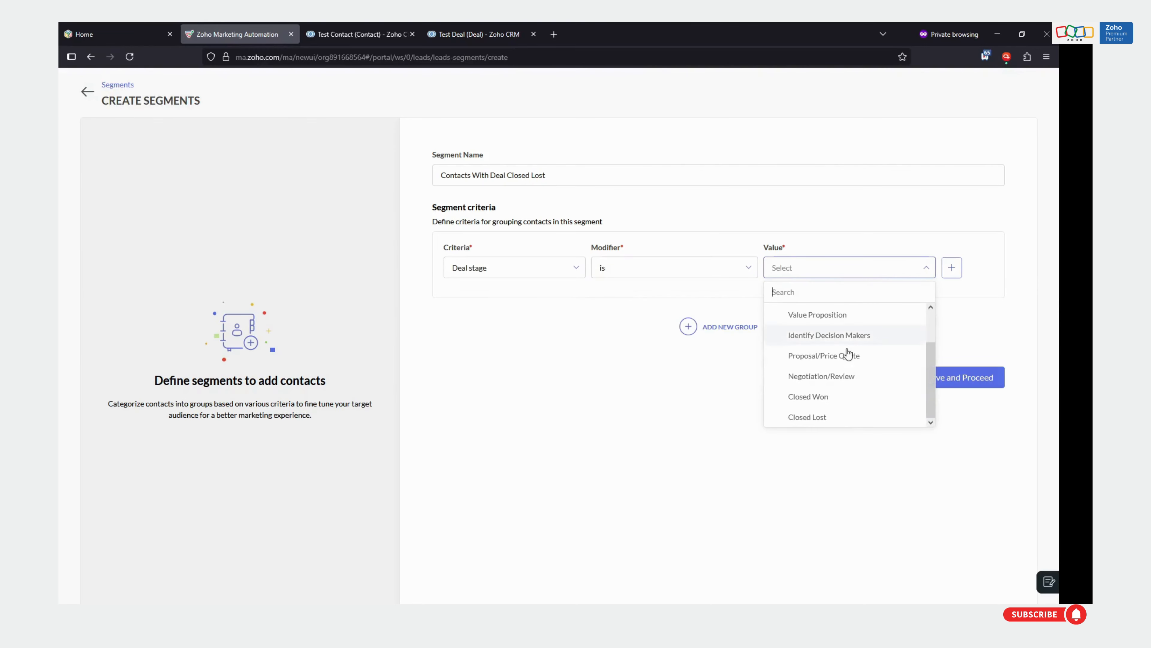
{"action": "left_click", "coordinate": [830, 416]}
{"action": "left_click", "coordinate": [698, 444]}
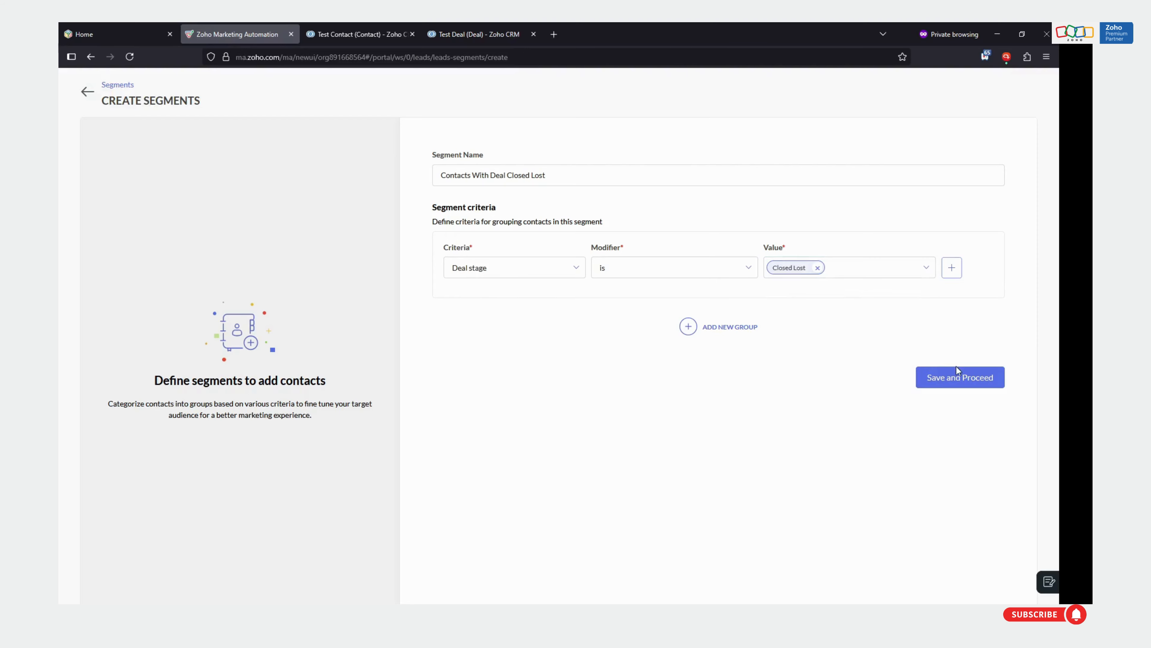
{"action": "left_click", "coordinate": [952, 381]}
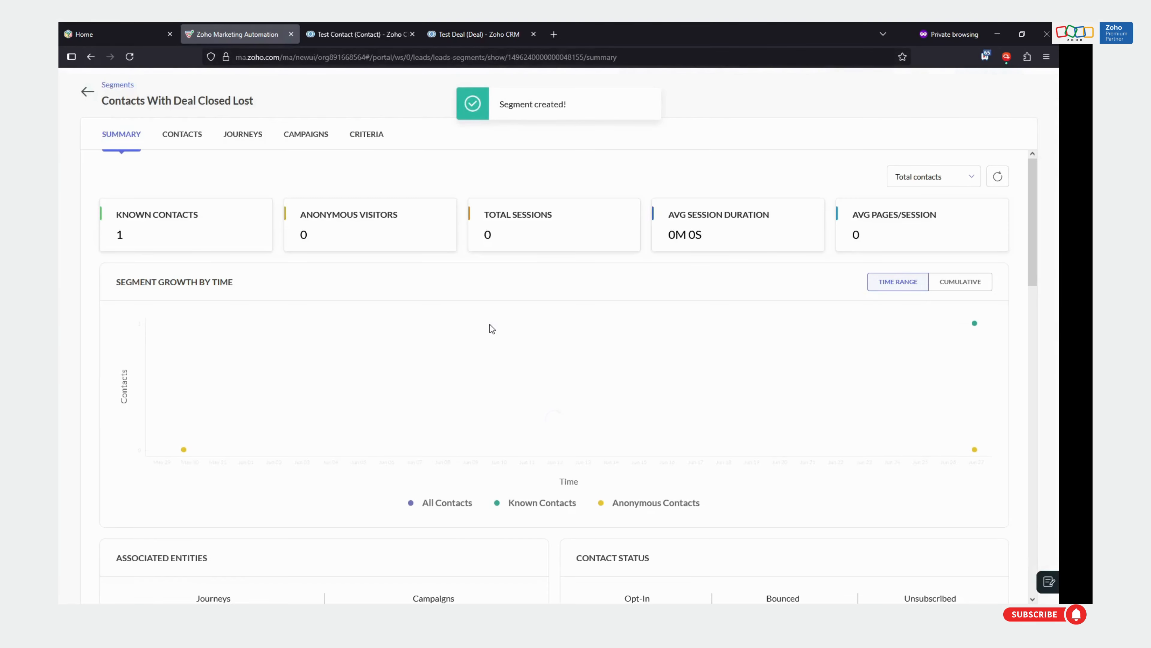
Check the new segment's contacts and summary against Test Deal in Zoho CRM, and return to the segments list
{"action": "left_click", "coordinate": [184, 141]}
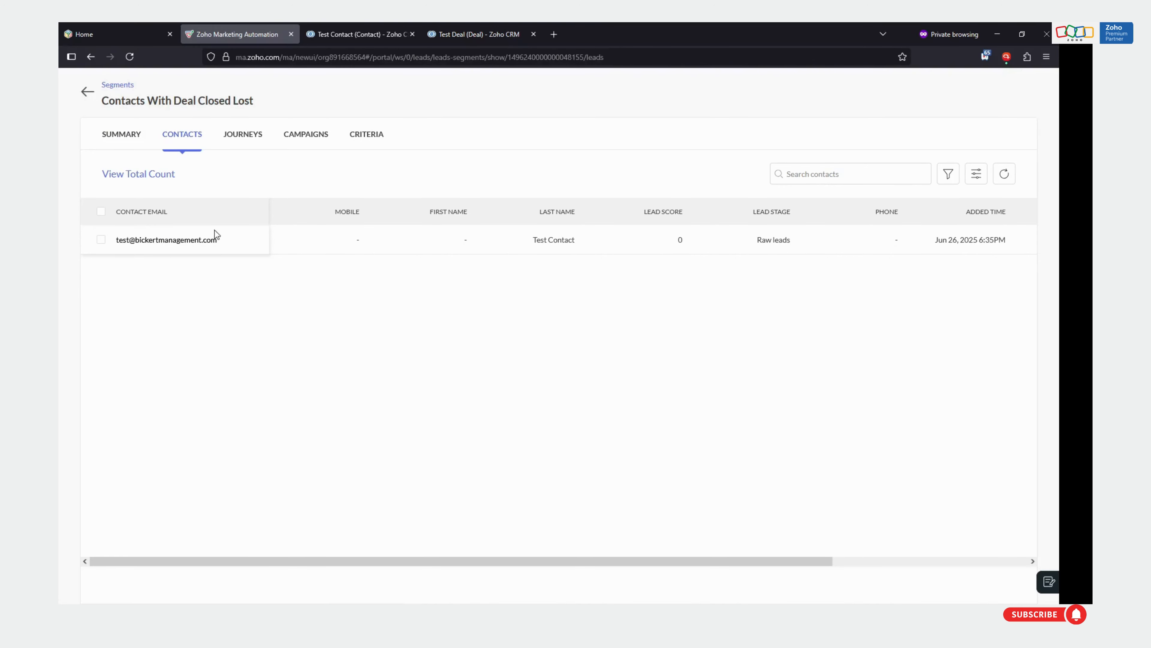
{"action": "left_click", "coordinate": [134, 138]}
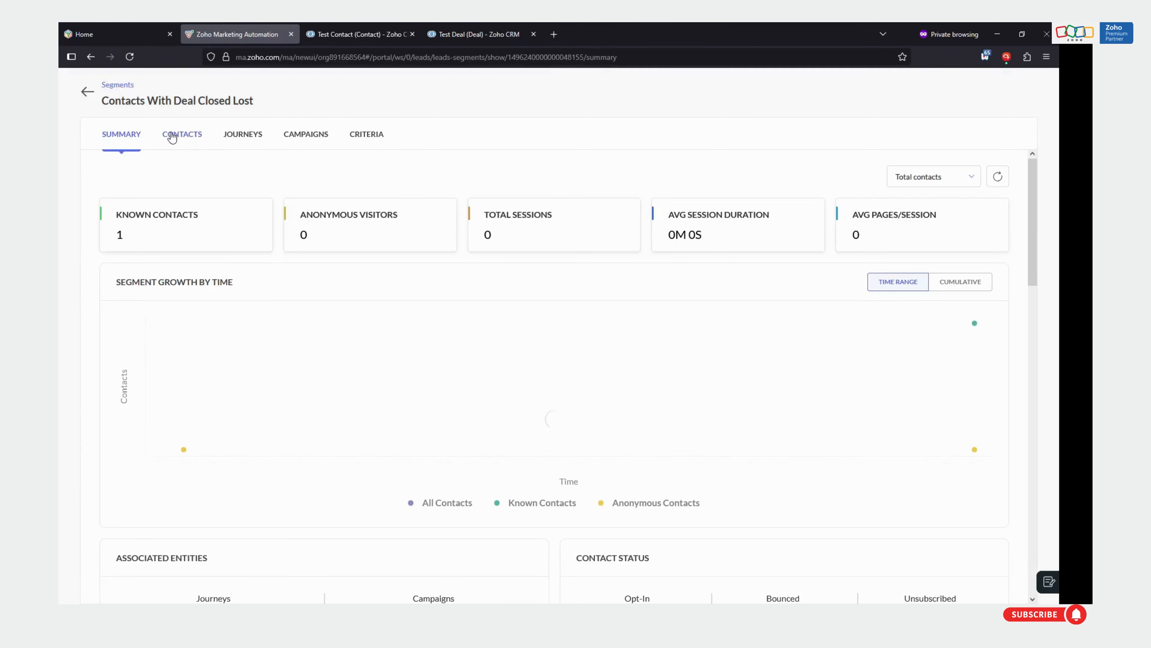
{"action": "left_click", "coordinate": [474, 36]}
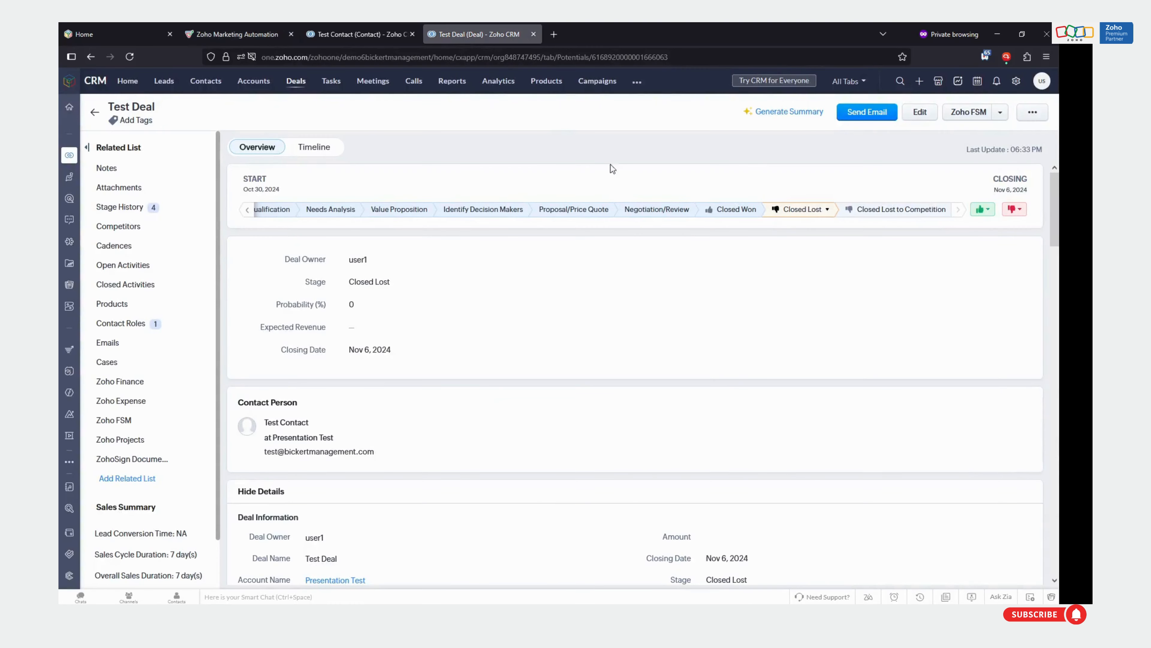
{"action": "left_click", "coordinate": [232, 35]}
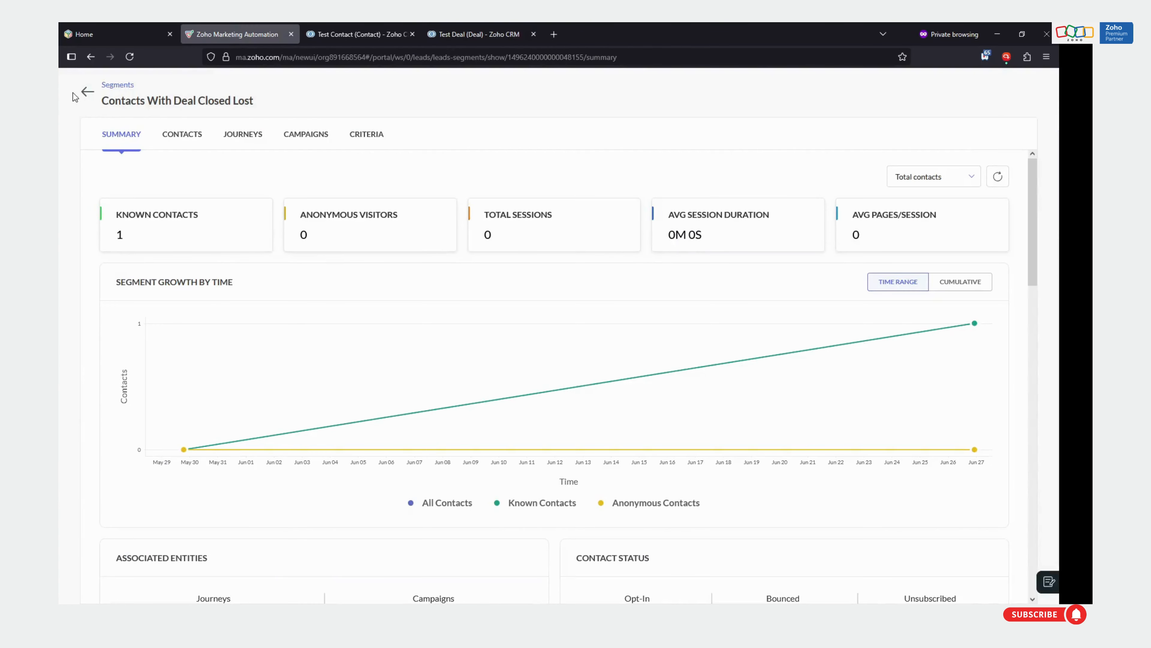
{"action": "left_click", "coordinate": [86, 92]}
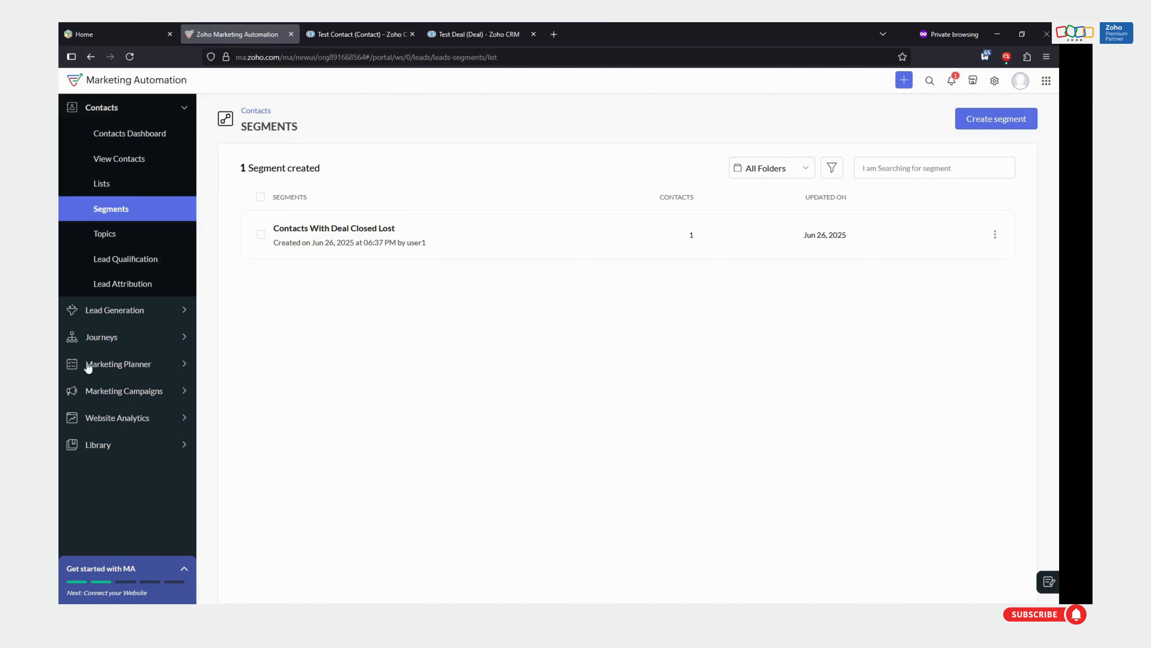
Create a new simple email campaign named "New Offer Available!" under Marketing Campaigns
{"action": "left_click", "coordinate": [115, 368]}
{"action": "left_click", "coordinate": [114, 239]}
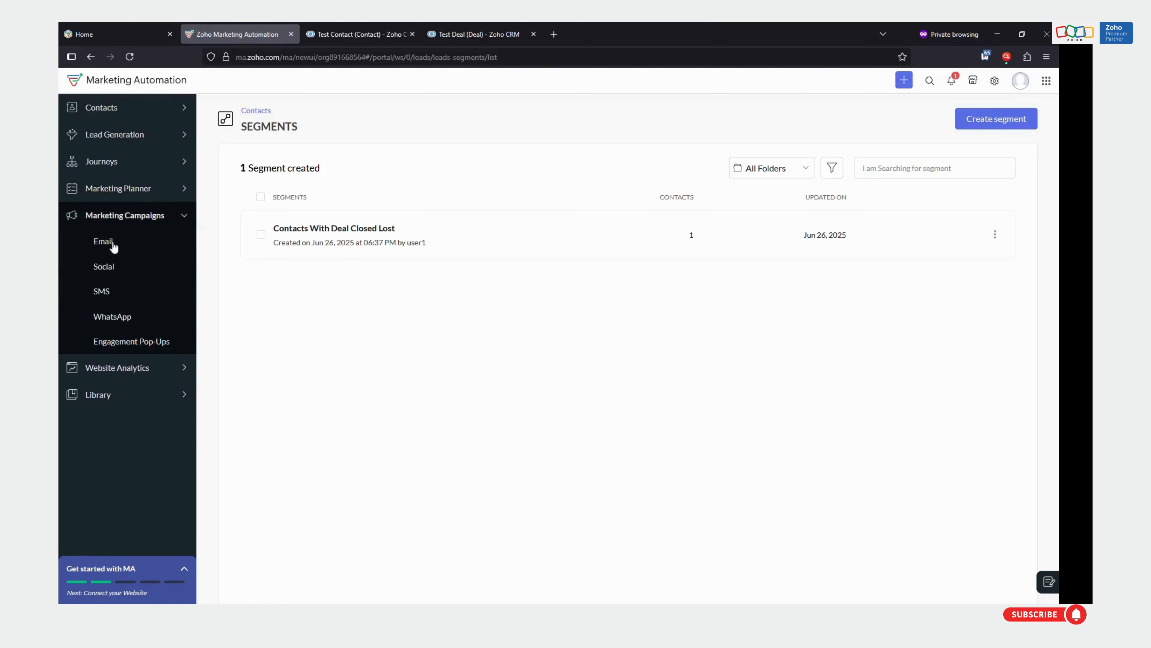
{"action": "left_click", "coordinate": [102, 247]}
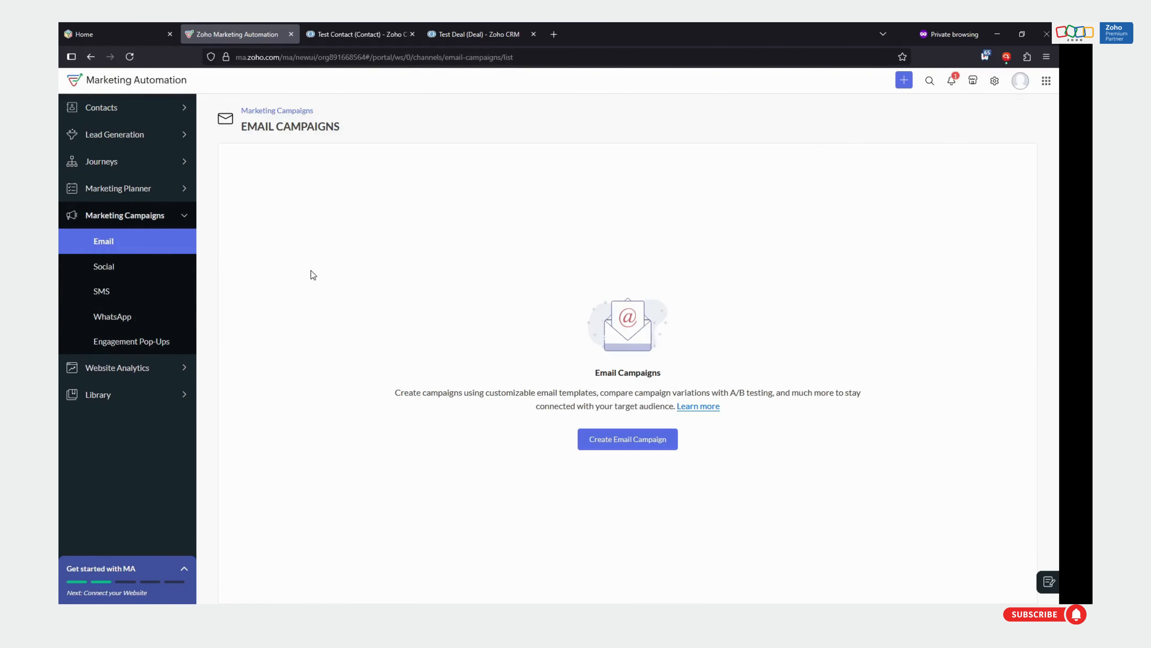
{"action": "left_click", "coordinate": [636, 441]}
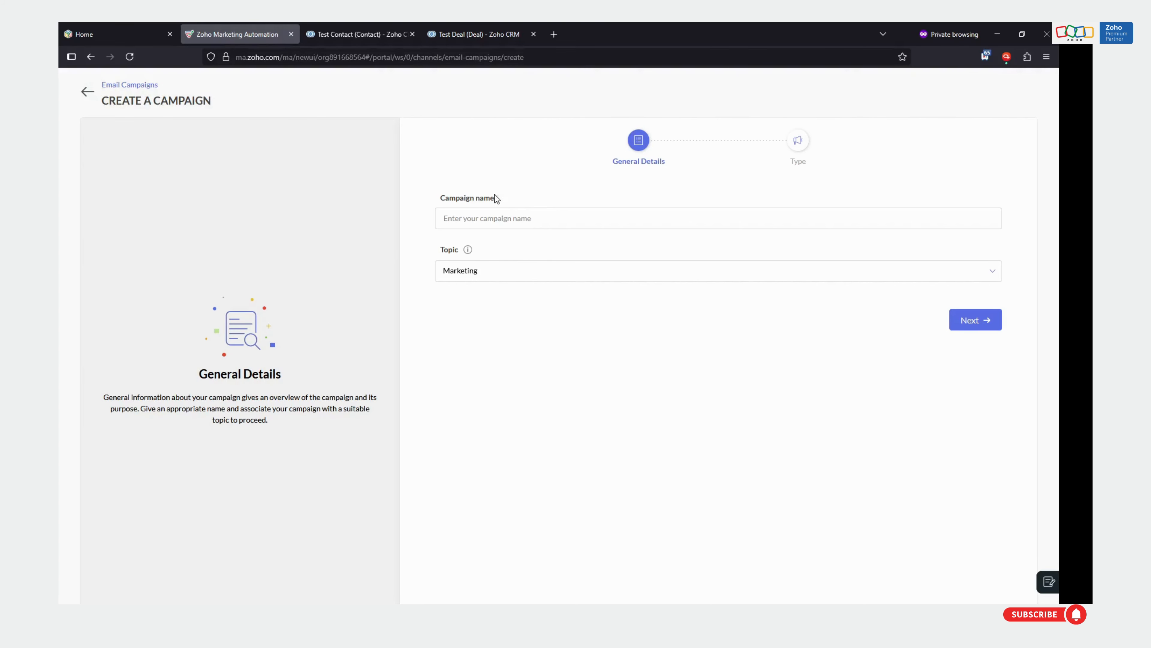
{"action": "left_click", "coordinate": [495, 224]}
{"action": "type", "text": "New Offer Available!"}
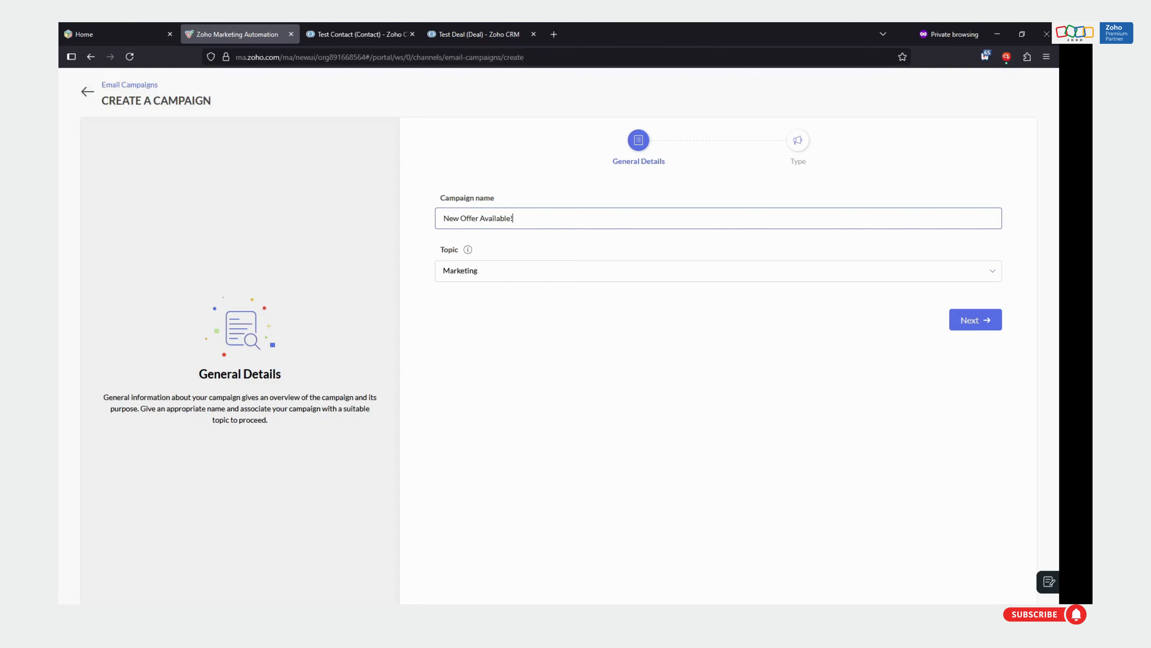
{"action": "left_click", "coordinate": [496, 306]}
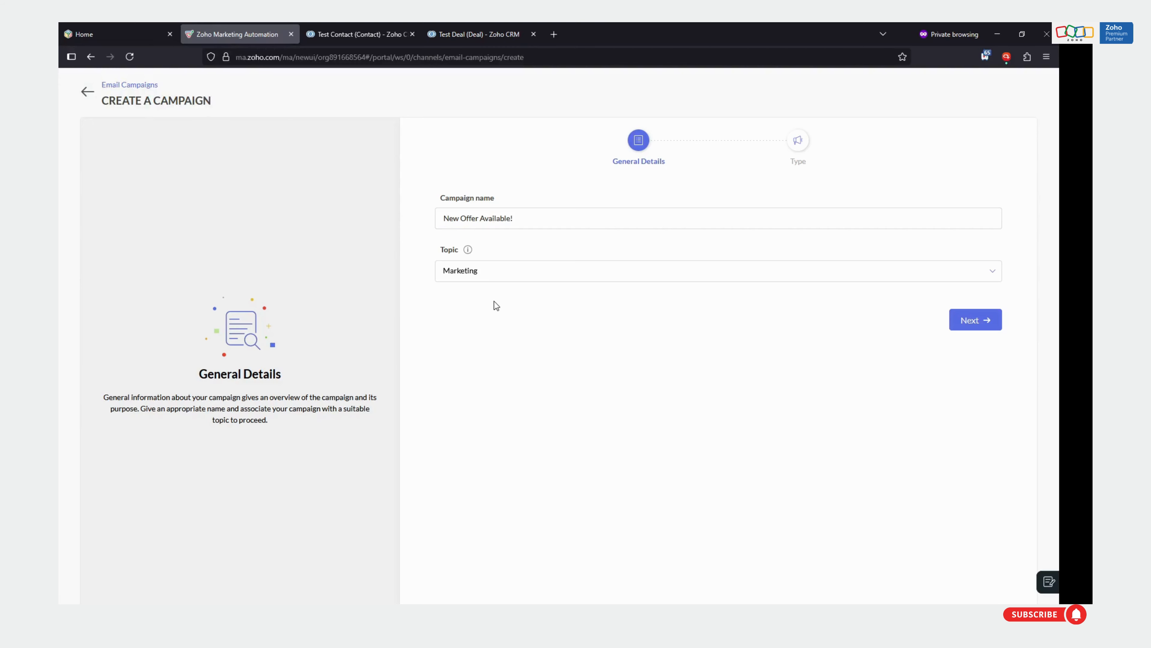
{"action": "left_click", "coordinate": [965, 325]}
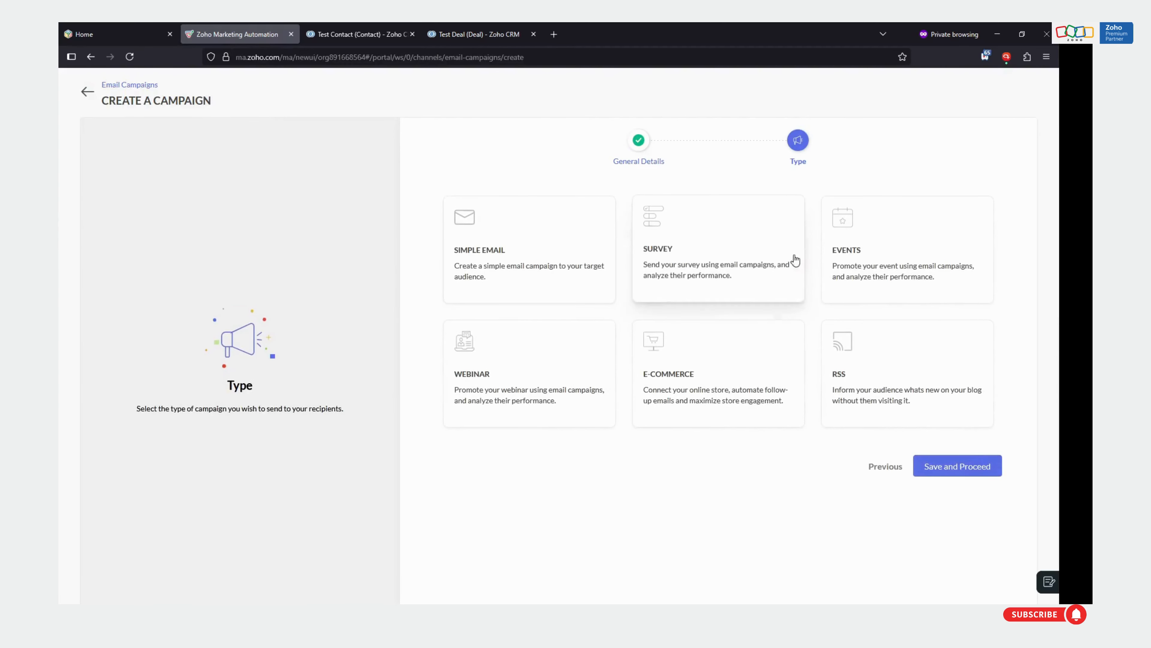
{"action": "left_click", "coordinate": [476, 247]}
{"action": "left_click", "coordinate": [984, 467]}
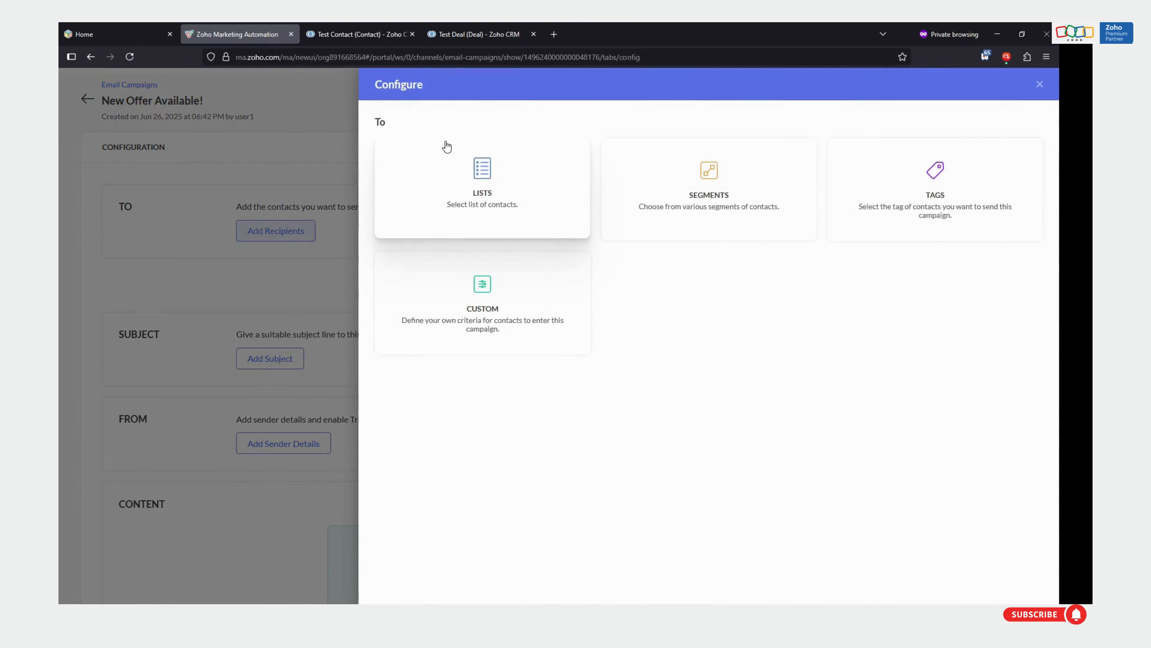
Set the campaign's recipients to the segment "Contacts With Deal Closed Lost" and save the audience
{"action": "left_click", "coordinate": [692, 210]}
{"action": "left_click", "coordinate": [482, 177]}
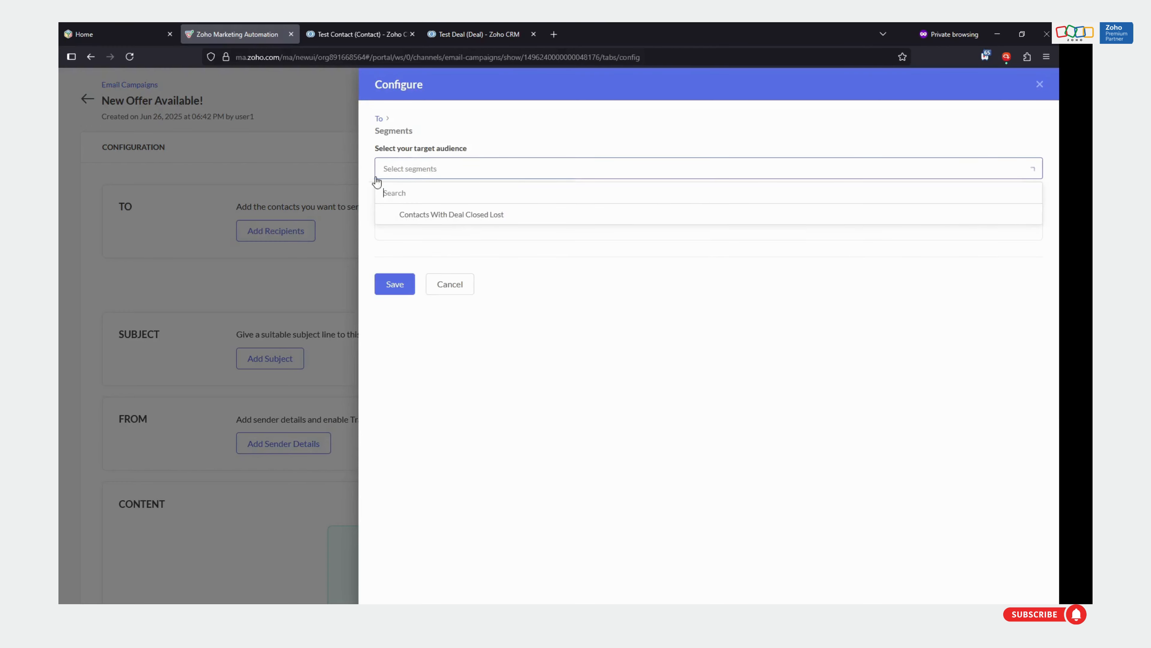
{"action": "left_click", "coordinate": [487, 217]}
{"action": "left_click", "coordinate": [432, 334]}
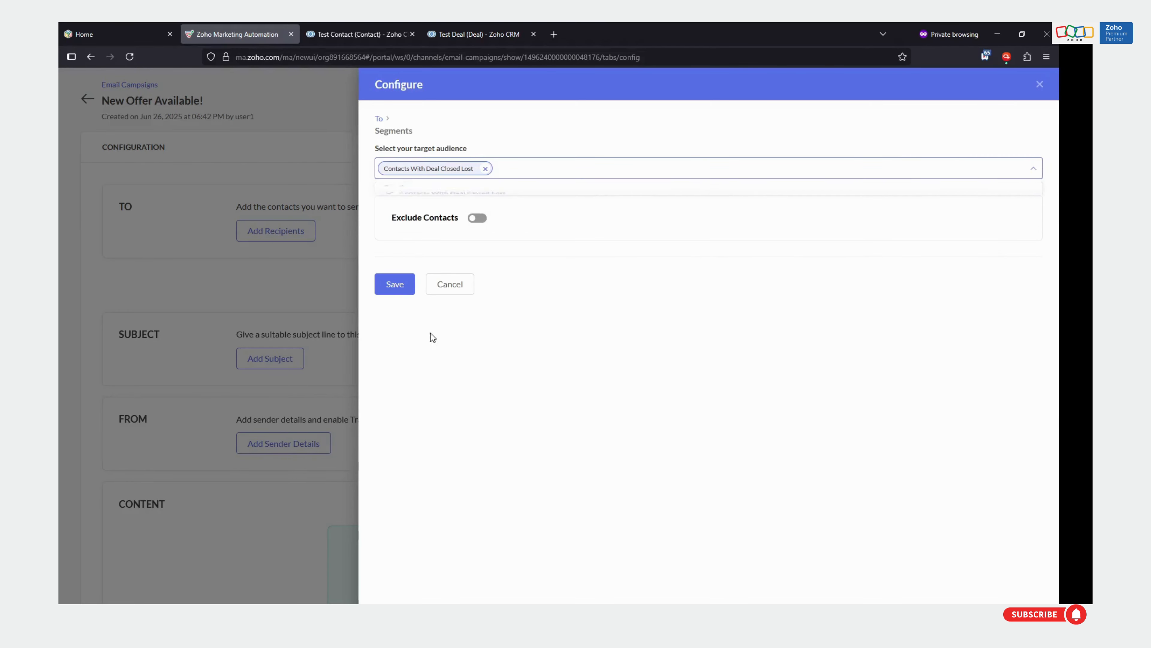
{"action": "left_click", "coordinate": [394, 284]}
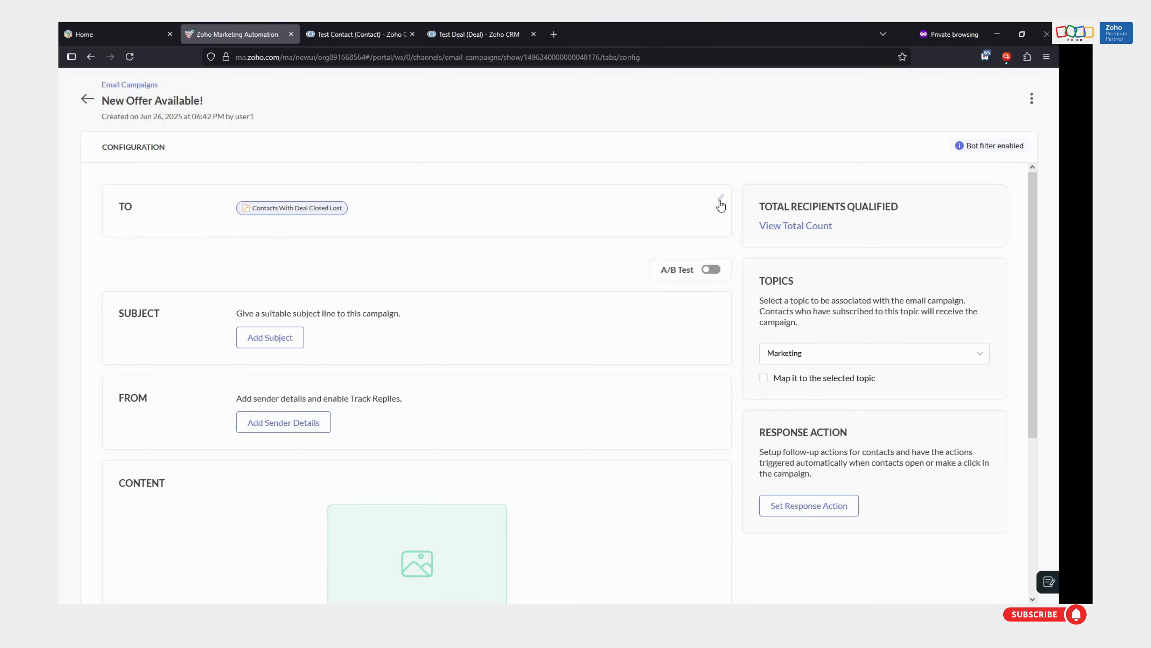
{"action": "left_click", "coordinate": [721, 197]}
{"action": "left_click", "coordinate": [478, 219]}
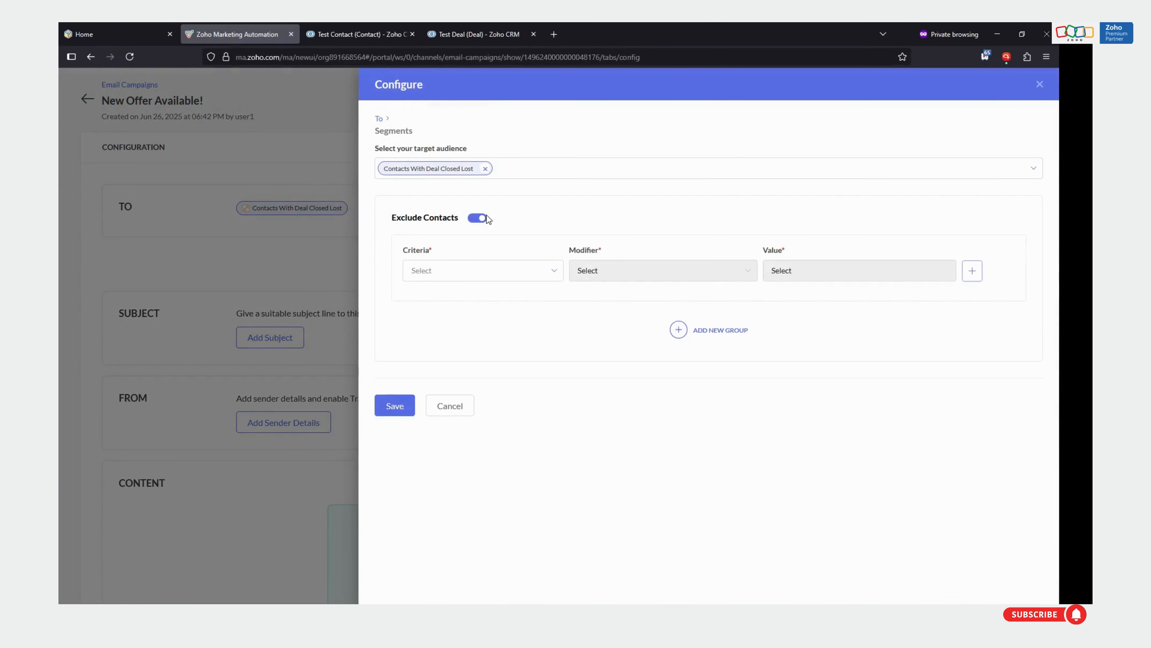
{"action": "left_click", "coordinate": [442, 271]}
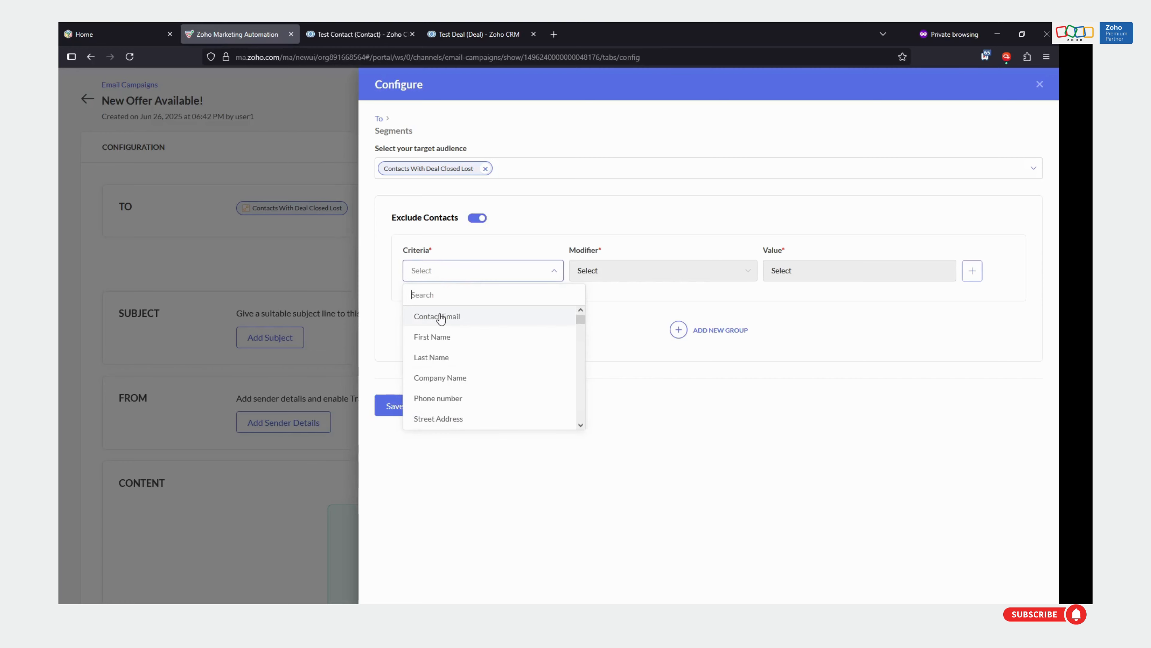
{"action": "type", "text": "deal a"}
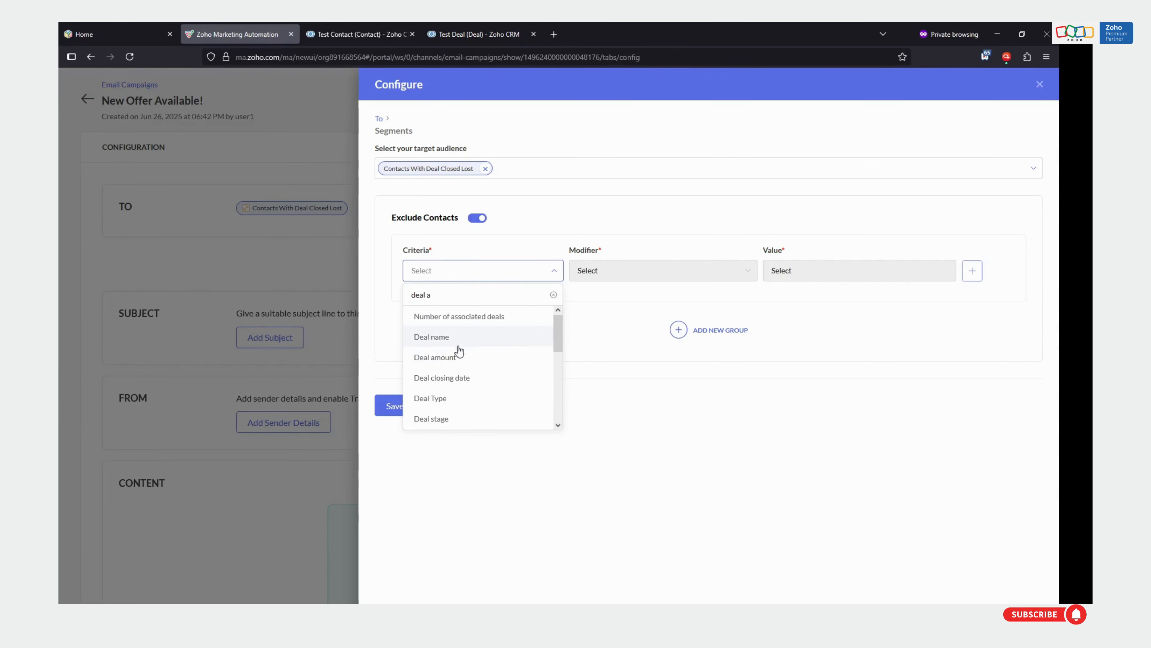
{"action": "left_click", "coordinate": [457, 357]}
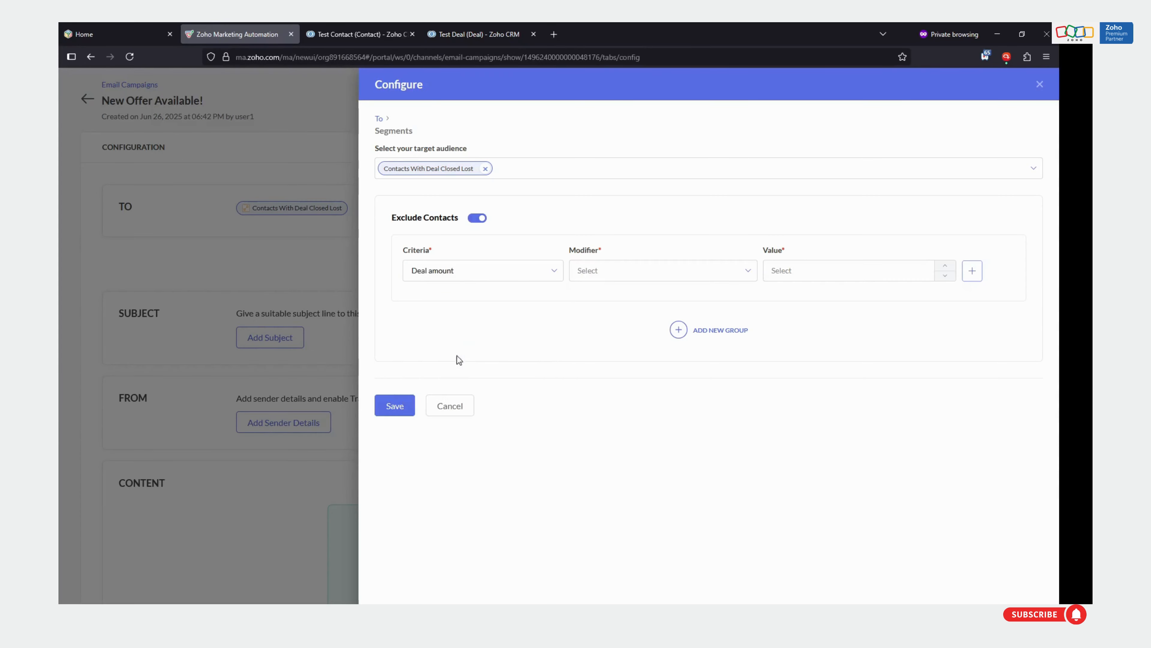
{"action": "left_click", "coordinate": [611, 273]}
{"action": "scroll", "coordinate": [626, 358], "scroll_direction": "down", "scroll_amount": 2}
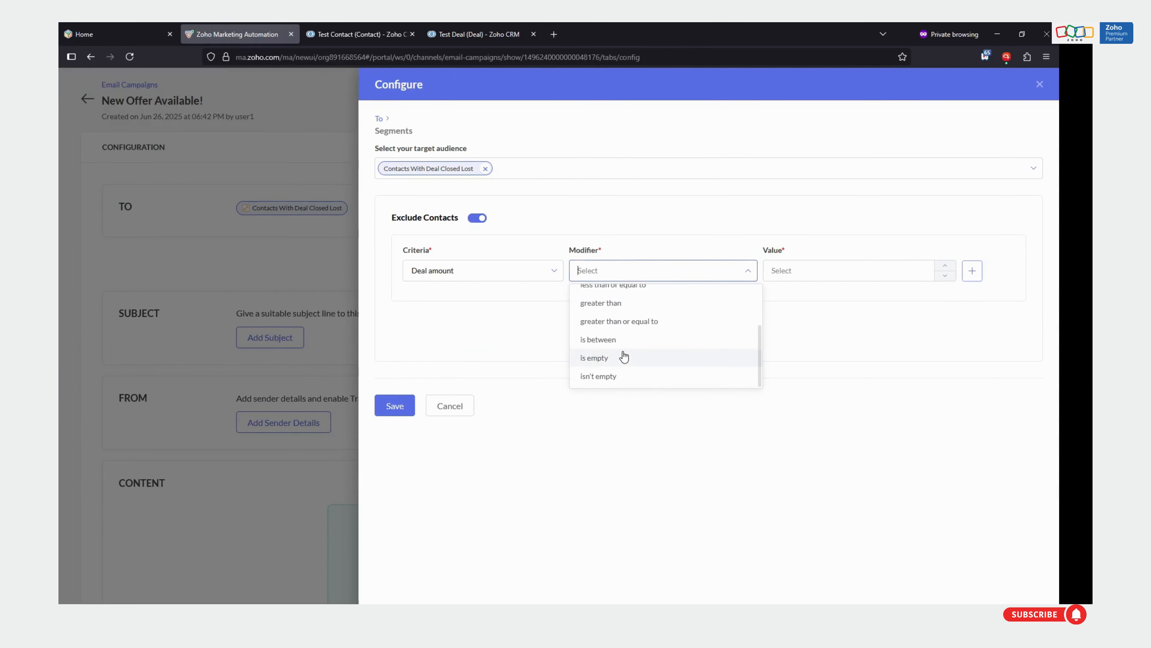
{"action": "scroll", "coordinate": [621, 350], "scroll_direction": "up", "scroll_amount": 2}
{"action": "scroll", "coordinate": [652, 362], "scroll_direction": "down", "scroll_amount": 2}
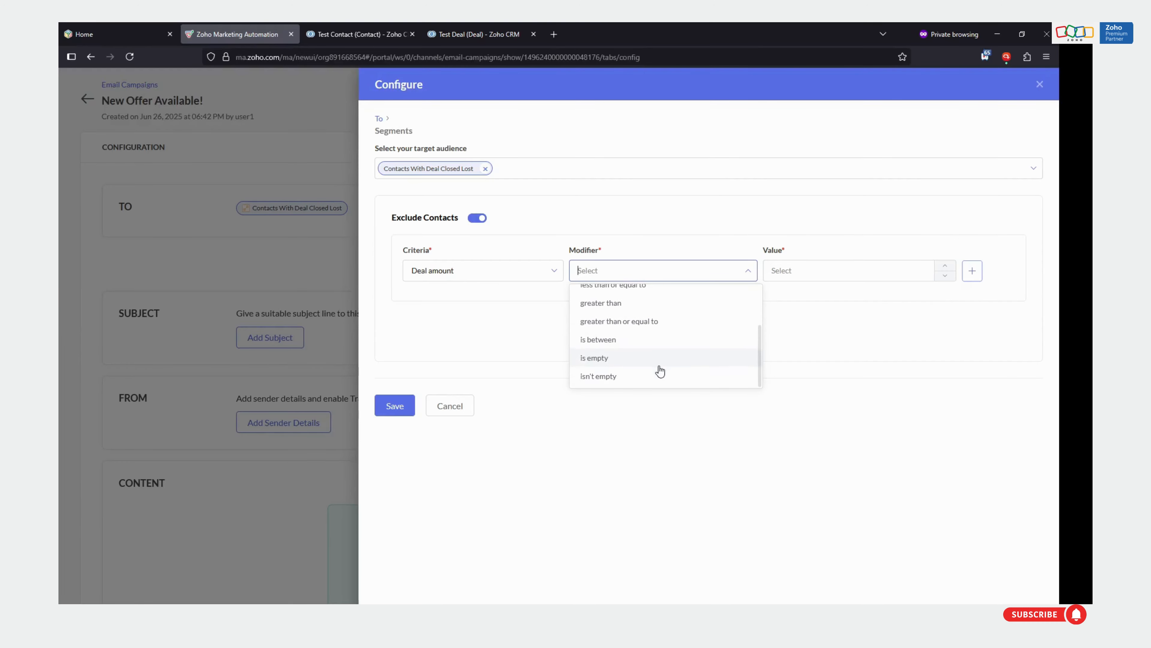
{"action": "scroll", "coordinate": [625, 356], "scroll_direction": "up", "scroll_amount": 2}
{"action": "left_click", "coordinate": [632, 352]}
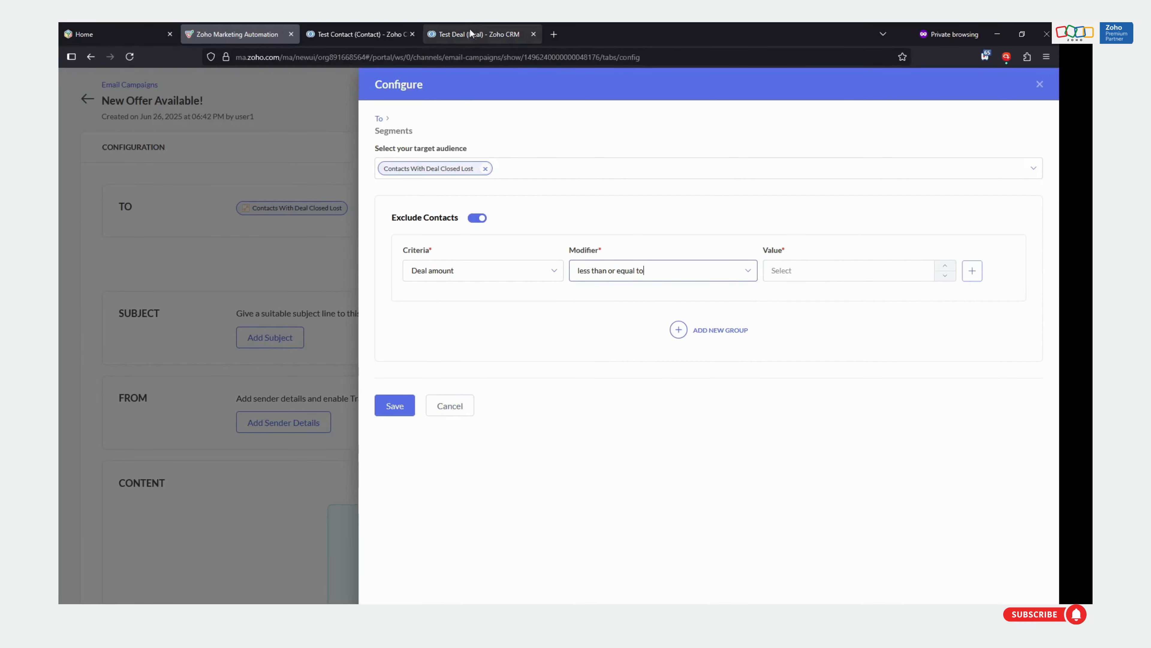
{"action": "left_click", "coordinate": [479, 34]}
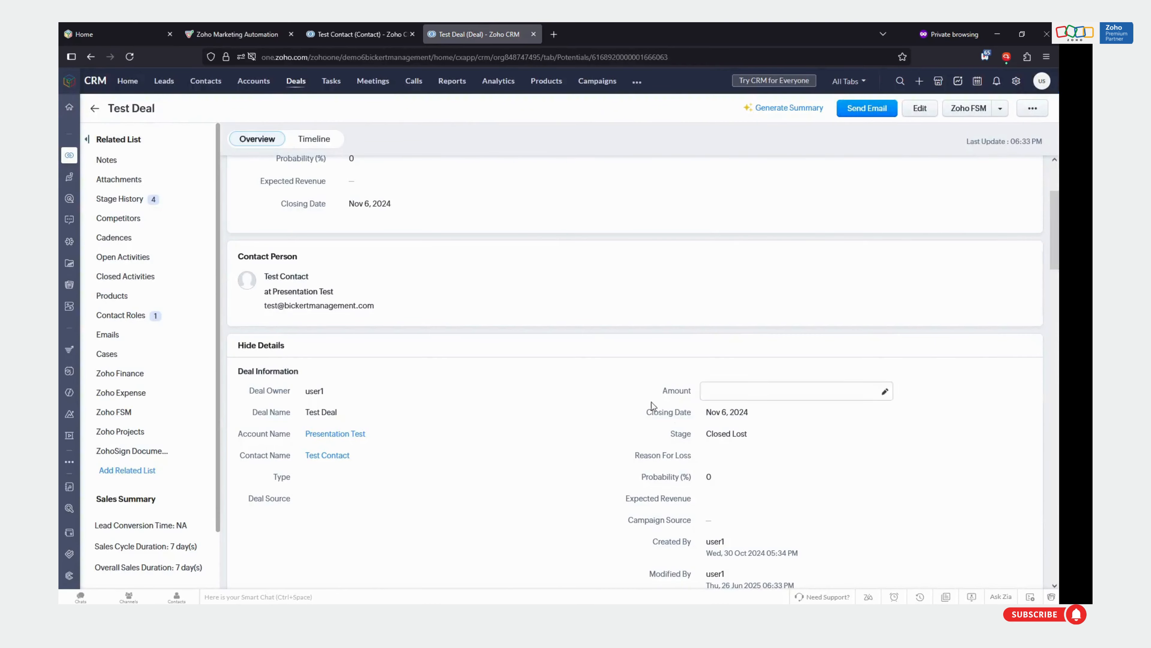
{"action": "left_click", "coordinate": [222, 35]}
{"action": "left_click", "coordinate": [467, 406]}
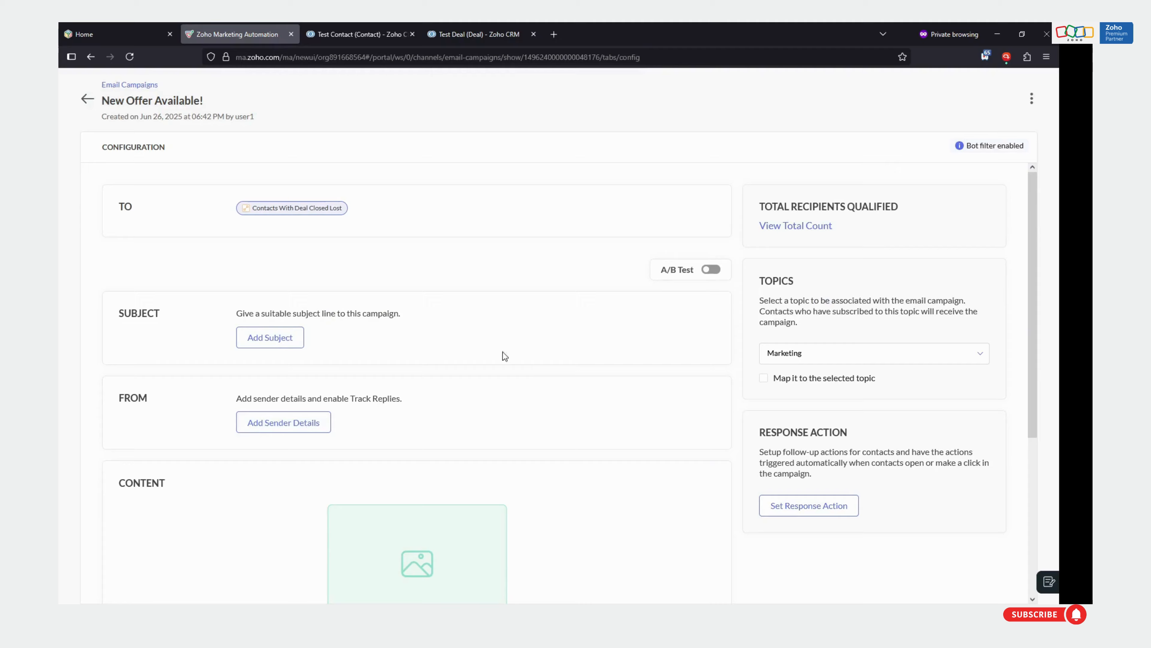
Review the campaign's configuration sections and return to the email campaigns list
{"action": "scroll", "coordinate": [432, 488], "scroll_direction": "down", "scroll_amount": 5}
{"action": "scroll", "coordinate": [462, 278], "scroll_direction": "up", "scroll_amount": 5}
{"action": "left_click", "coordinate": [84, 108]}
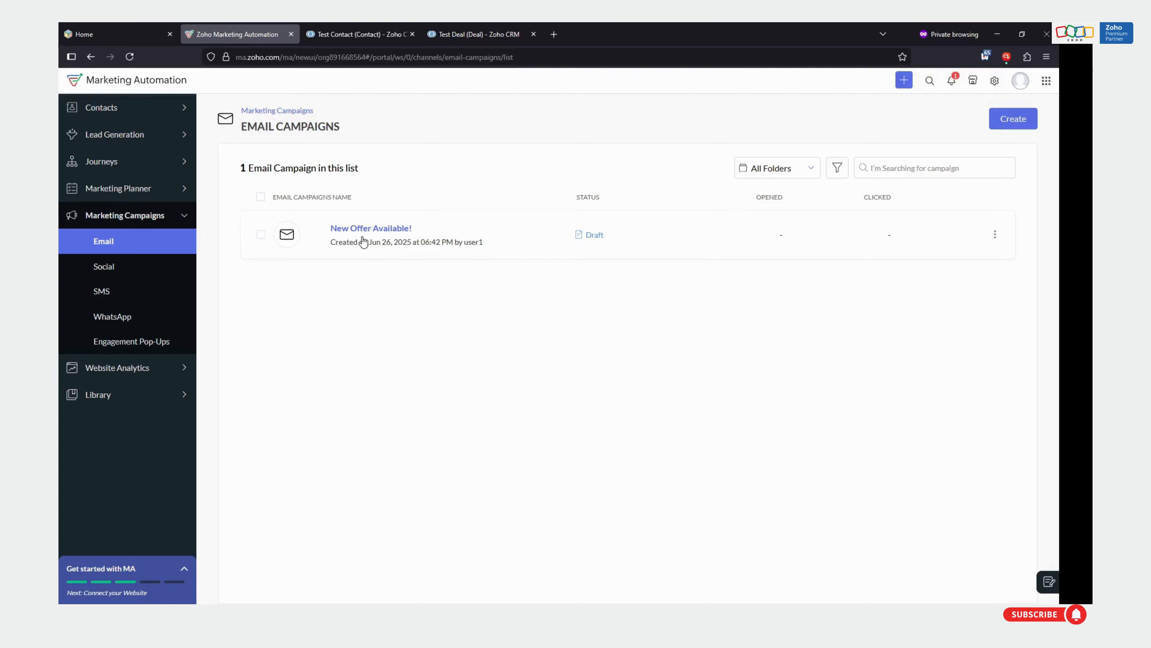
Create a journey named "Email Followups For Closed Lost Deals", starting from scratch instead of a template
{"action": "left_click", "coordinate": [118, 162]}
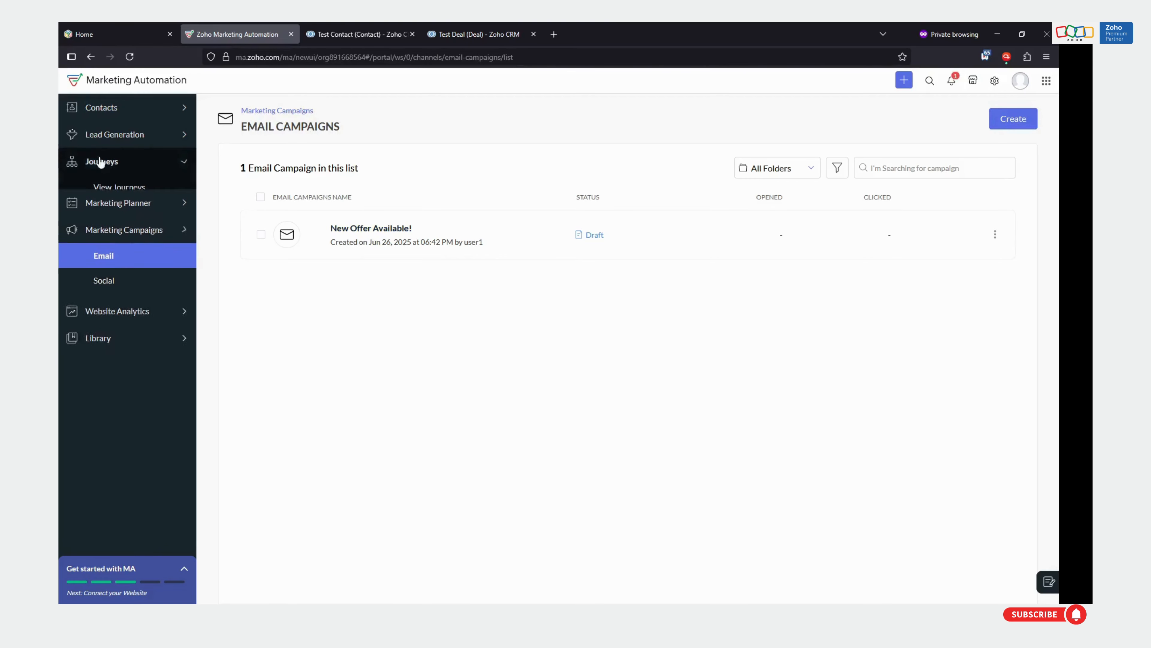
{"action": "left_click", "coordinate": [98, 187]}
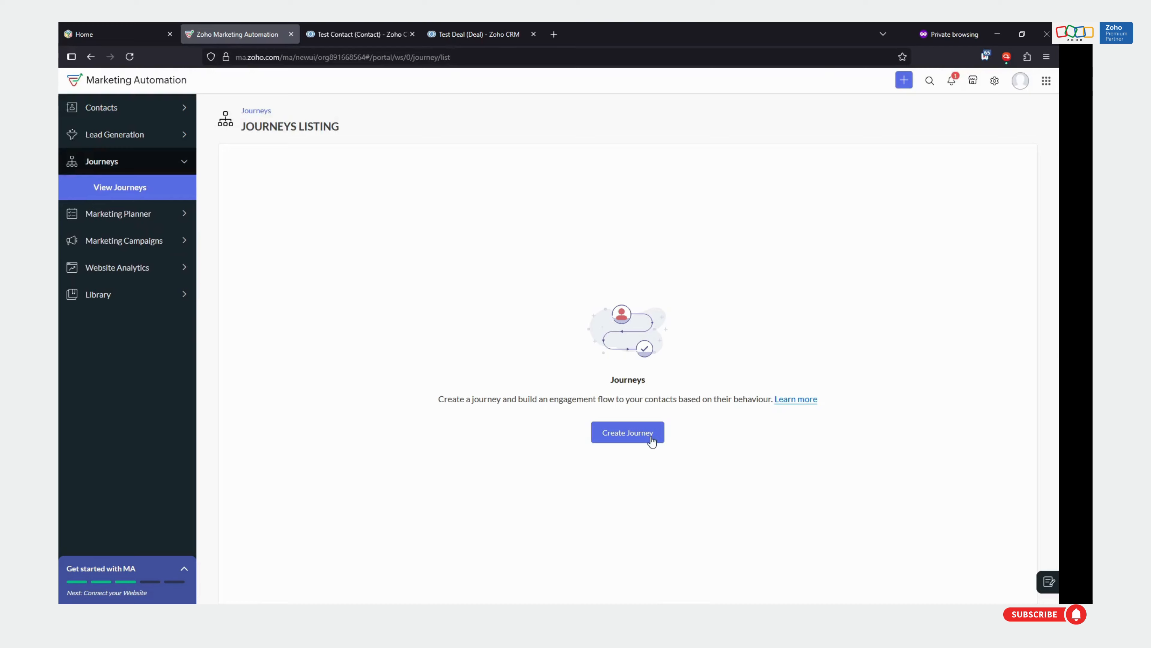
{"action": "left_click", "coordinate": [652, 439]}
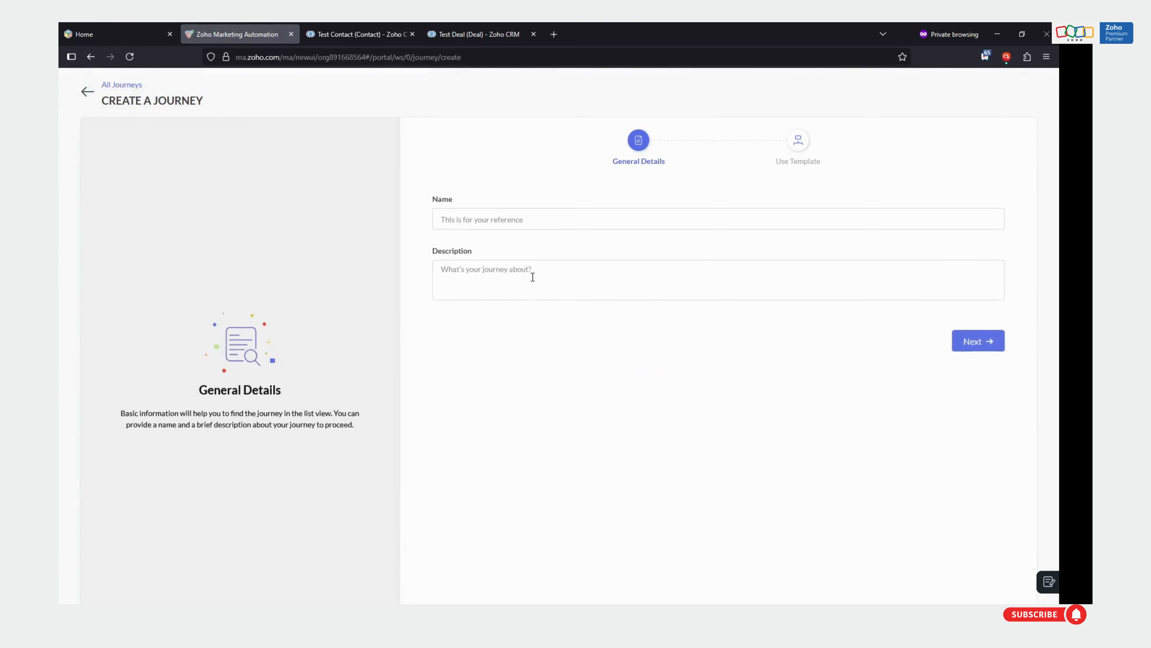
{"action": "left_click", "coordinate": [516, 217]}
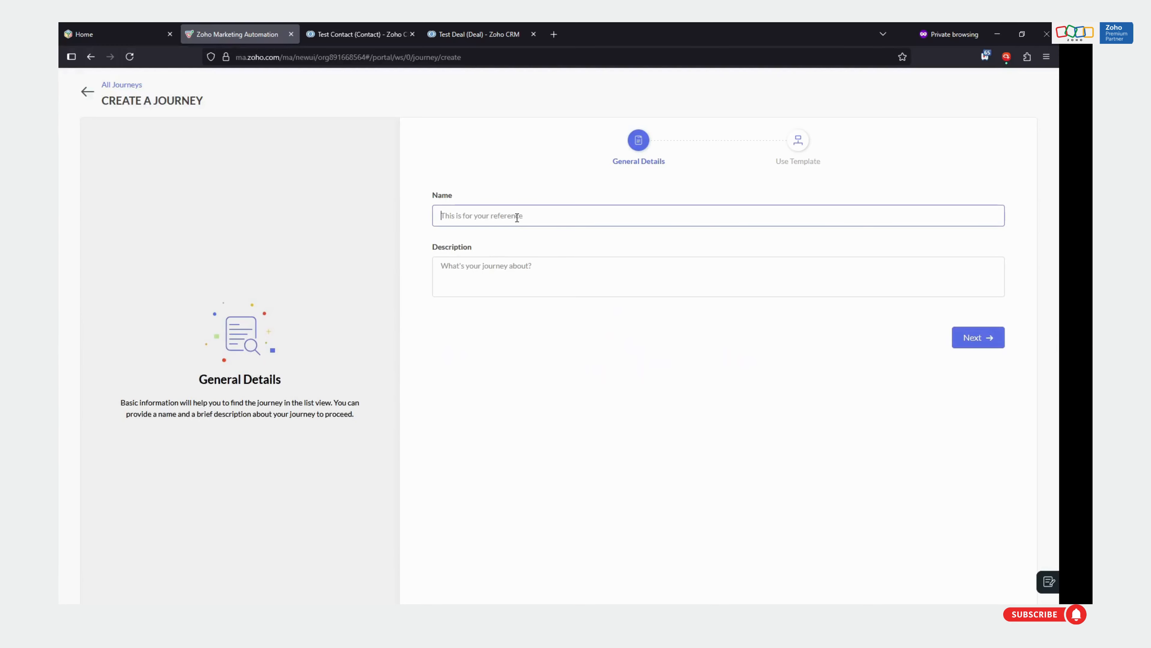
{"action": "type", "text": "Email Followups For Closed Lost Deals"}
{"action": "left_click", "coordinate": [983, 338]}
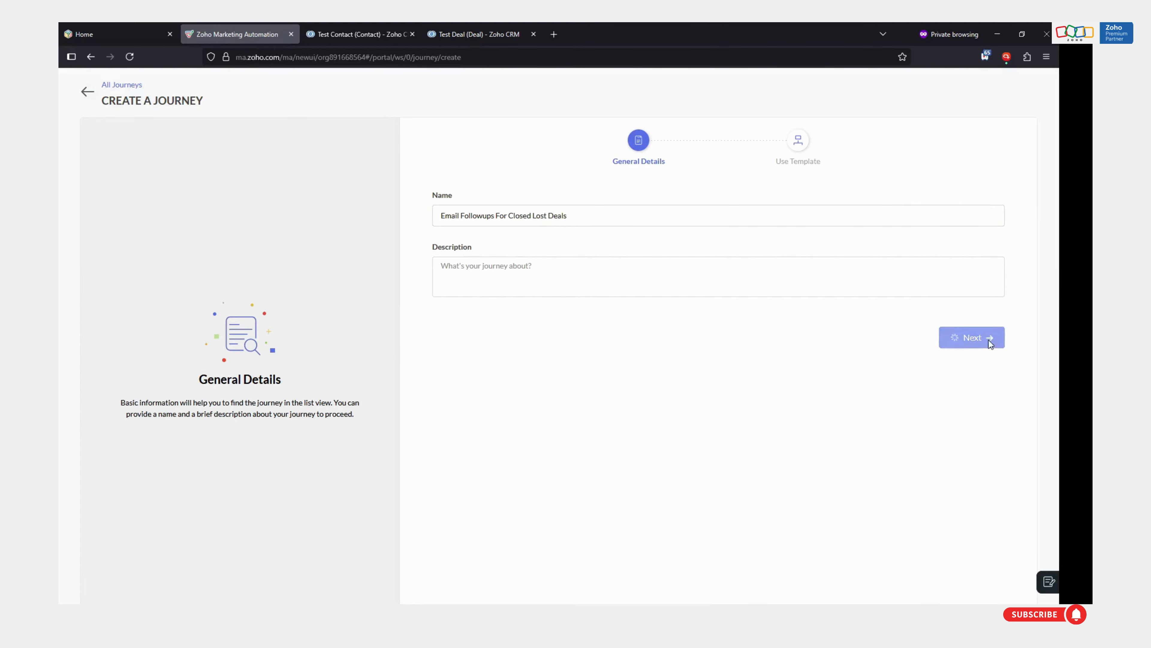
{"action": "mouse_move", "coordinate": [765, 346]}
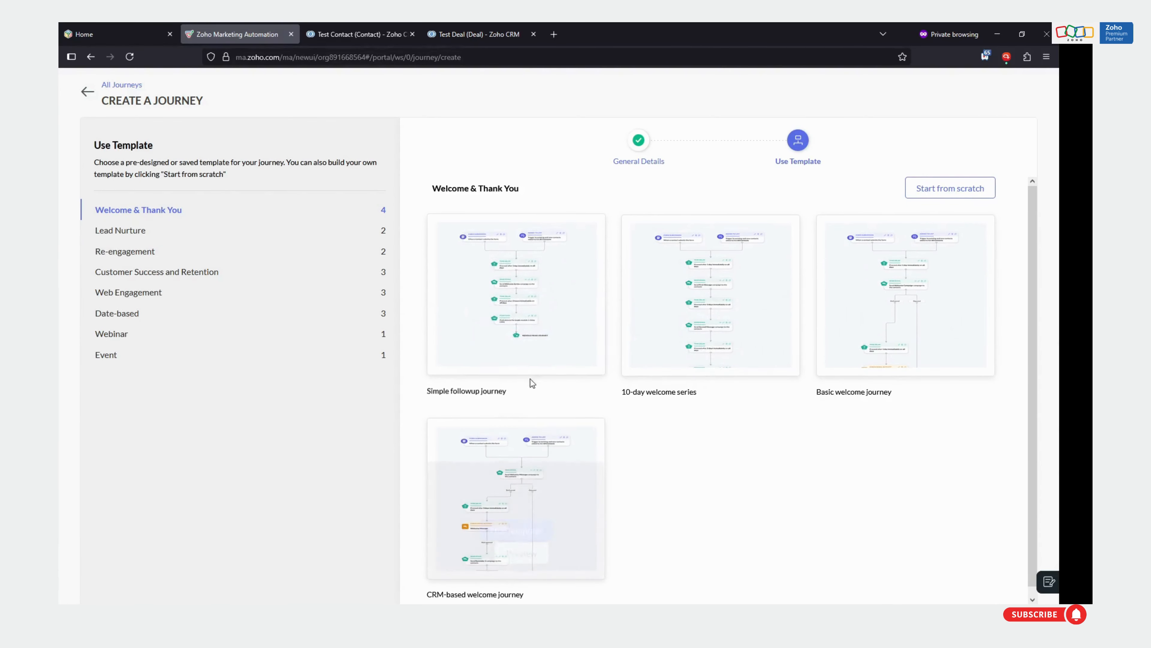
{"action": "left_click", "coordinate": [967, 191]}
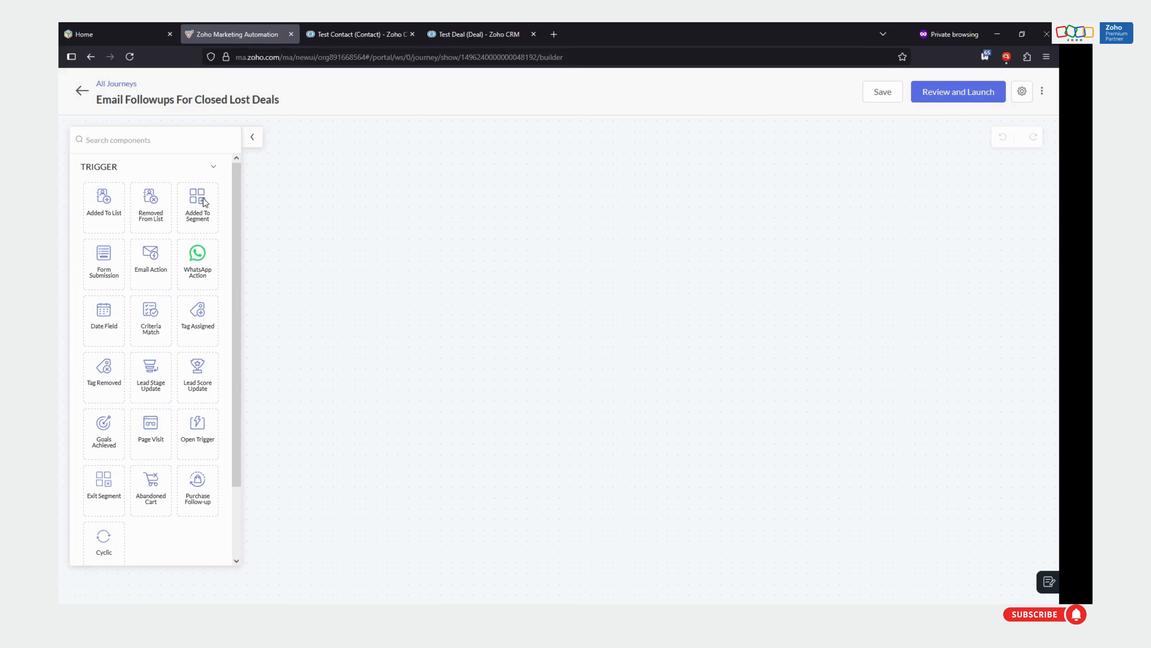
Add an Added To Segment trigger to the journey canvas with "Contacts With Deal Closed Lost" as its target segment
{"action": "left_click_drag", "start_coordinate": [204, 203], "coordinate": [453, 177]}
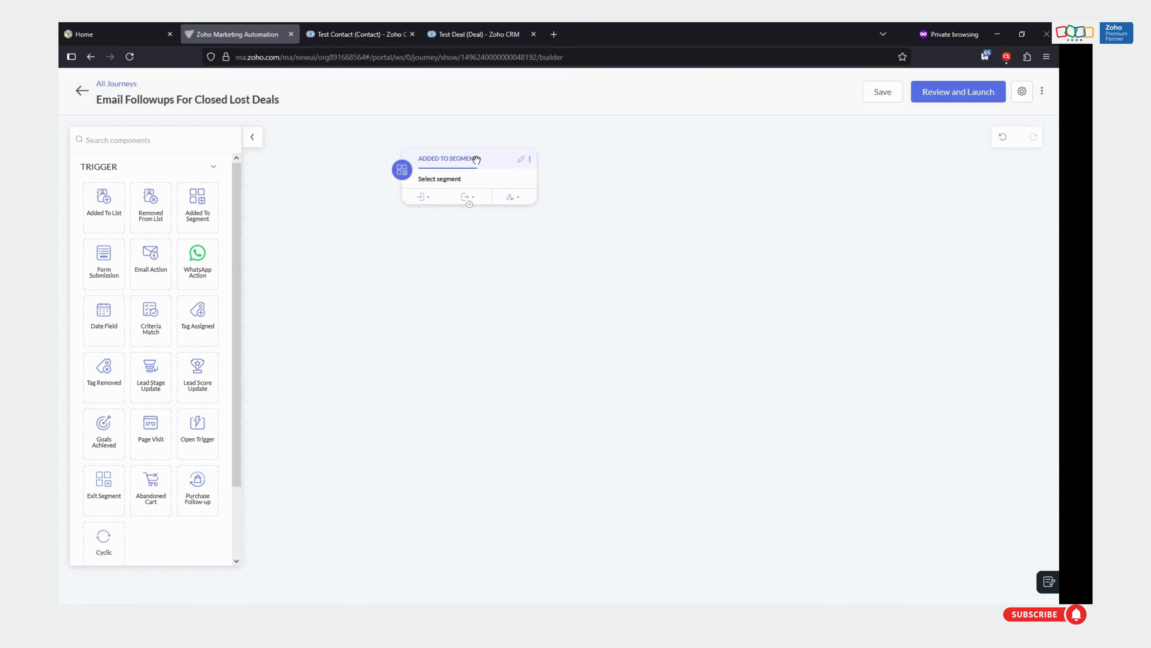
{"action": "left_click_drag", "start_coordinate": [476, 158], "coordinate": [461, 168]}
{"action": "left_click", "coordinate": [499, 154]}
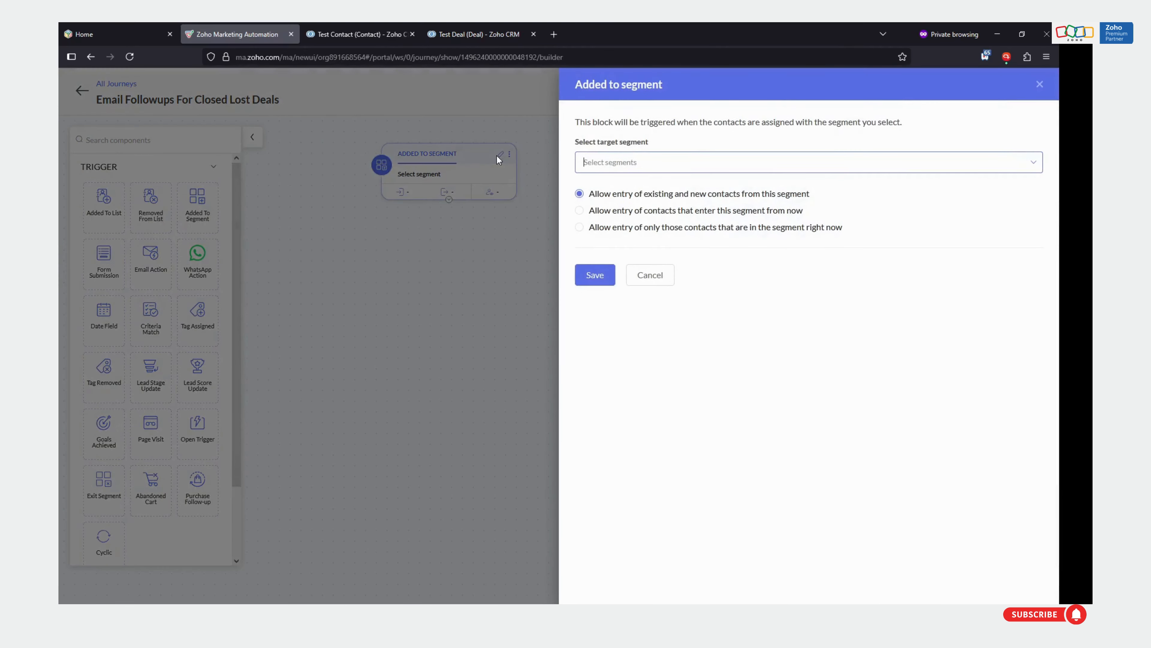
{"action": "left_click", "coordinate": [626, 162]}
{"action": "left_click", "coordinate": [626, 162]}
{"action": "left_click", "coordinate": [625, 162]}
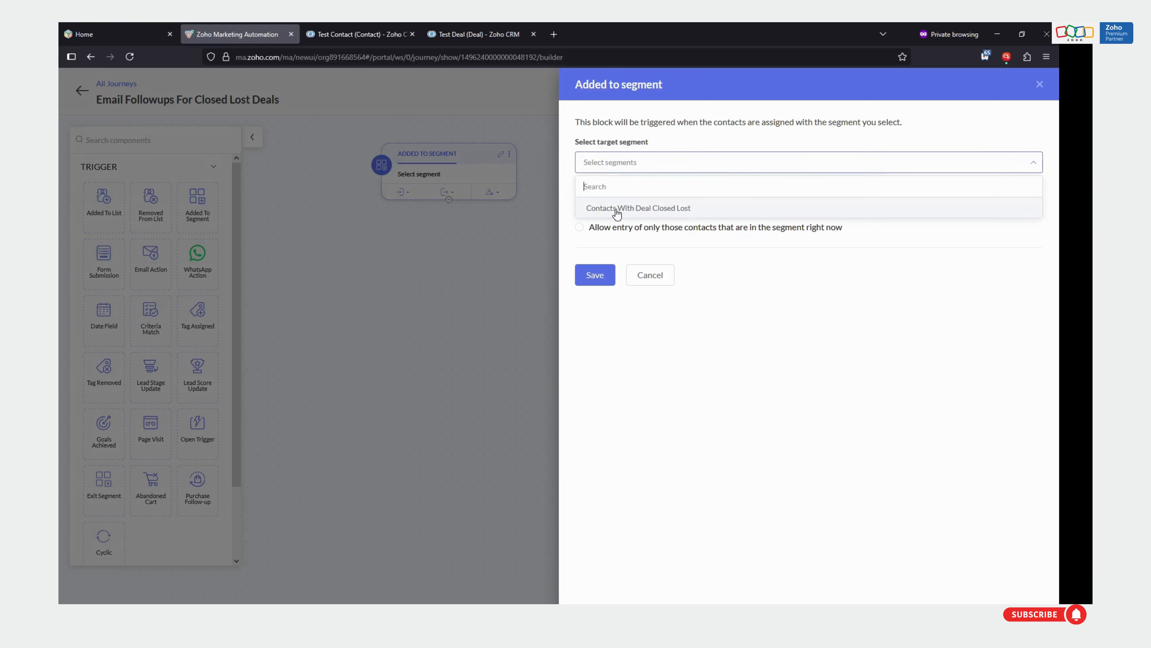
{"action": "left_click", "coordinate": [617, 208]}
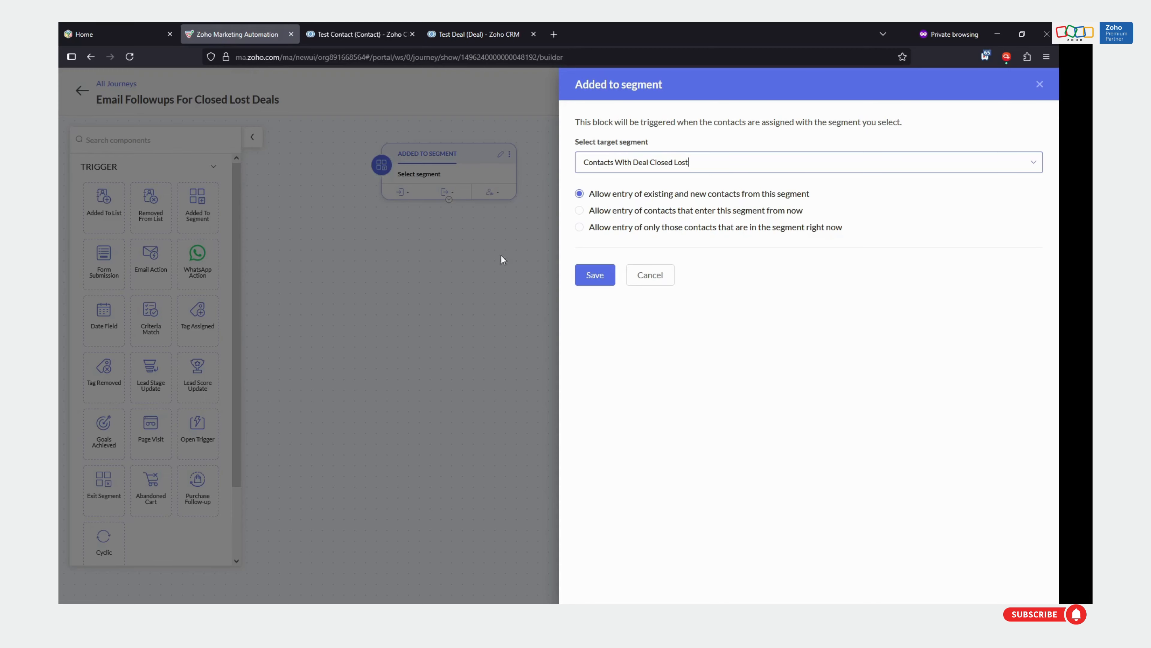
Allow entry of existing and new contacts from the segment, save the trigger, and reposition its block on the canvas
{"action": "left_click", "coordinate": [609, 217]}
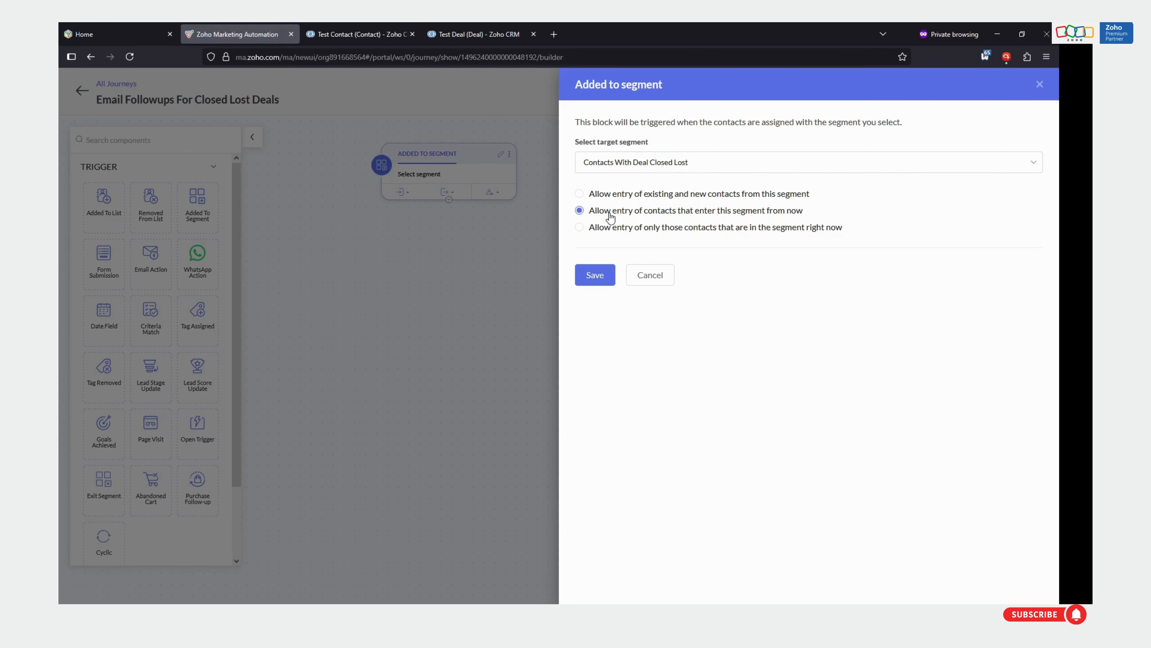
{"action": "left_click", "coordinate": [641, 196]}
{"action": "left_click", "coordinate": [595, 275]}
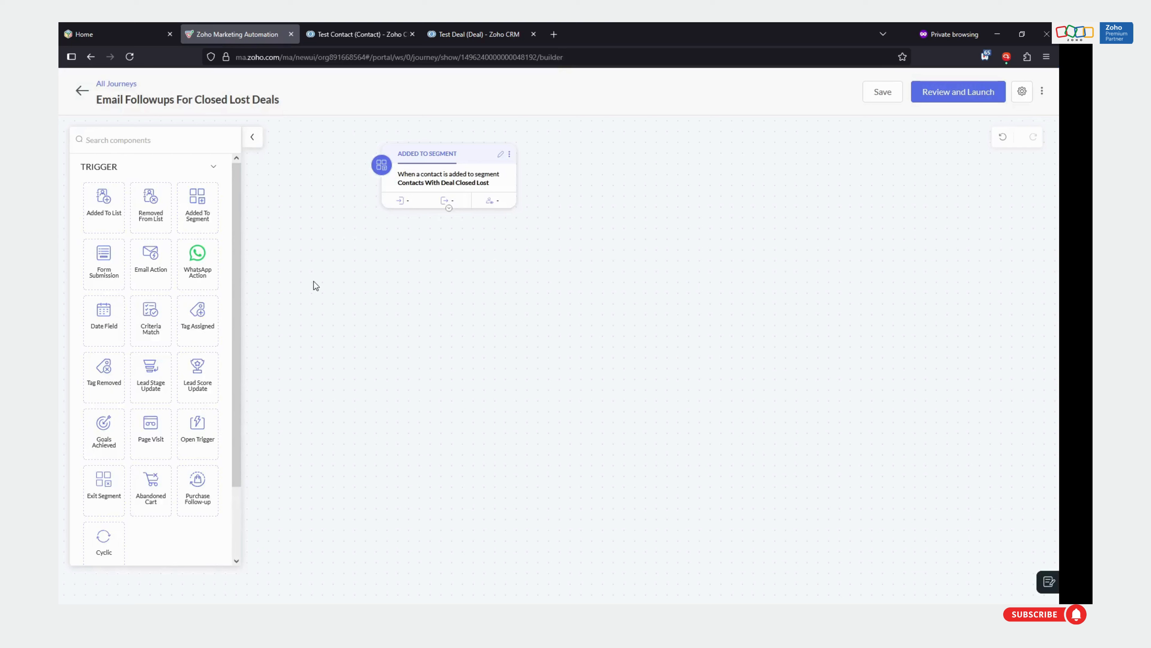
{"action": "mouse_move", "coordinate": [471, 164]}
{"action": "left_mouse_down"}
{"action": "mouse_move", "coordinate": [425, 177]}
{"action": "mouse_move", "coordinate": [435, 166]}
{"action": "mouse_move", "coordinate": [450, 171]}
{"action": "left_mouse_up"}
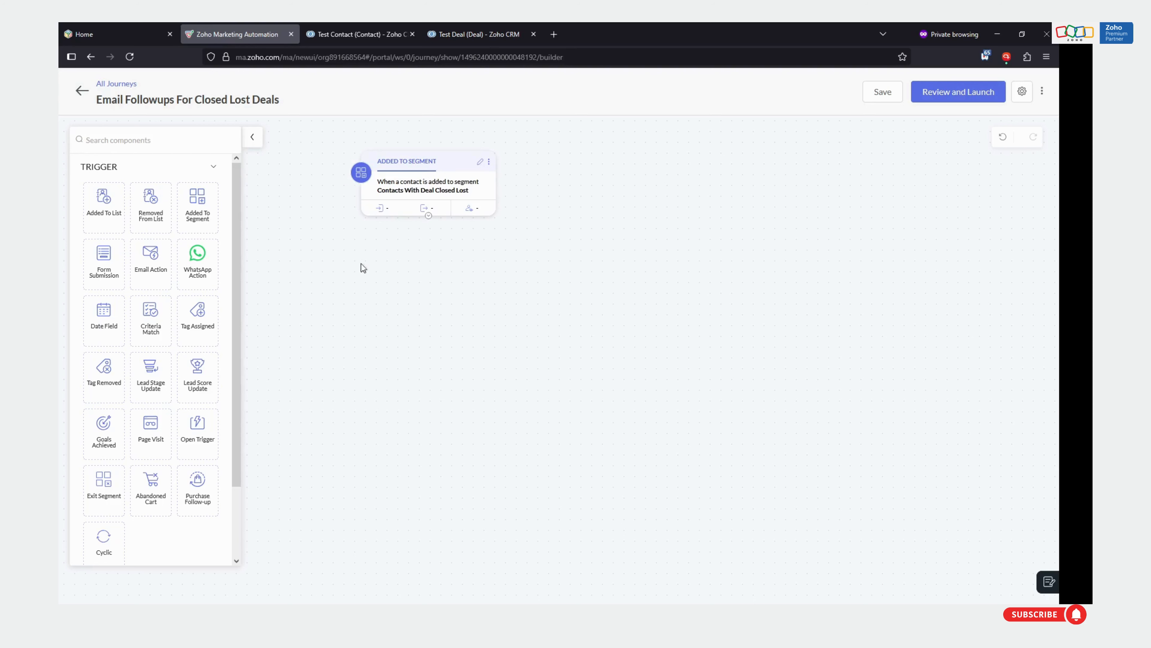
Review the Test Deal's stage and contact person in Zoho CRM, then return to the journey builder
{"action": "scroll", "coordinate": [163, 329], "scroll_direction": "down", "scroll_amount": 3}
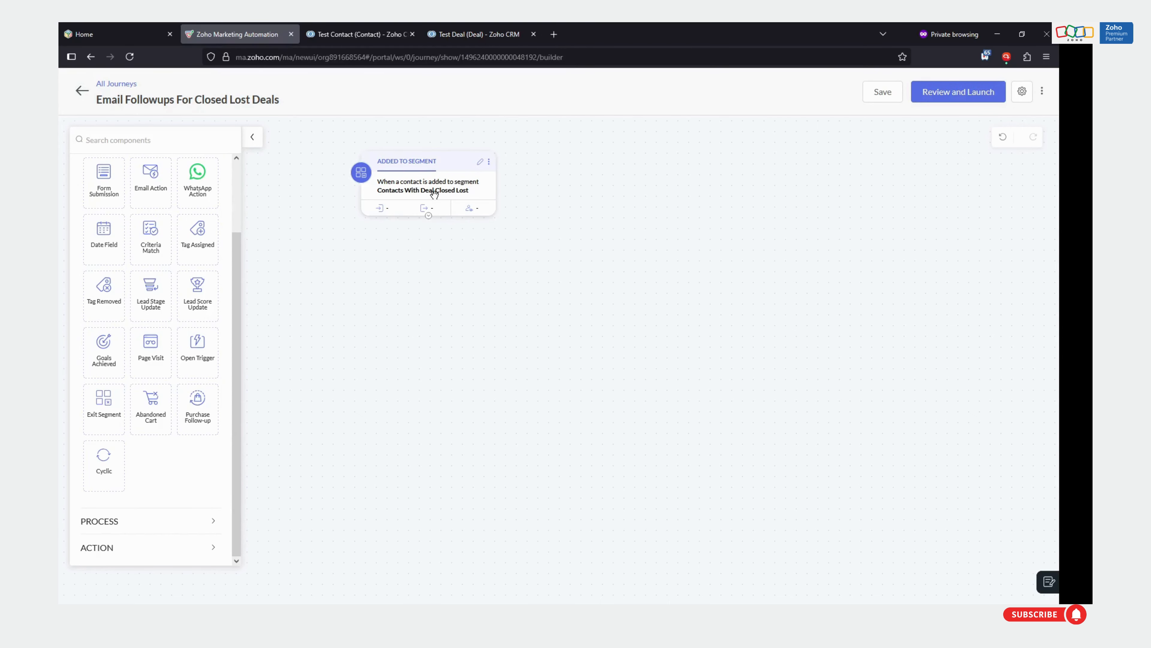
{"action": "left_click", "coordinate": [471, 40]}
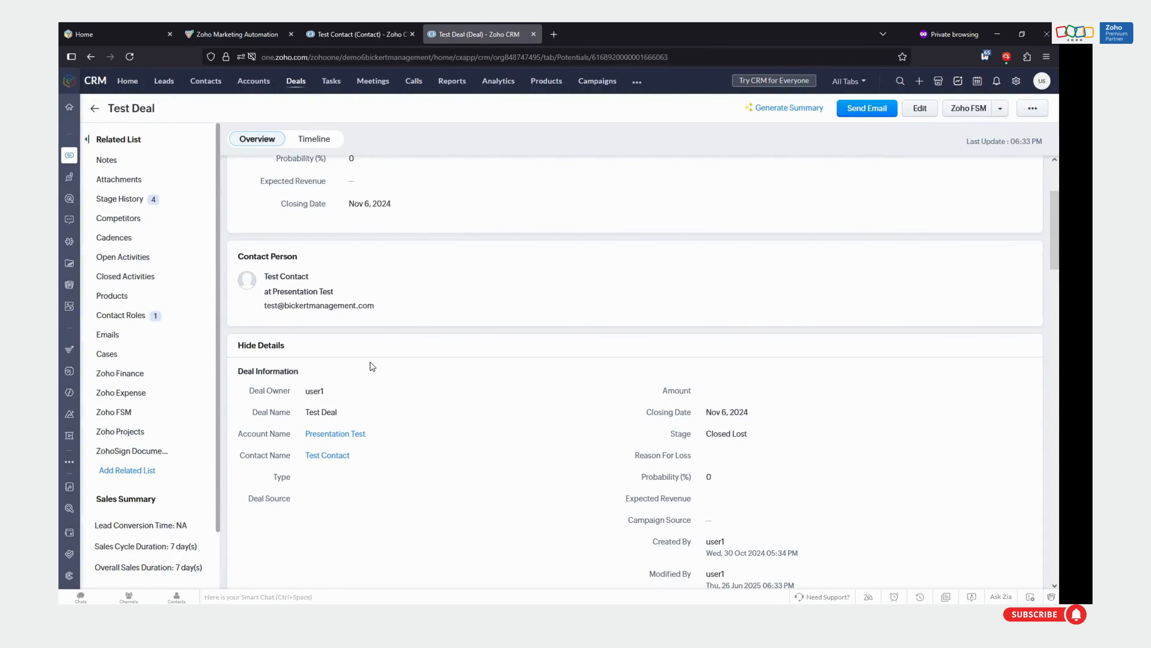
{"action": "scroll", "coordinate": [502, 388], "scroll_direction": "up", "scroll_amount": 3}
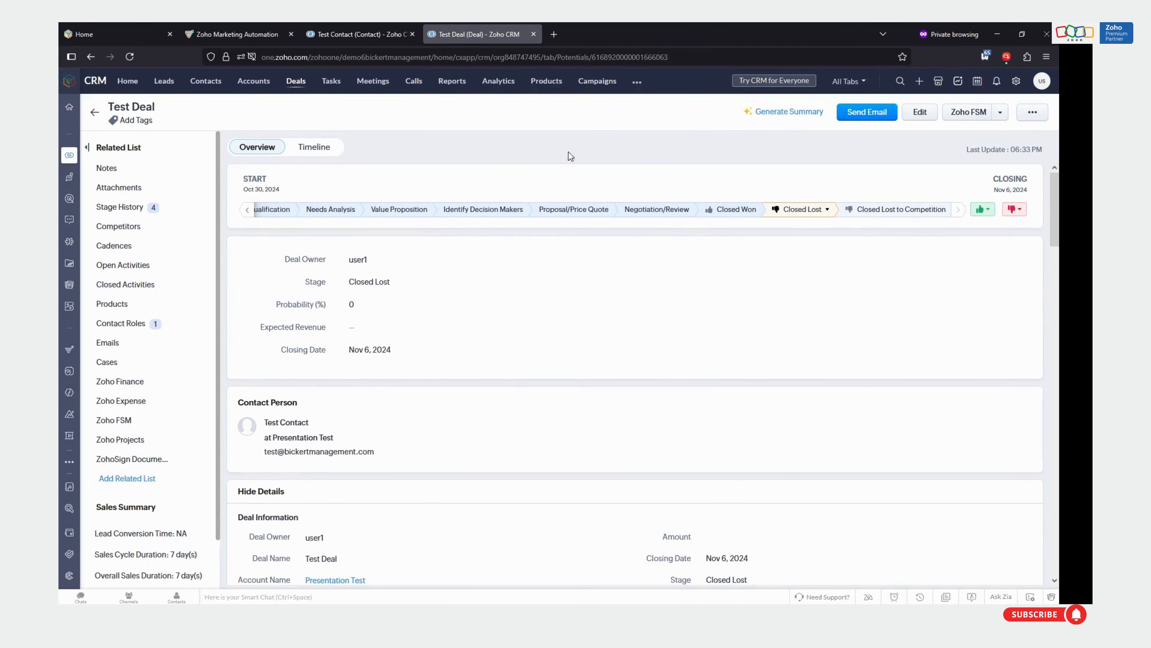
{"action": "left_click", "coordinate": [250, 27]}
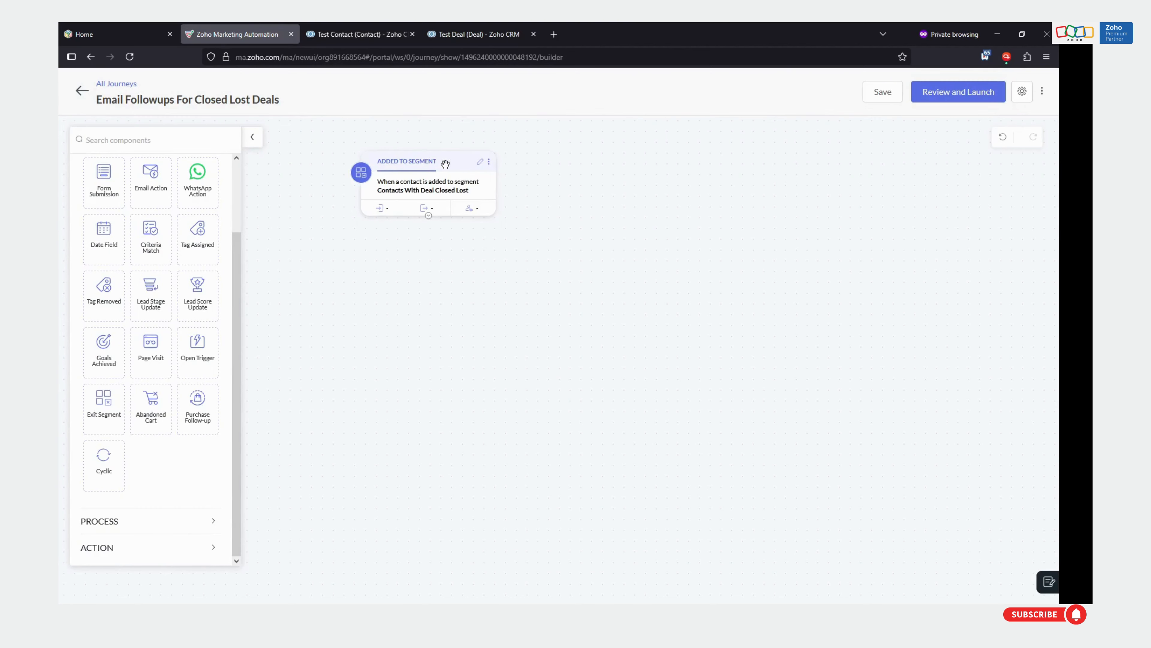
Reposition the Added To Segment block and connect a new Send Email action beneath it
{"action": "left_click_drag", "start_coordinate": [445, 164], "coordinate": [457, 158]}
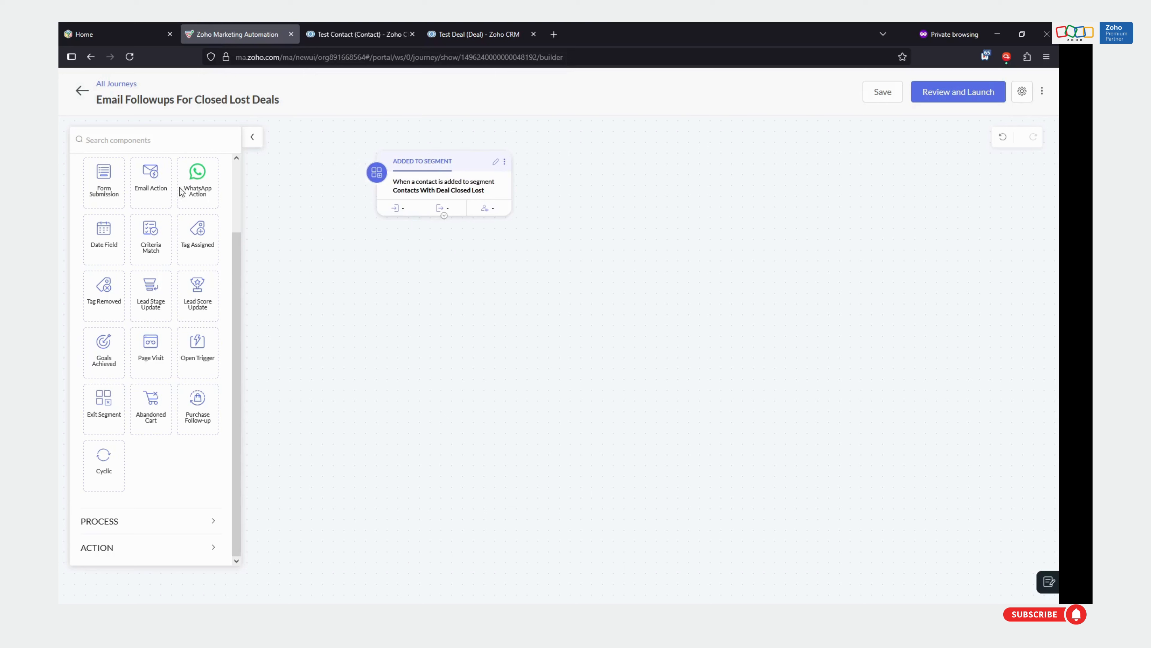
{"action": "left_click_drag", "start_coordinate": [475, 166], "coordinate": [472, 158]}
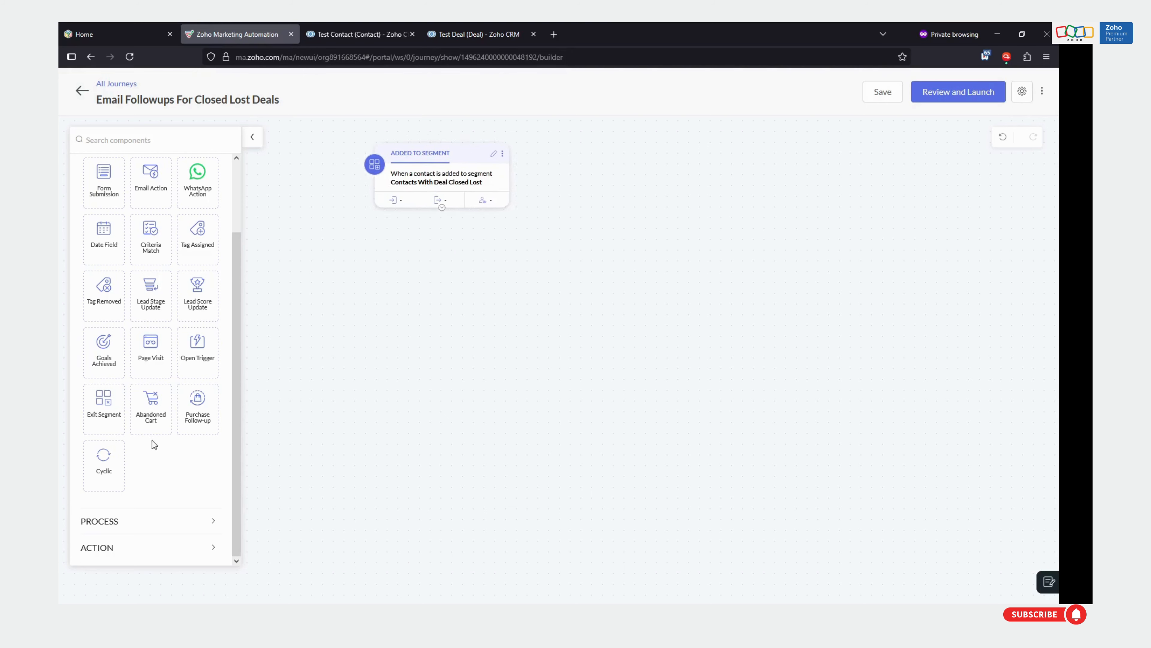
{"action": "left_click", "coordinate": [127, 526]}
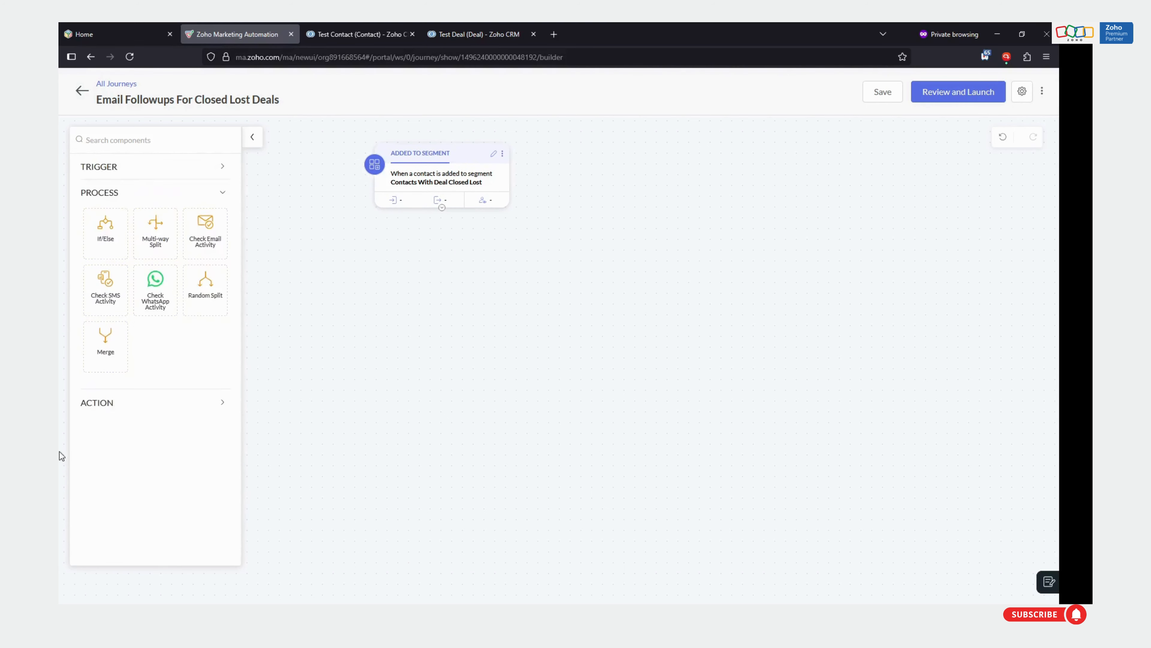
{"action": "left_click", "coordinate": [111, 406]}
{"action": "scroll", "coordinate": [172, 386], "scroll_direction": "down", "scroll_amount": 5}
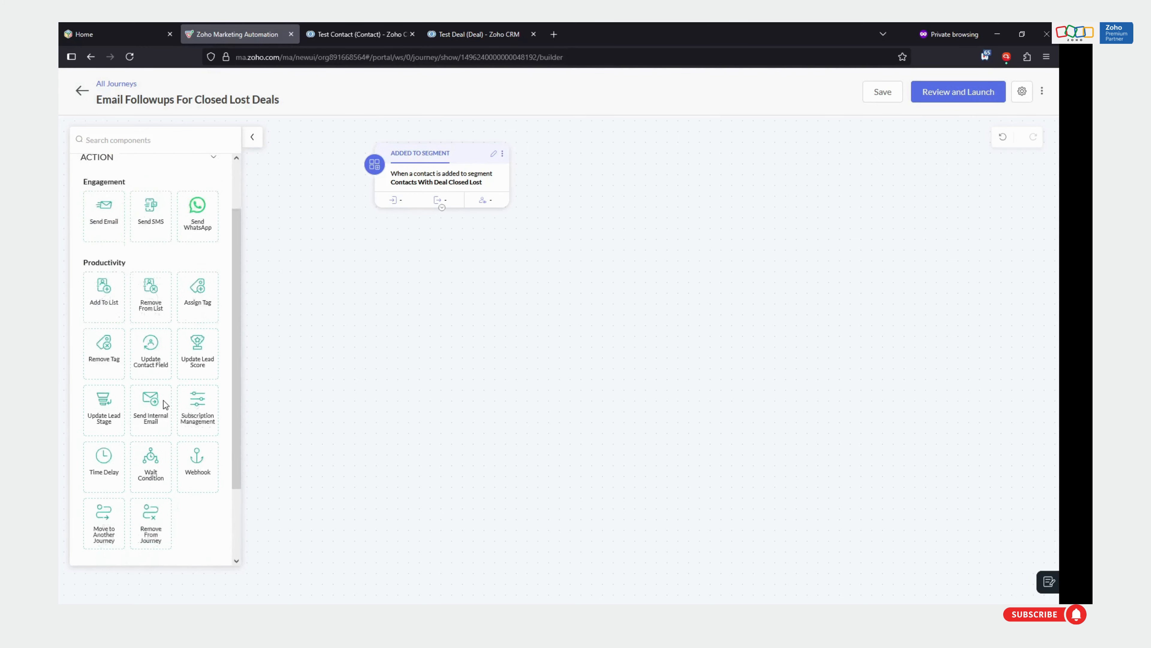
{"action": "scroll", "coordinate": [153, 445], "scroll_direction": "up", "scroll_amount": 5}
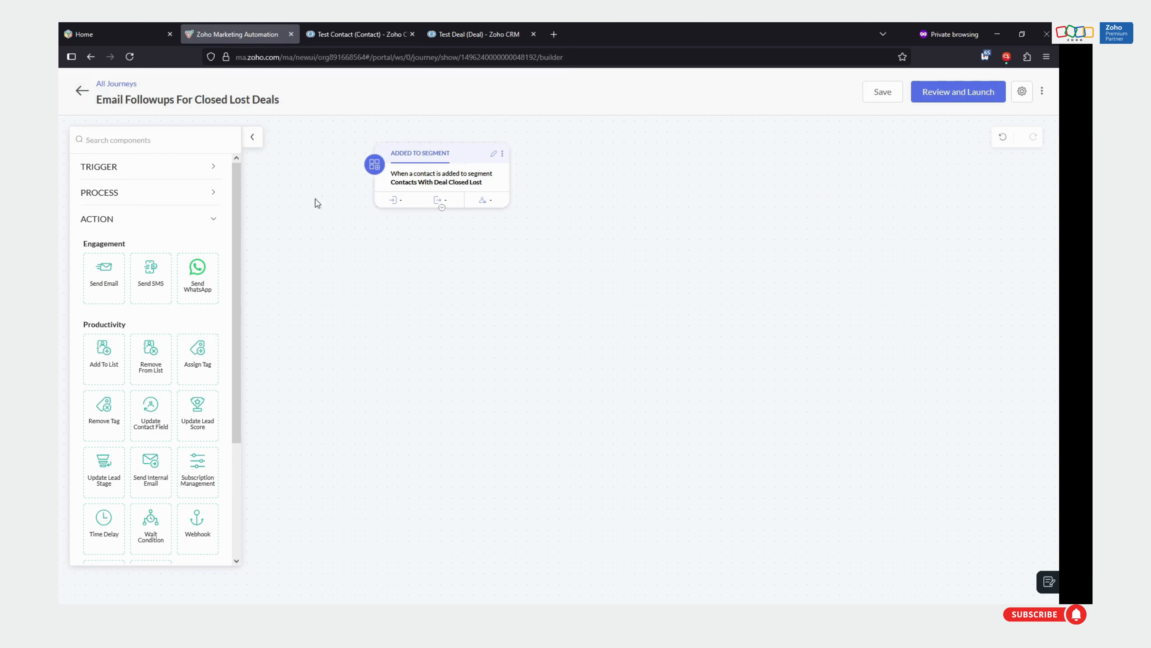
{"action": "left_click_drag", "start_coordinate": [110, 277], "coordinate": [454, 279]}
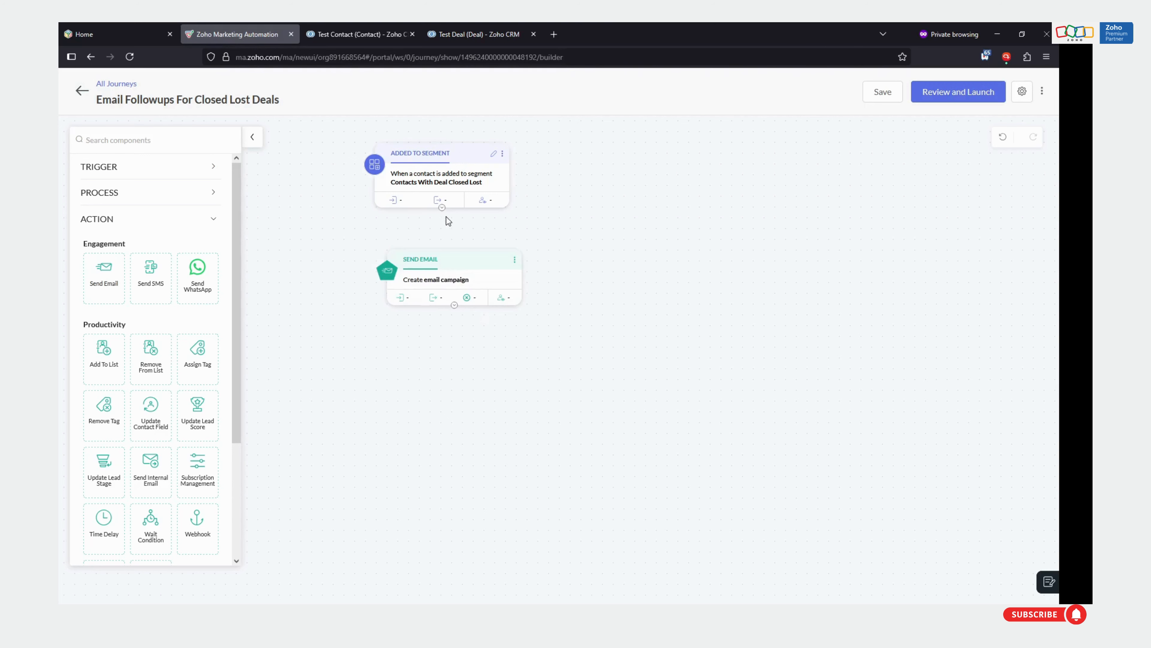
{"action": "left_click_drag", "start_coordinate": [442, 208], "coordinate": [465, 245]}
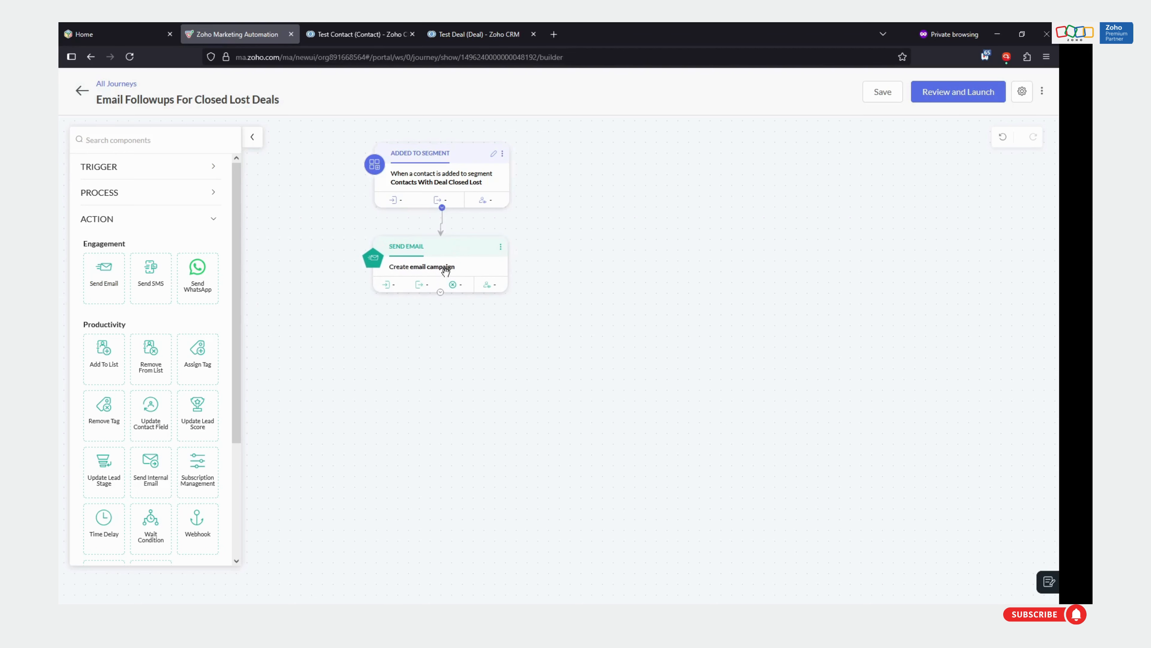
Create a Simple Email campaign named "Test" with the Marketing topic for the Send Email block and return to the journey canvas
{"action": "left_click", "coordinate": [501, 246]}
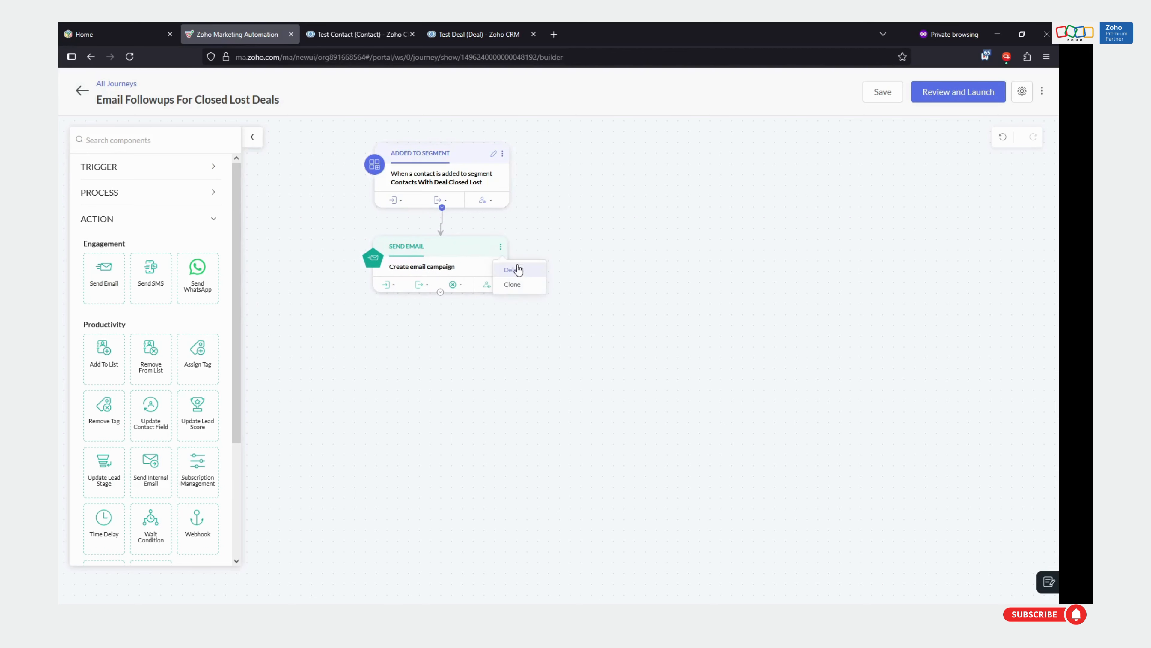
{"action": "left_click", "coordinate": [445, 272]}
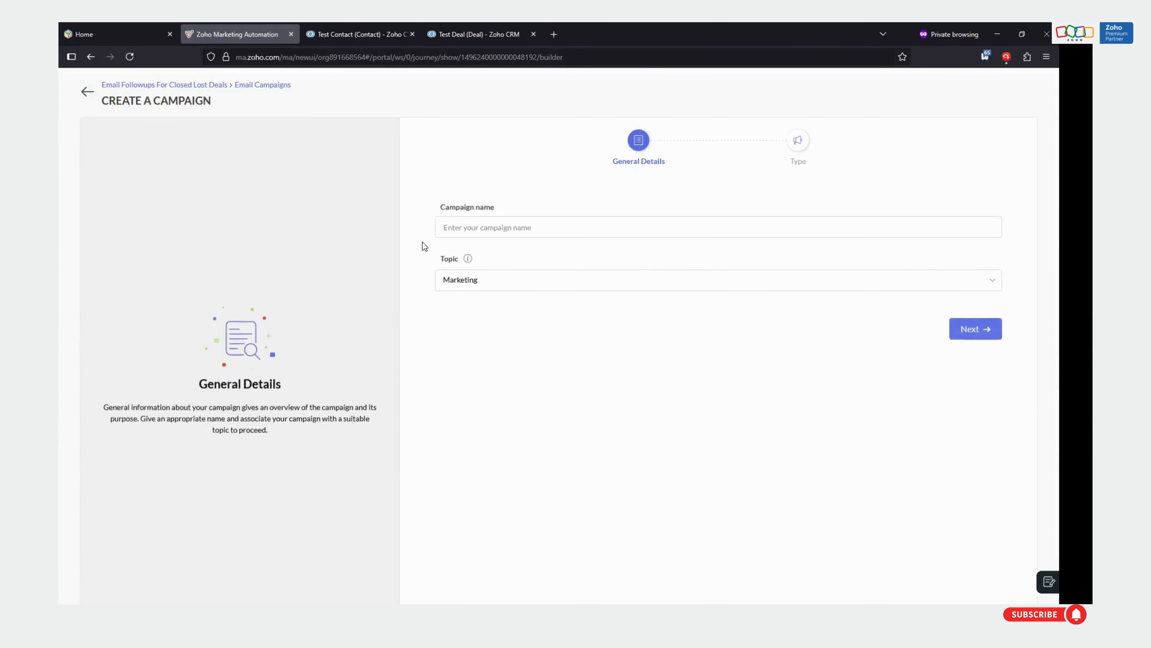
{"action": "left_click", "coordinate": [480, 218]}
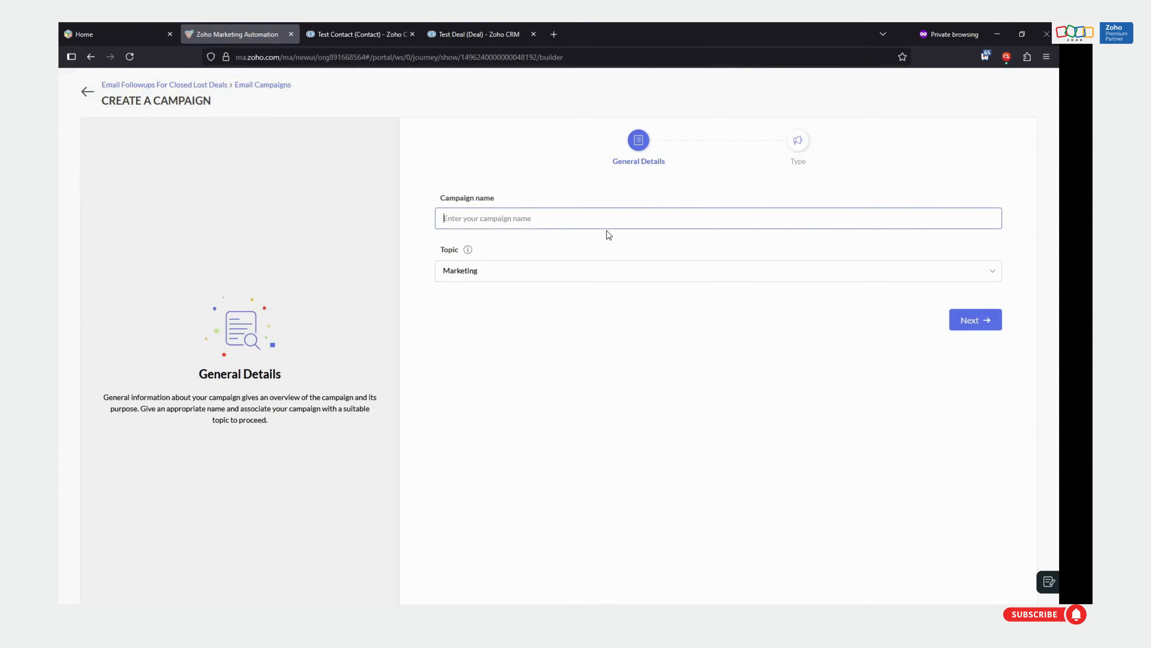
{"action": "type", "text": "Test"}
{"action": "left_click", "coordinate": [958, 321]}
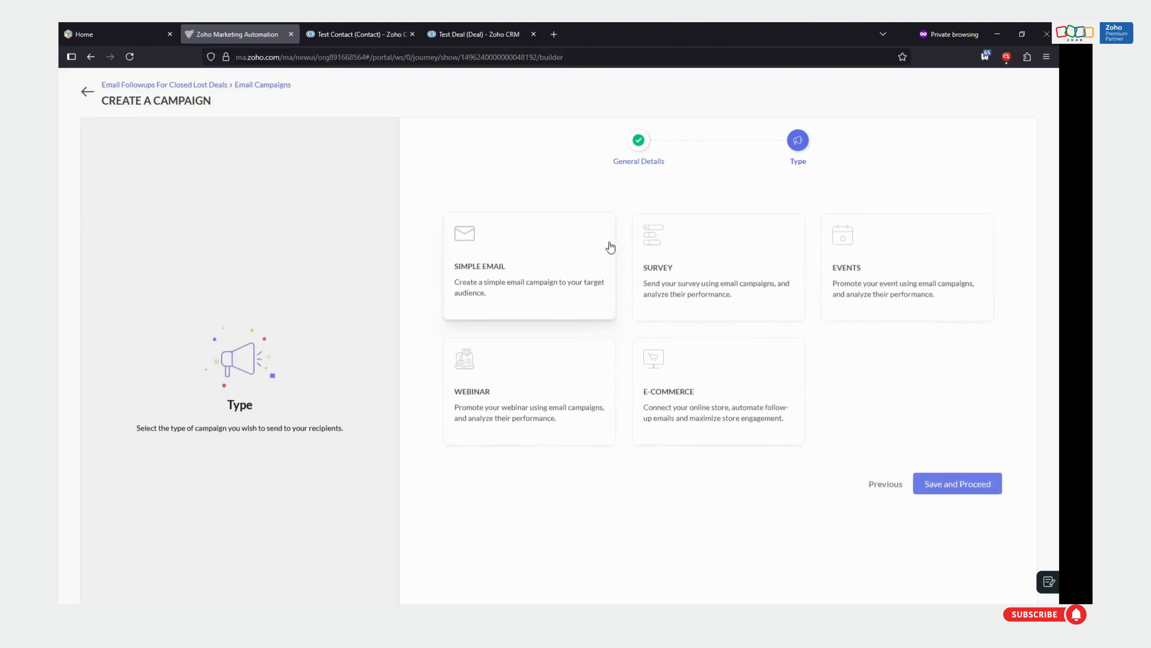
{"action": "left_click", "coordinate": [516, 249]}
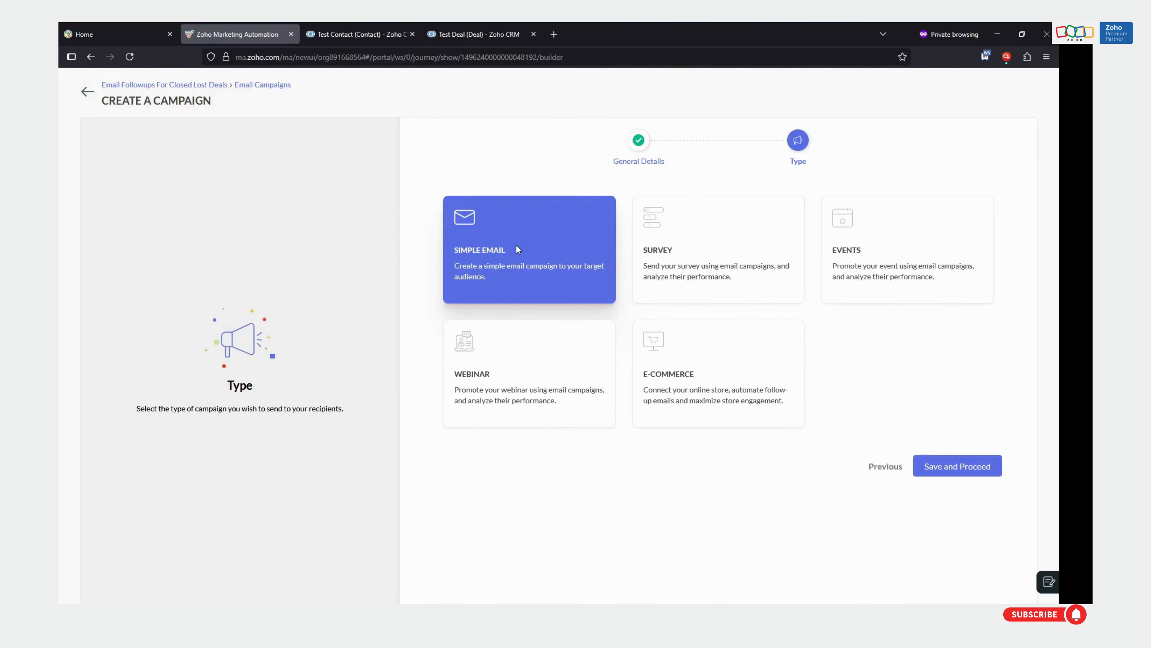
{"action": "left_click", "coordinate": [950, 467]}
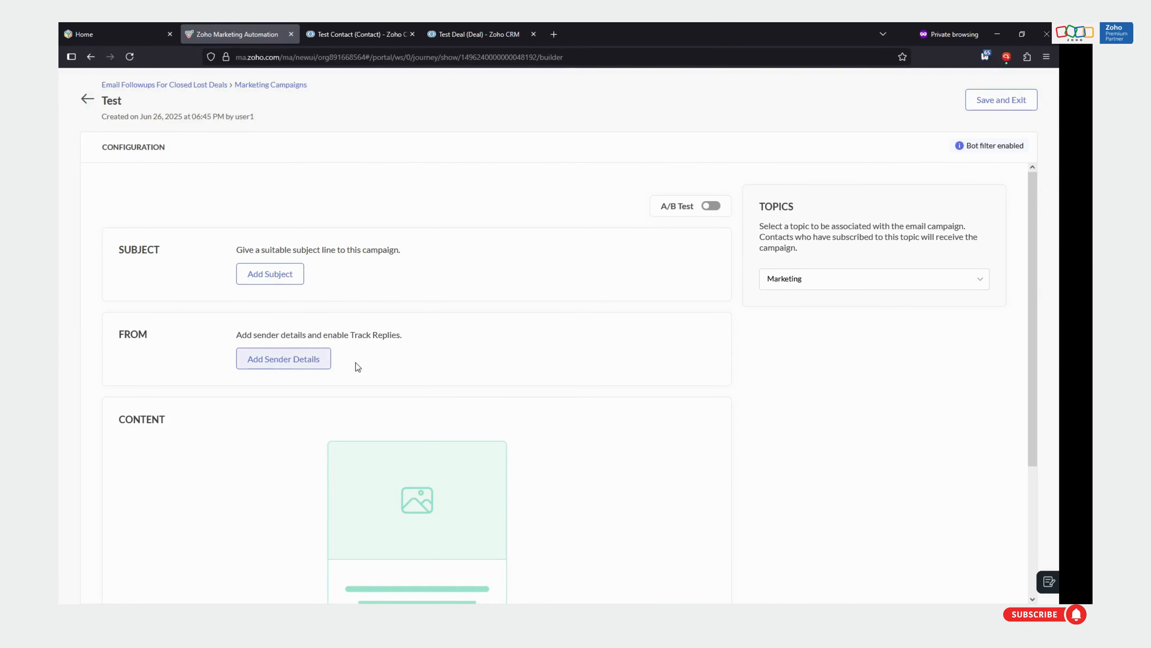
{"action": "scroll", "coordinate": [237, 342], "scroll_direction": "down", "scroll_amount": 3}
{"action": "scroll", "coordinate": [235, 238], "scroll_direction": "up", "scroll_amount": 3}
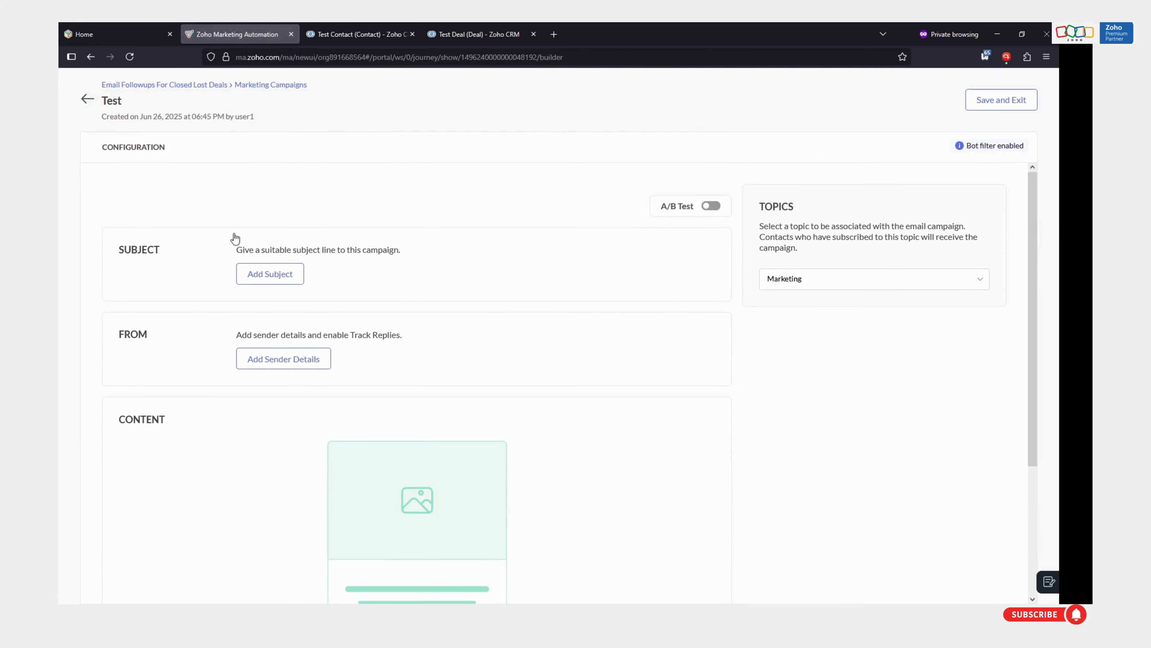
{"action": "left_click", "coordinate": [87, 100]}
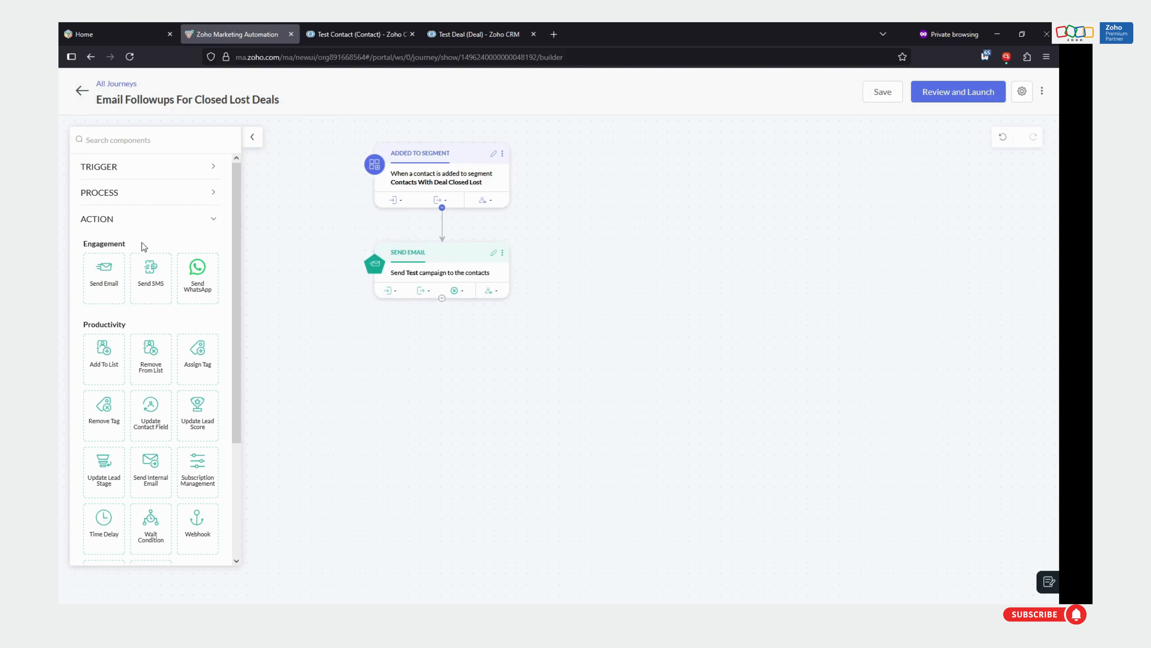
Connect a Time Delay action below the Send Email block and save it with a 1-day delay that resumes immediately, Monday to Friday
{"action": "left_click", "coordinate": [122, 196]}
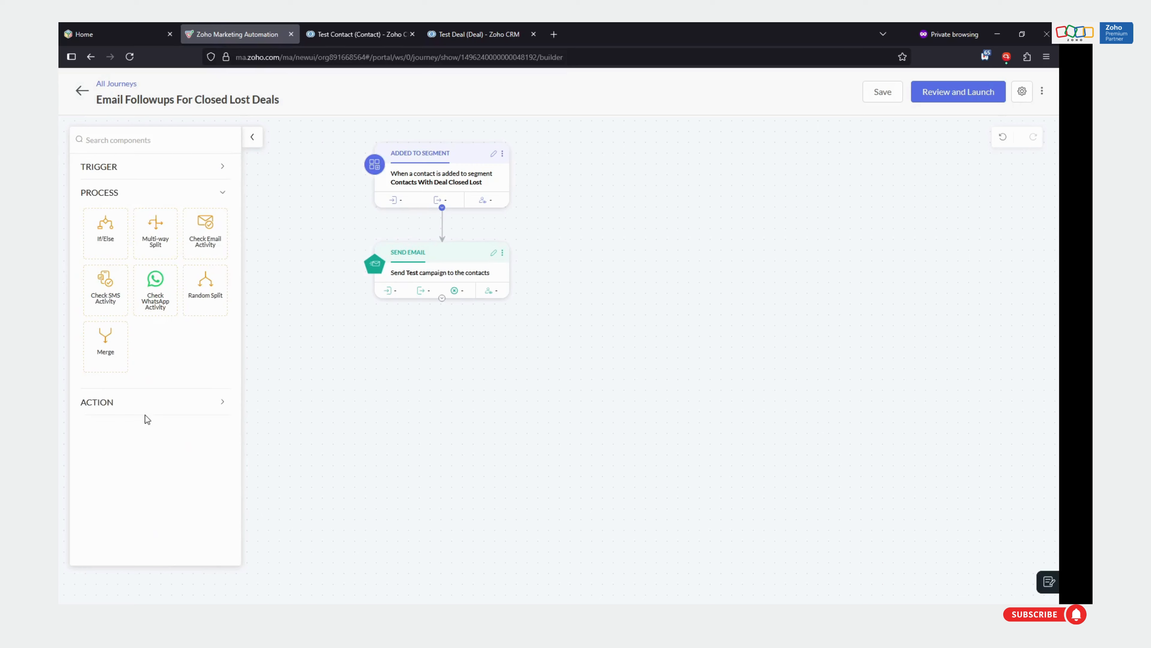
{"action": "left_click", "coordinate": [142, 413]}
{"action": "scroll", "coordinate": [184, 474], "scroll_direction": "down", "scroll_amount": 3}
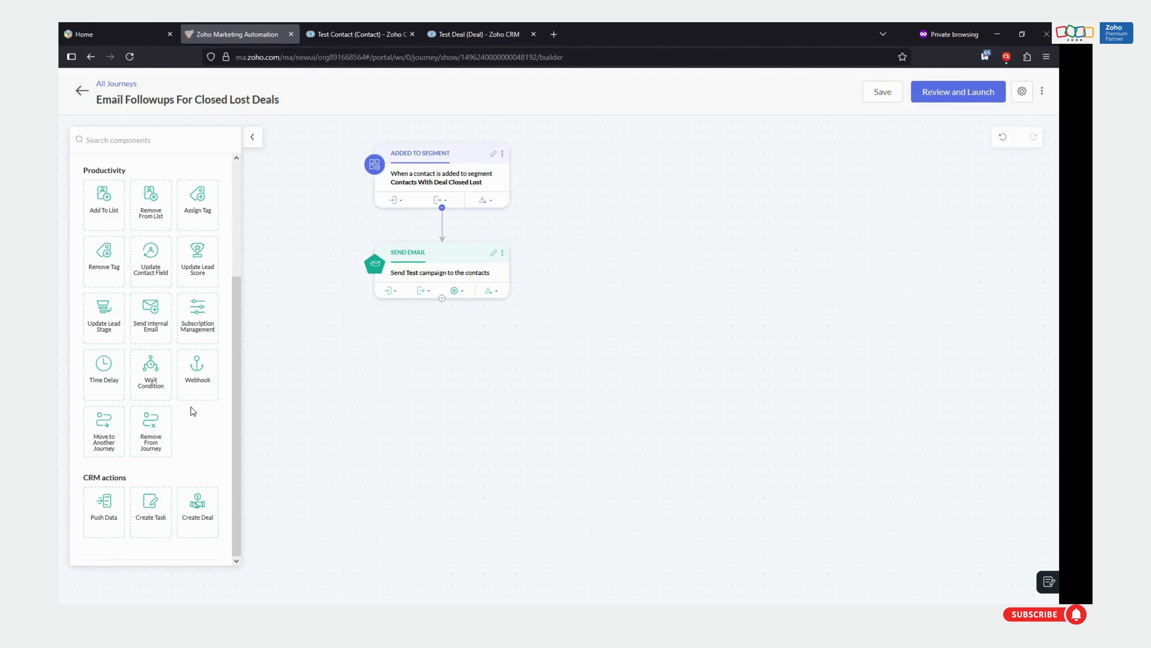
{"action": "left_click_drag", "start_coordinate": [106, 384], "coordinate": [445, 359]}
{"action": "left_click_drag", "start_coordinate": [442, 298], "coordinate": [443, 333]}
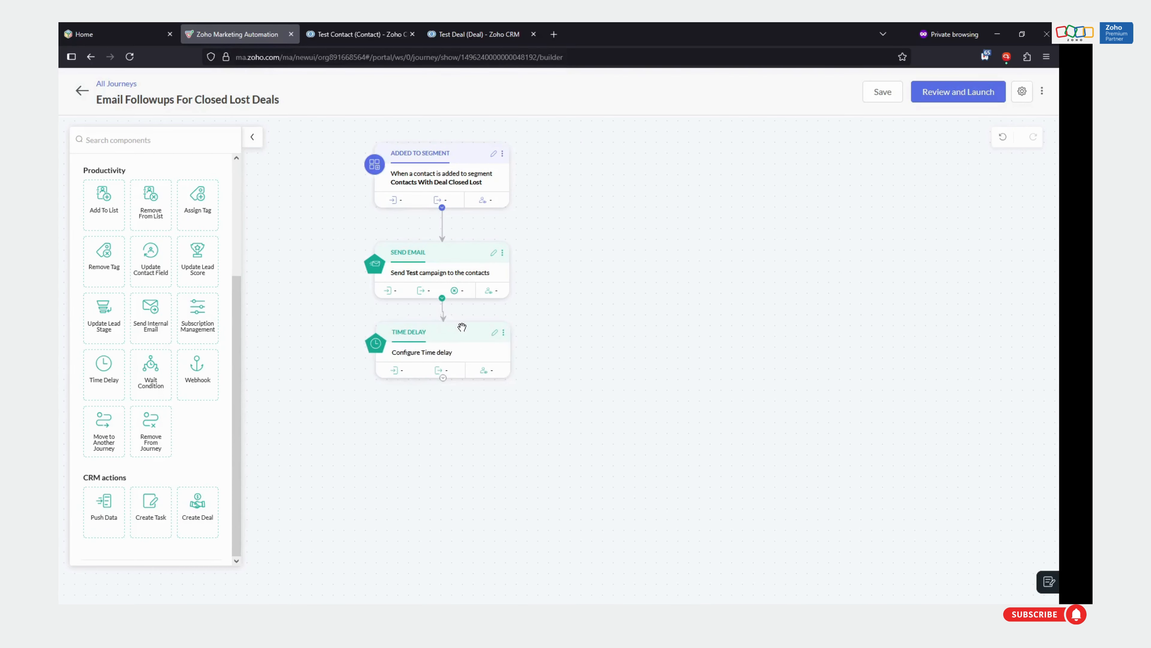
{"action": "left_click", "coordinate": [500, 347]}
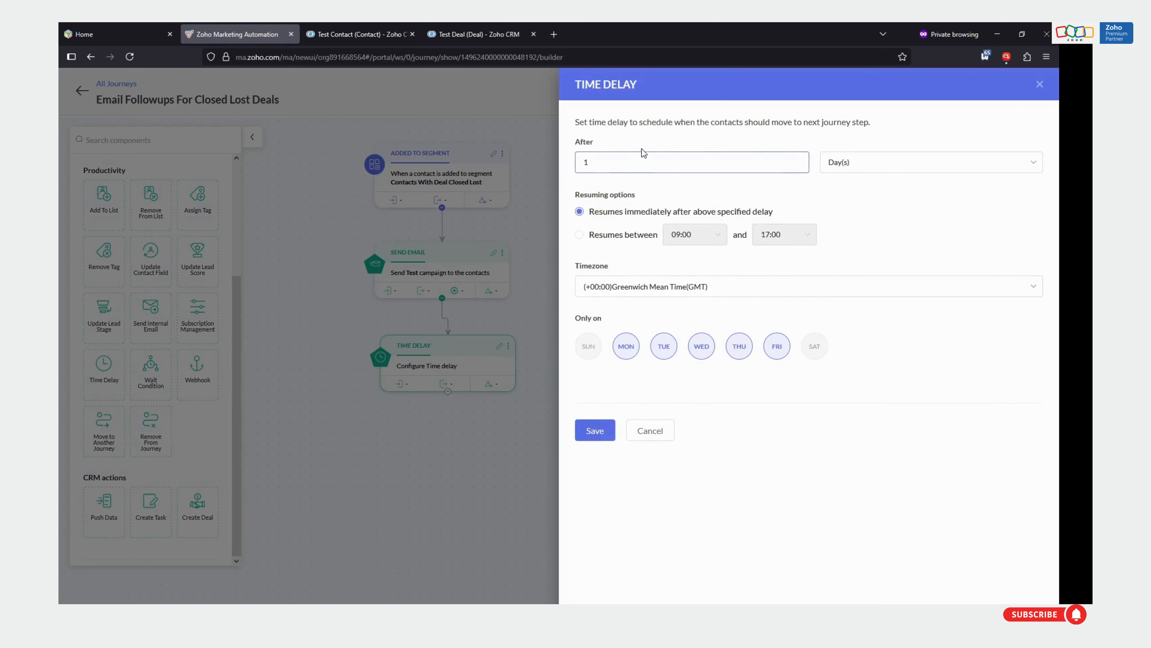
{"action": "left_click", "coordinate": [595, 431]}
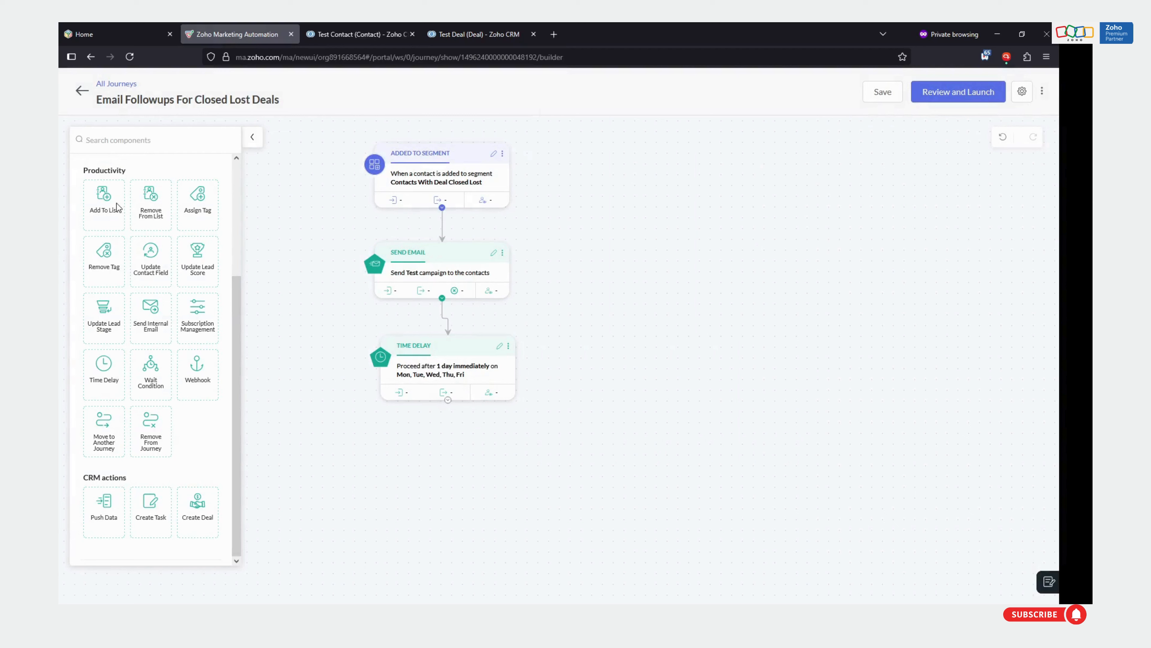
Add a second Send Email action below the Time Delay block and connect the two
{"action": "scroll", "coordinate": [136, 326], "scroll_direction": "up", "scroll_amount": 3}
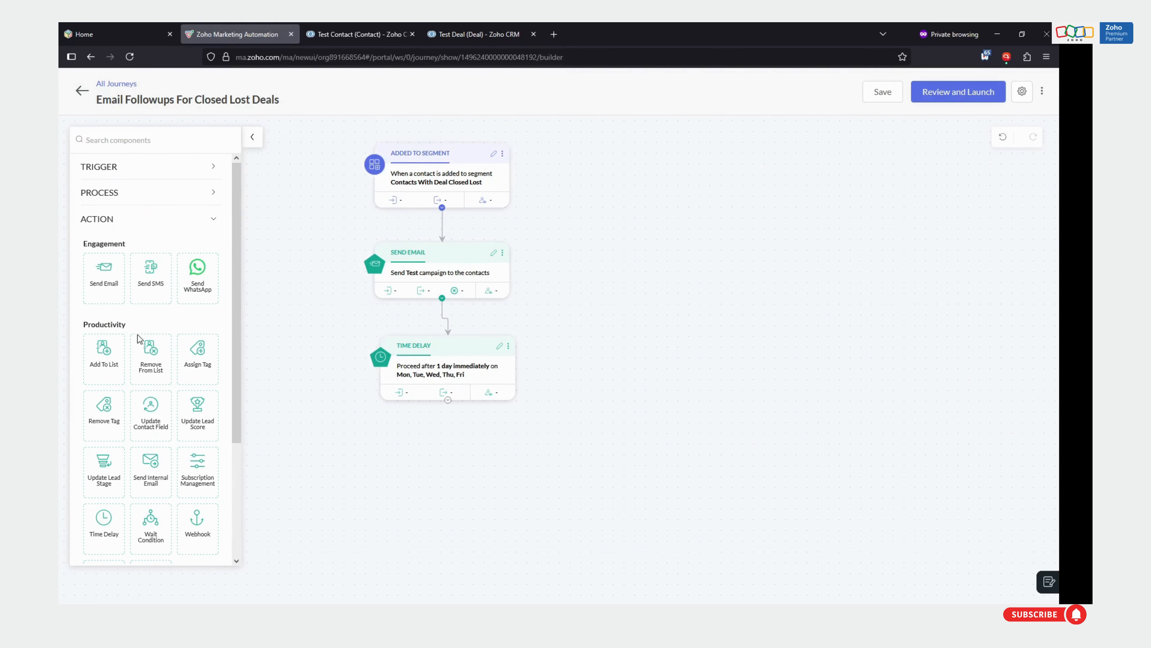
{"action": "left_click_drag", "start_coordinate": [115, 295], "coordinate": [467, 481]}
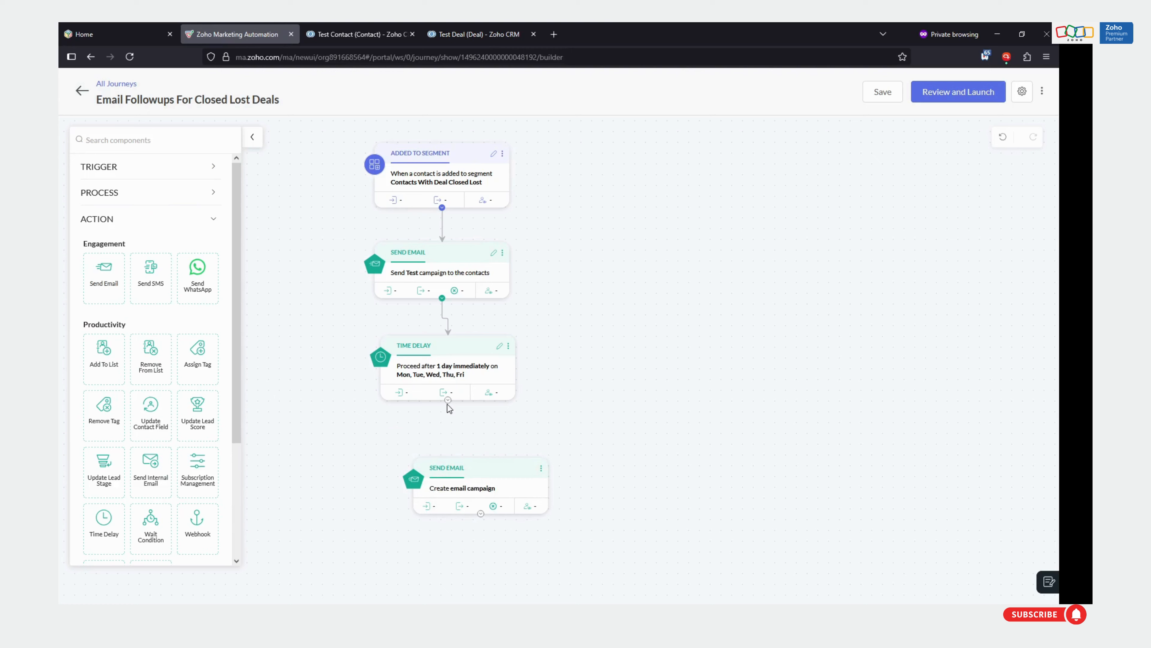
{"action": "left_click_drag", "start_coordinate": [448, 400], "coordinate": [481, 479]}
{"action": "mouse_move", "coordinate": [503, 470]}
{"action": "left_mouse_down"}
{"action": "mouse_move", "coordinate": [462, 460]}
{"action": "mouse_move", "coordinate": [483, 458]}
{"action": "left_mouse_up"}
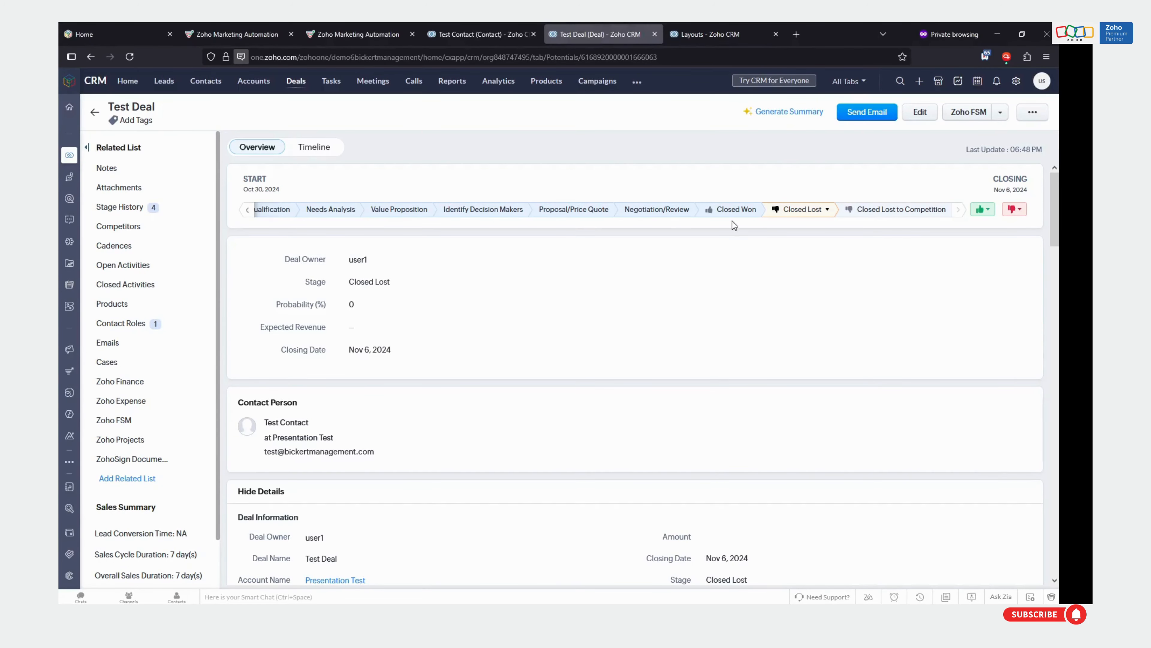
Enable the In Person Deal checkbox in the Test Deal record in Zoho CRM and save the field
{"action": "scroll", "coordinate": [650, 321], "scroll_direction": "down", "scroll_amount": 3}
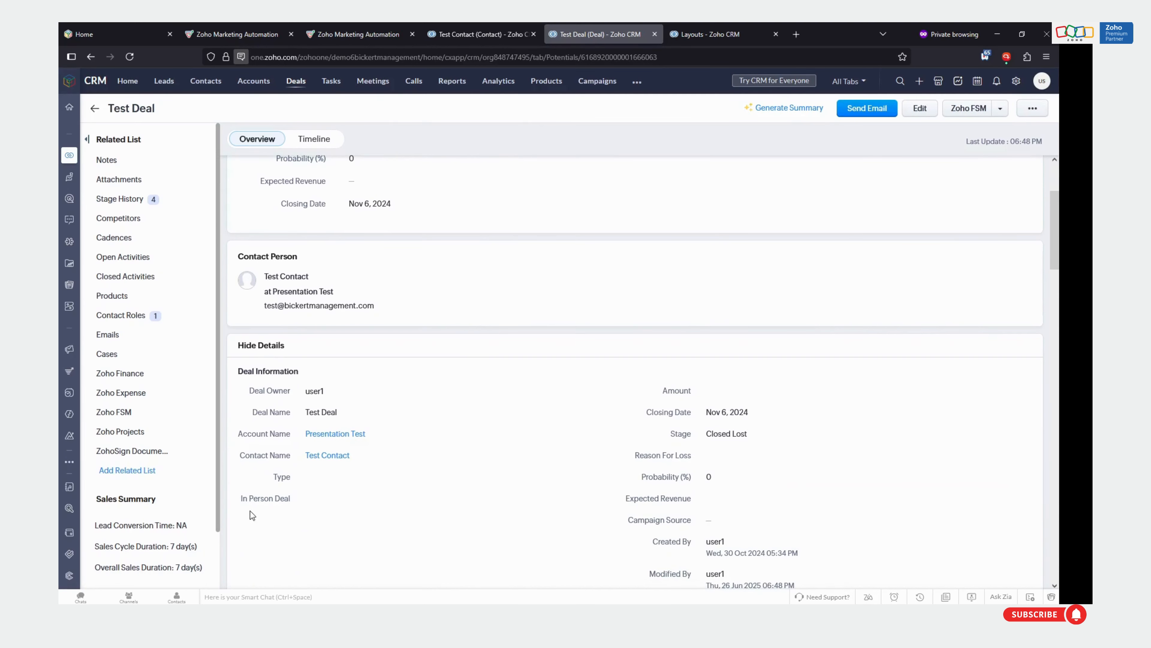
{"action": "left_click", "coordinate": [309, 497]}
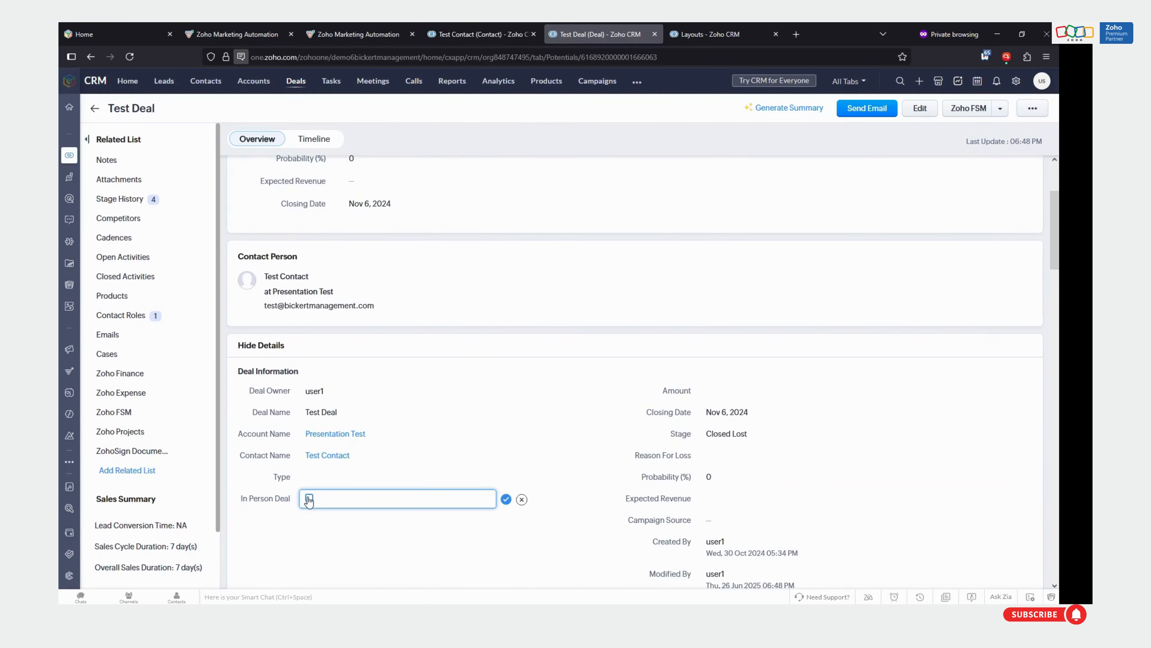
{"action": "left_click", "coordinate": [505, 499]}
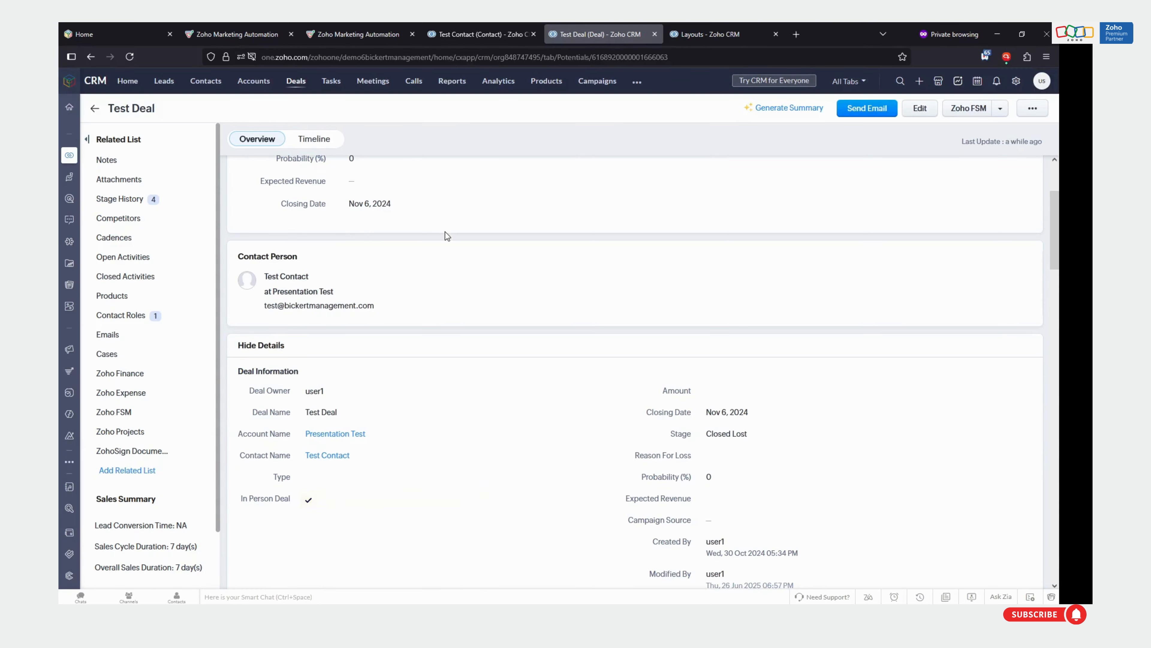
{"action": "scroll", "coordinate": [807, 249], "scroll_direction": "up", "scroll_amount": 3}
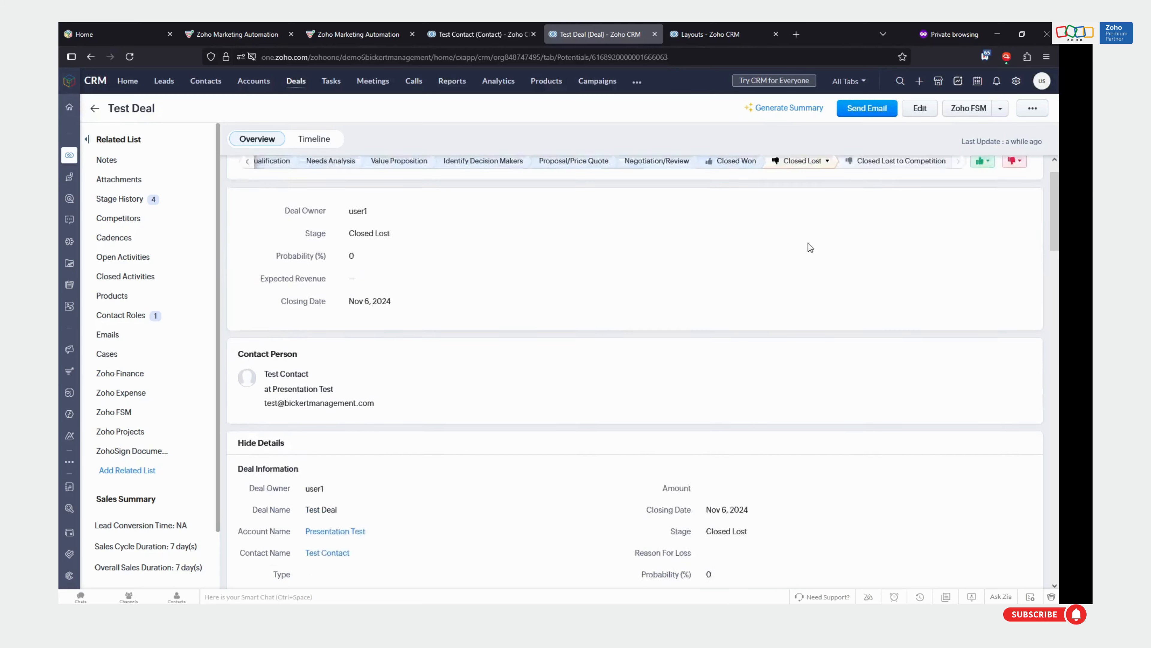
{"action": "scroll", "coordinate": [680, 272], "scroll_direction": "down", "scroll_amount": 3}
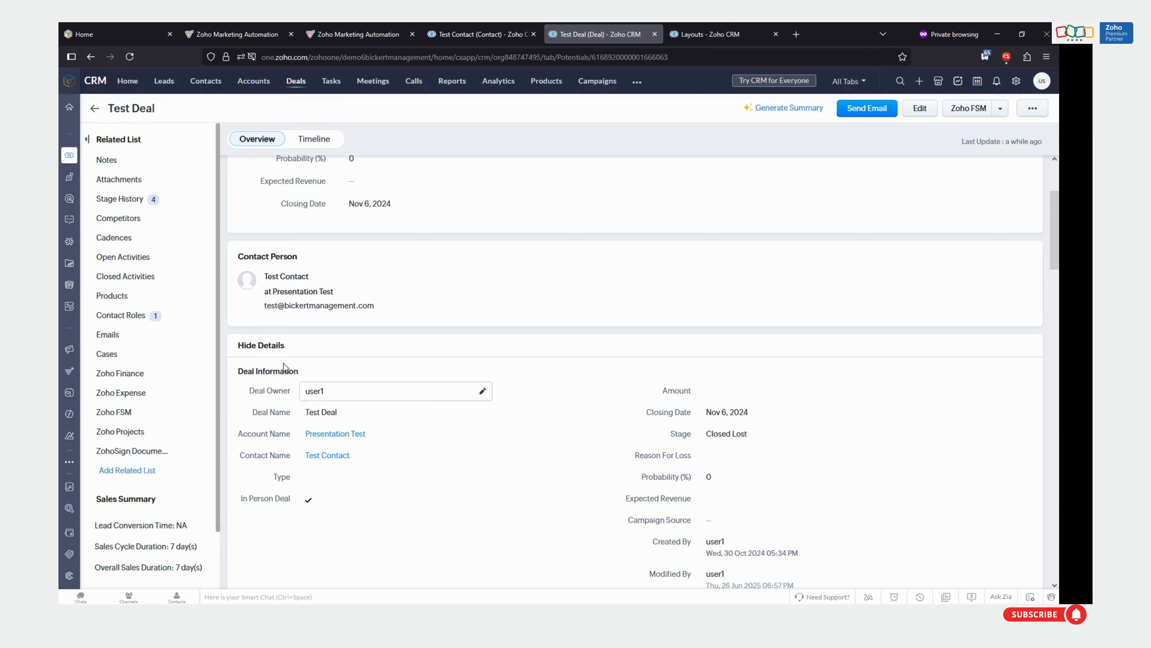
Switch to Zoho Marketing Automation and open the Deals field mapping of the Contacts sync in the Zoho CRM integration
{"action": "left_click", "coordinate": [366, 25]}
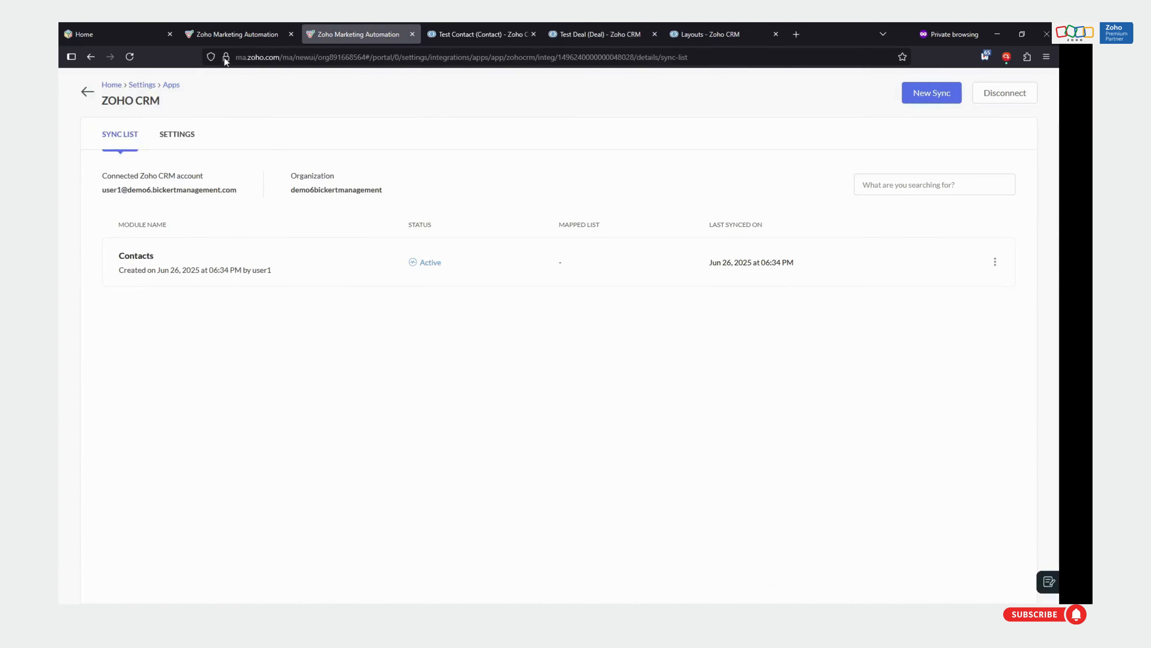
{"action": "left_click", "coordinate": [103, 85]}
{"action": "left_click", "coordinate": [995, 80]}
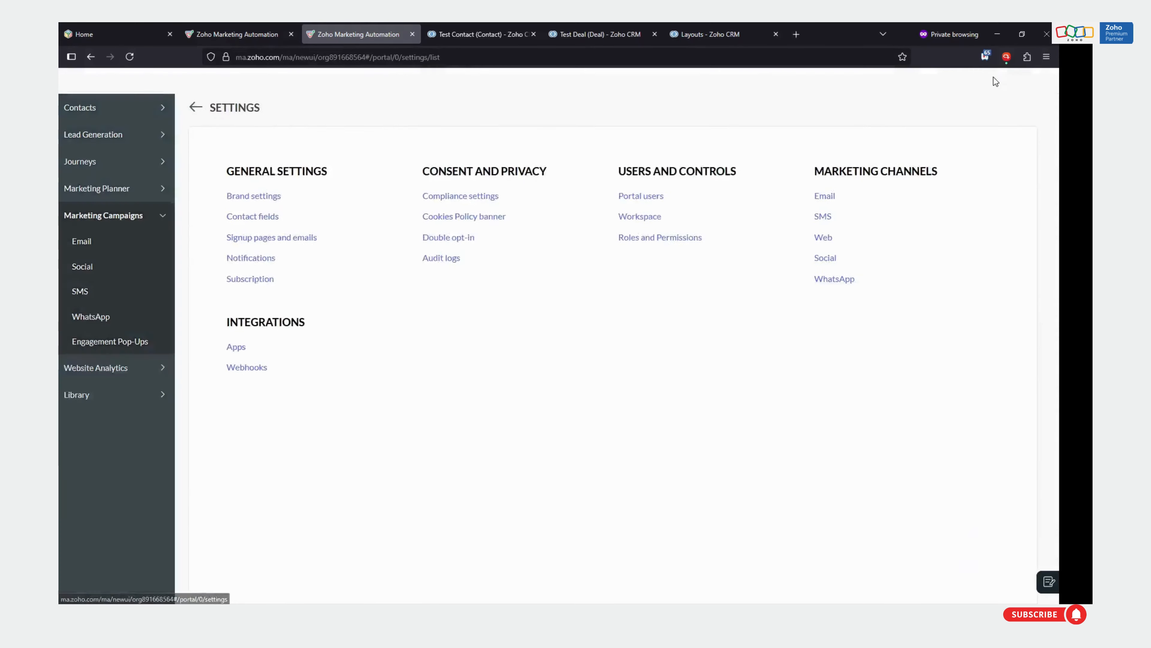
{"action": "left_click", "coordinate": [122, 328]}
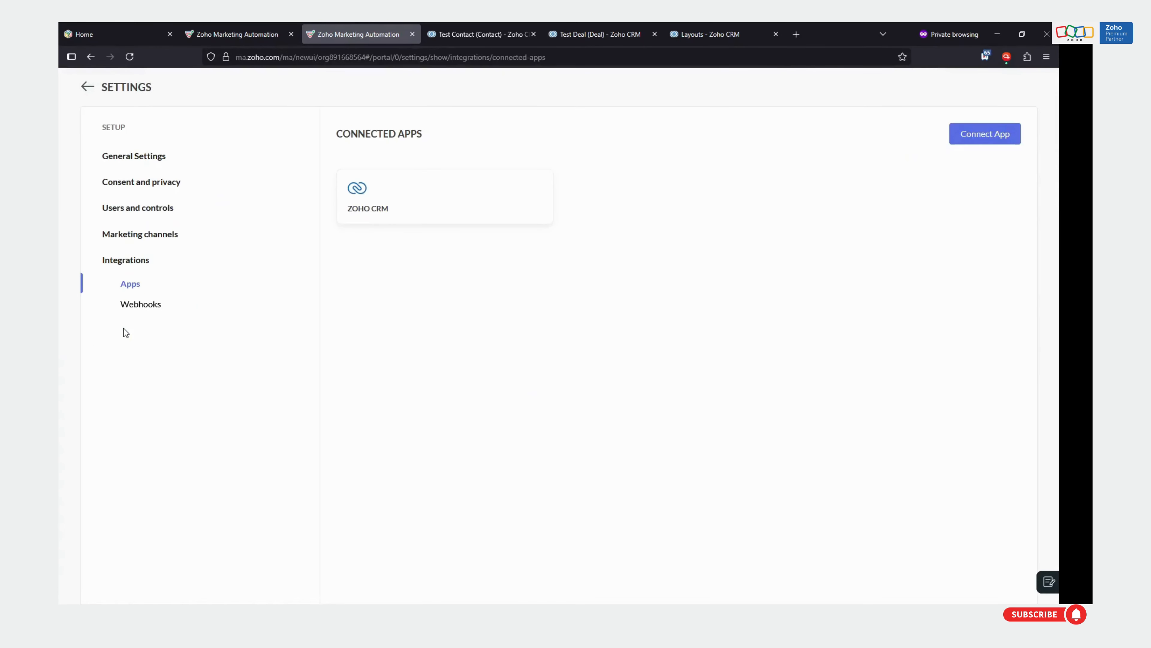
{"action": "left_click", "coordinate": [431, 186]}
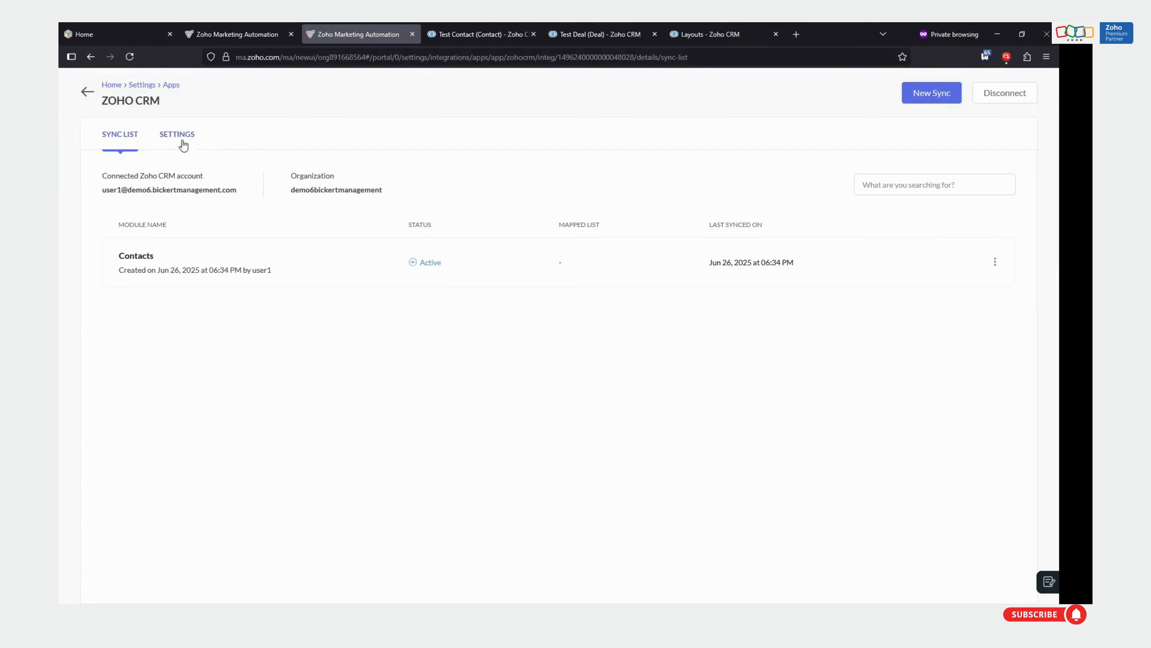
{"action": "left_click", "coordinate": [142, 257]}
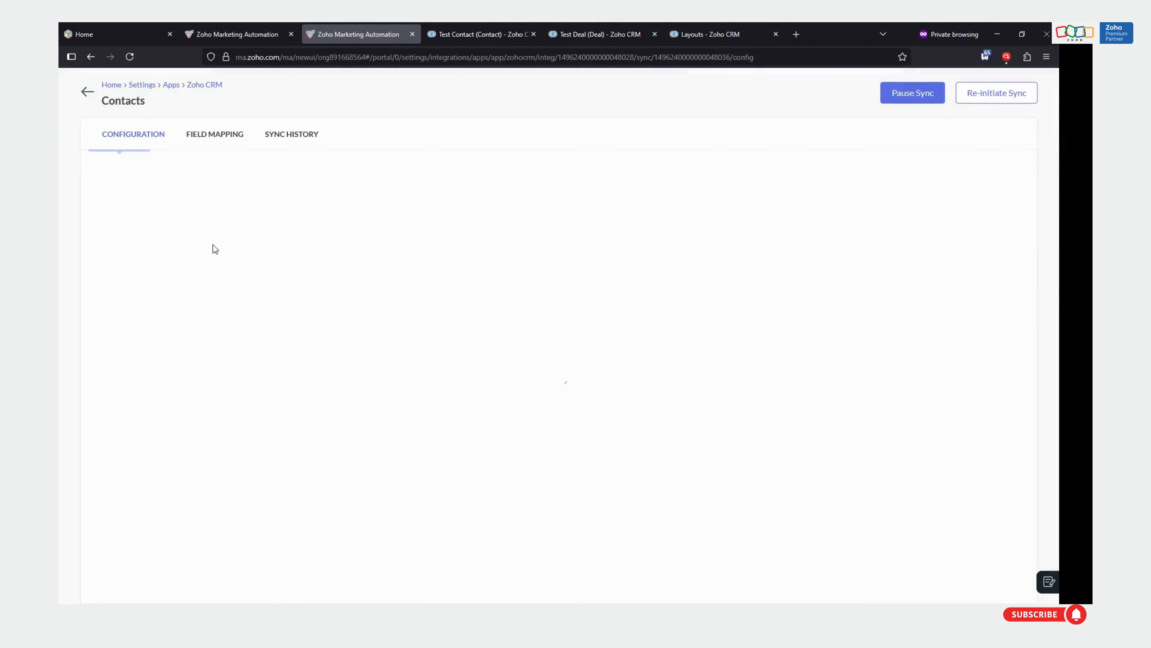
{"action": "left_click", "coordinate": [216, 144]}
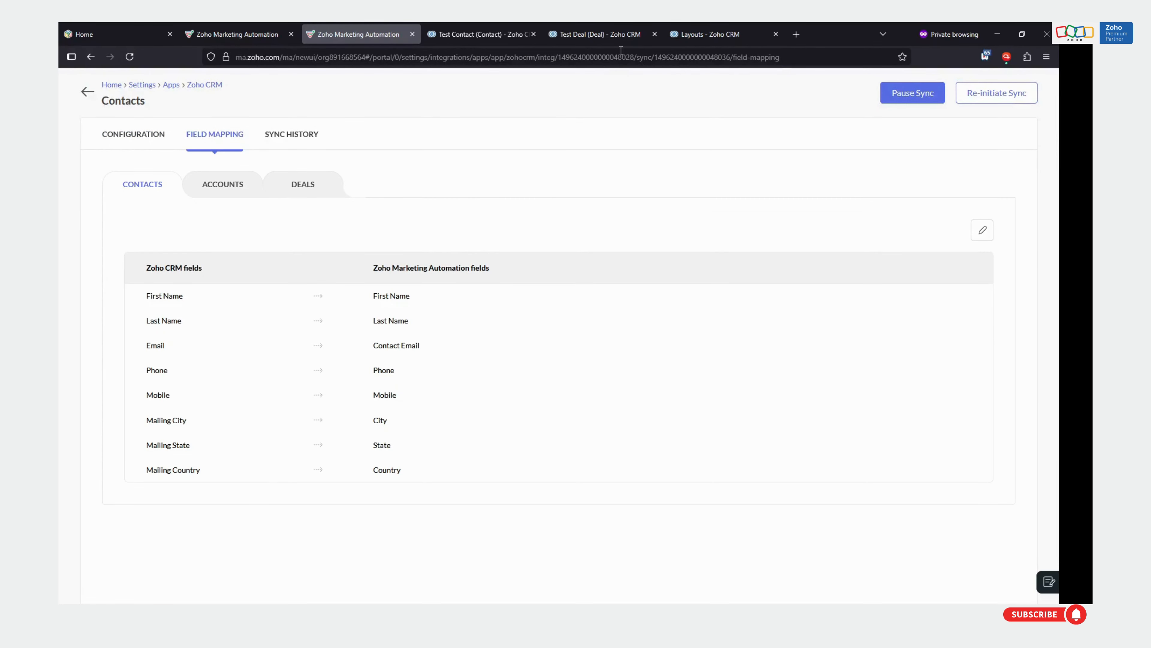
{"action": "left_click", "coordinate": [616, 35]}
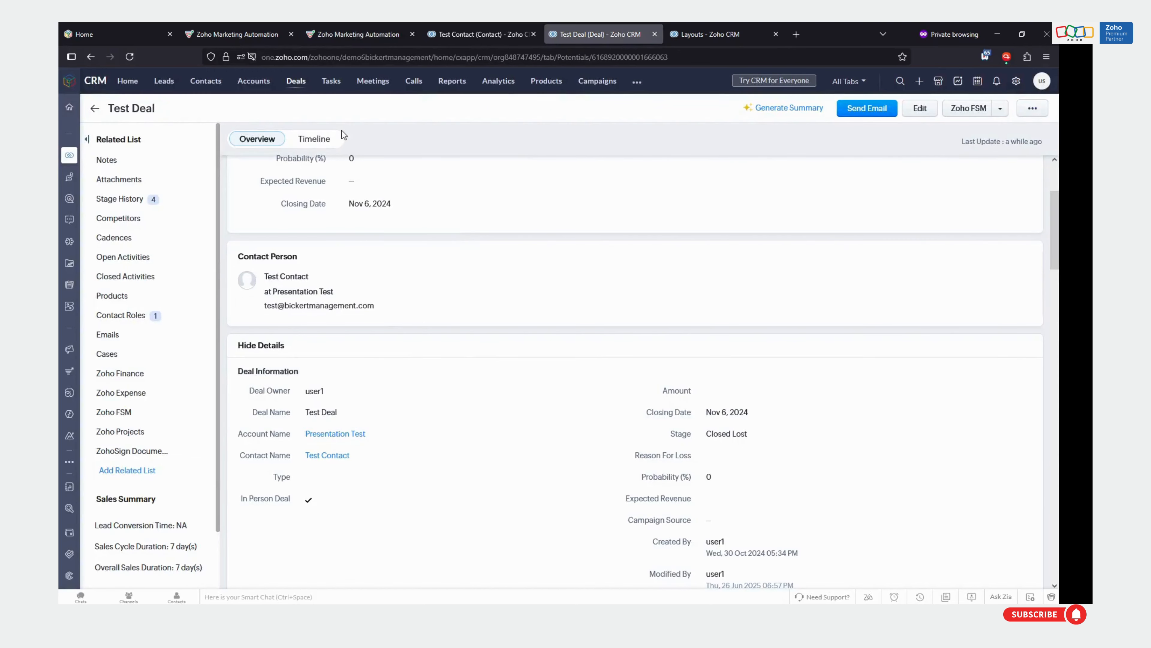
{"action": "left_click", "coordinate": [352, 33]}
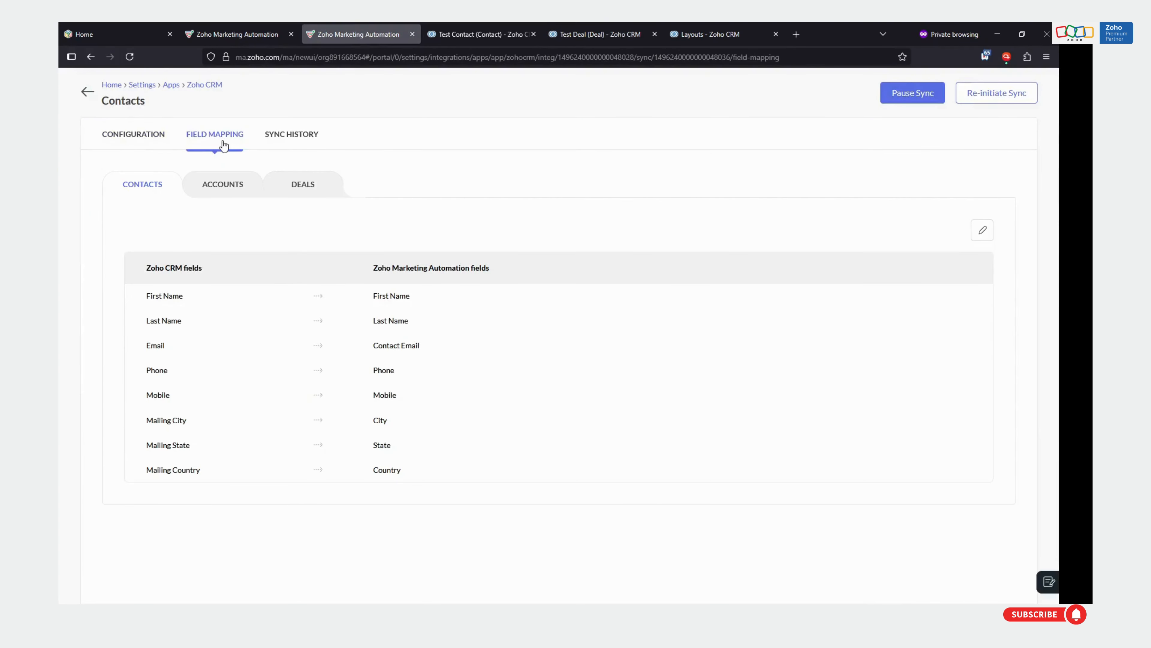
{"action": "left_click", "coordinate": [300, 186]}
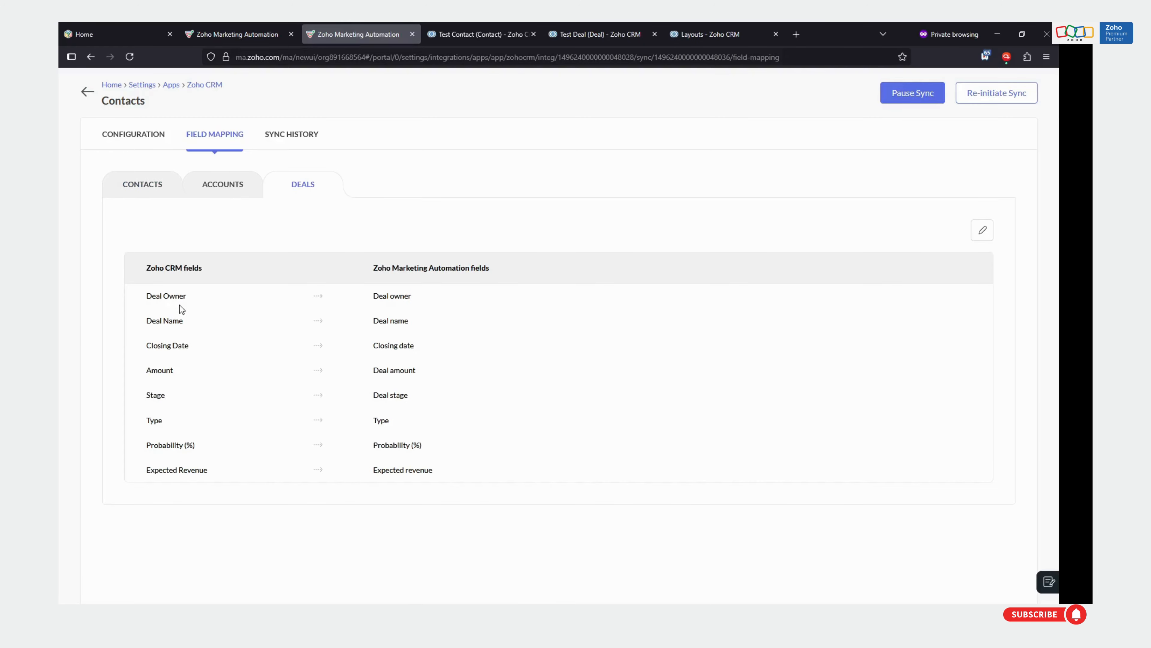
Edit the Deals field mapping and add a row for the CRM field In Person Deal
{"action": "left_click_drag", "start_coordinate": [141, 307], "coordinate": [213, 467]}
{"action": "left_click", "coordinate": [233, 472]}
{"action": "left_click", "coordinate": [983, 230]}
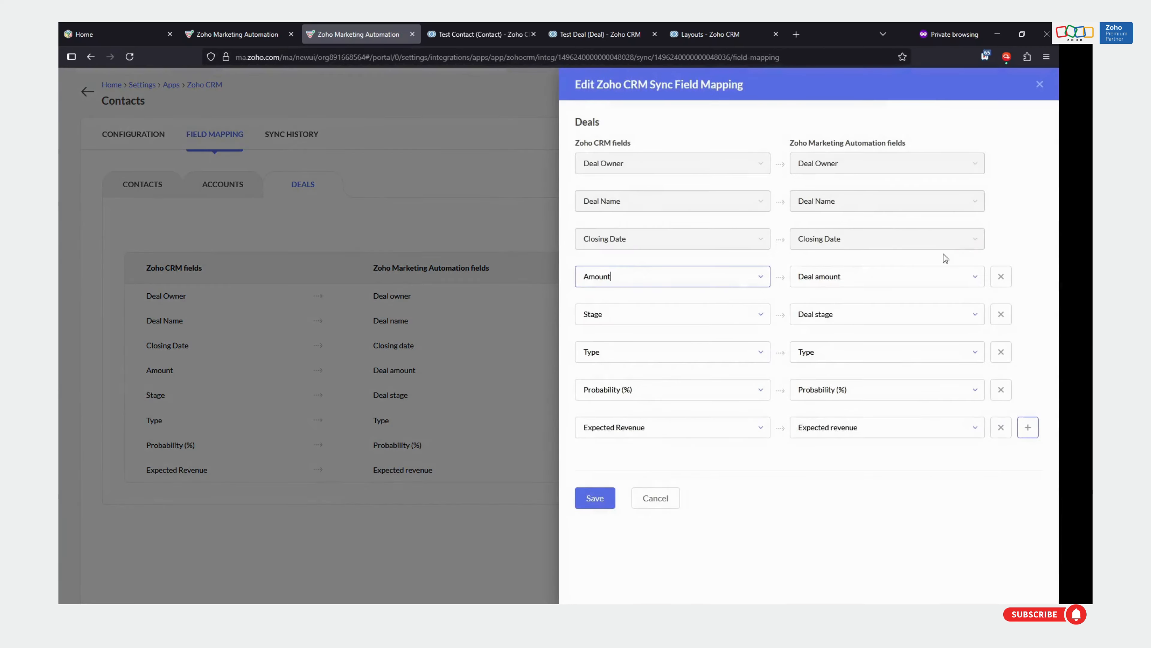
{"action": "left_click", "coordinate": [1027, 427]}
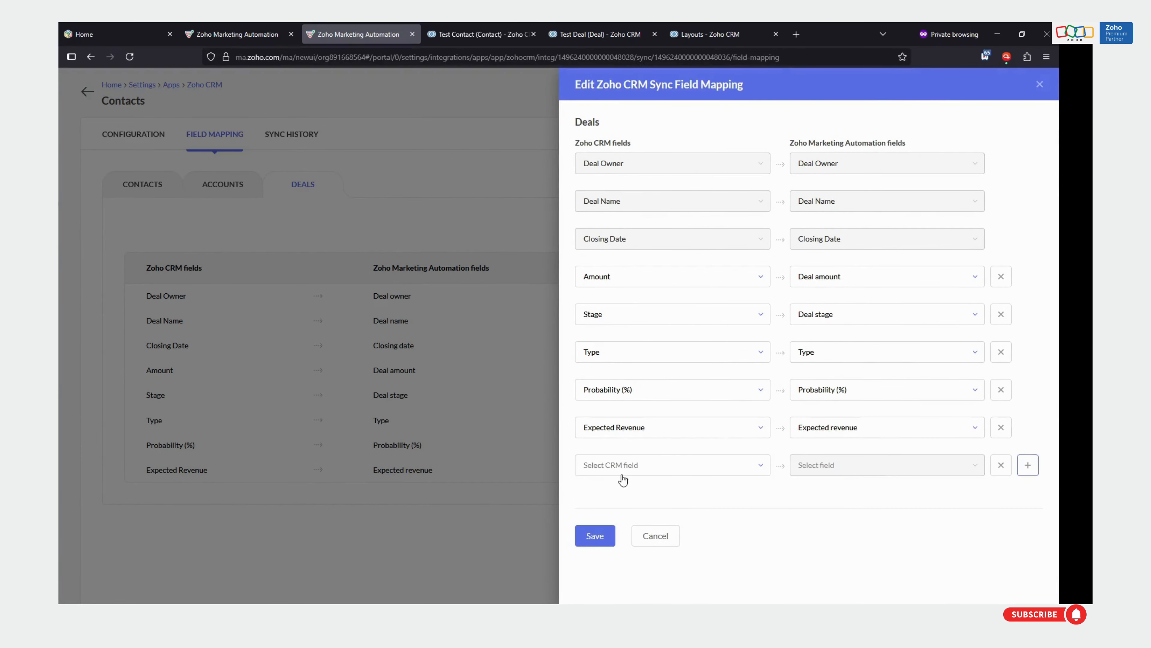
{"action": "left_click", "coordinate": [594, 474]}
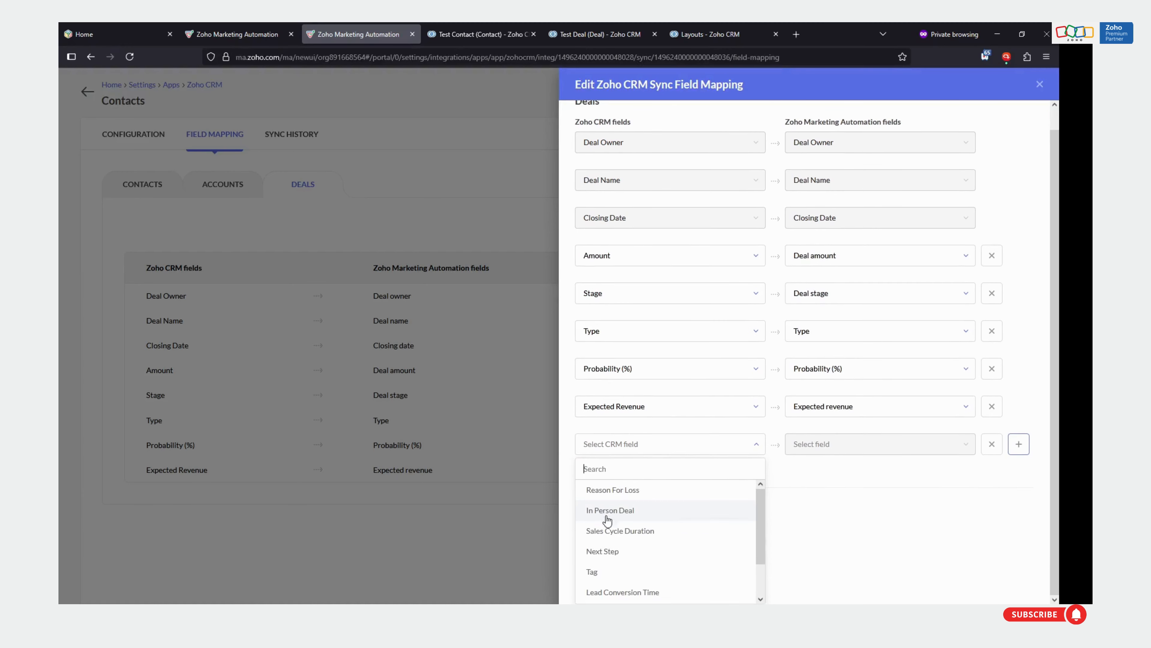
{"action": "left_click", "coordinate": [625, 512]}
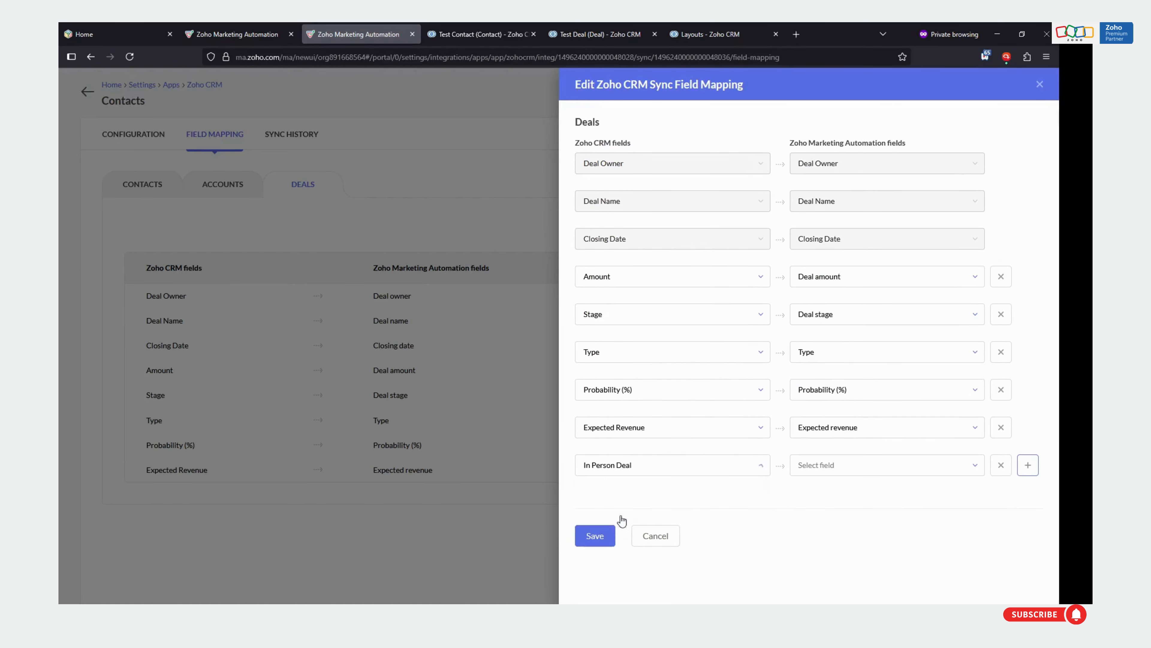
Map the CRM field to a new Marketing Automation field named "In Person Deal" and save the field mapping
{"action": "left_click", "coordinate": [849, 472]}
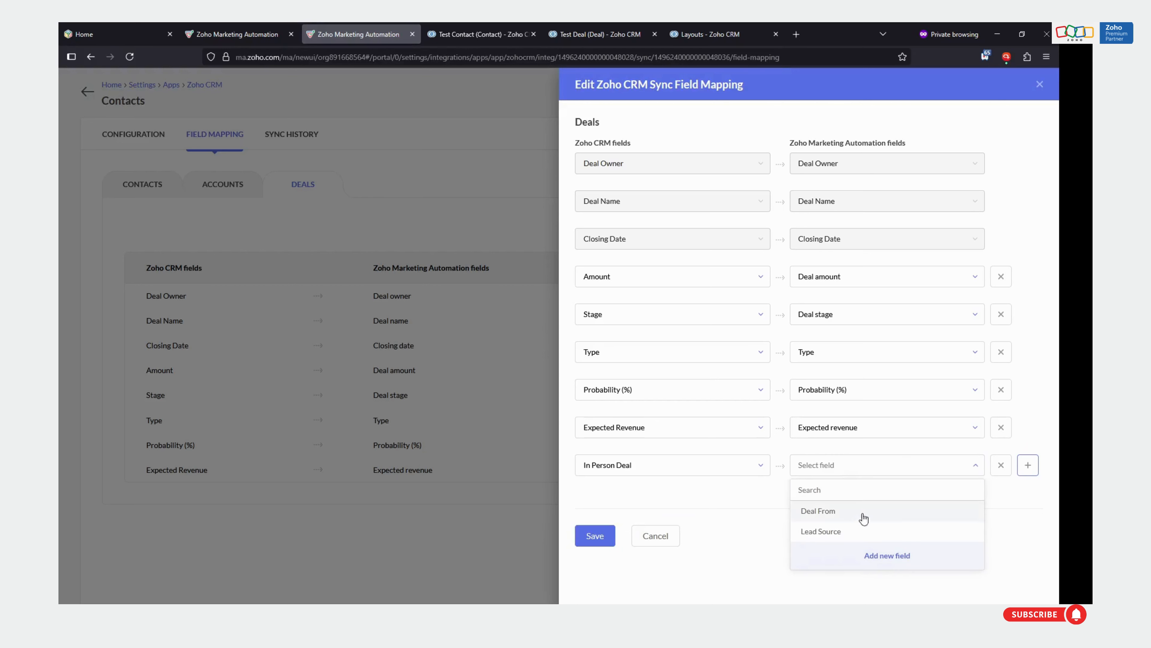
{"action": "left_click", "coordinate": [891, 561]}
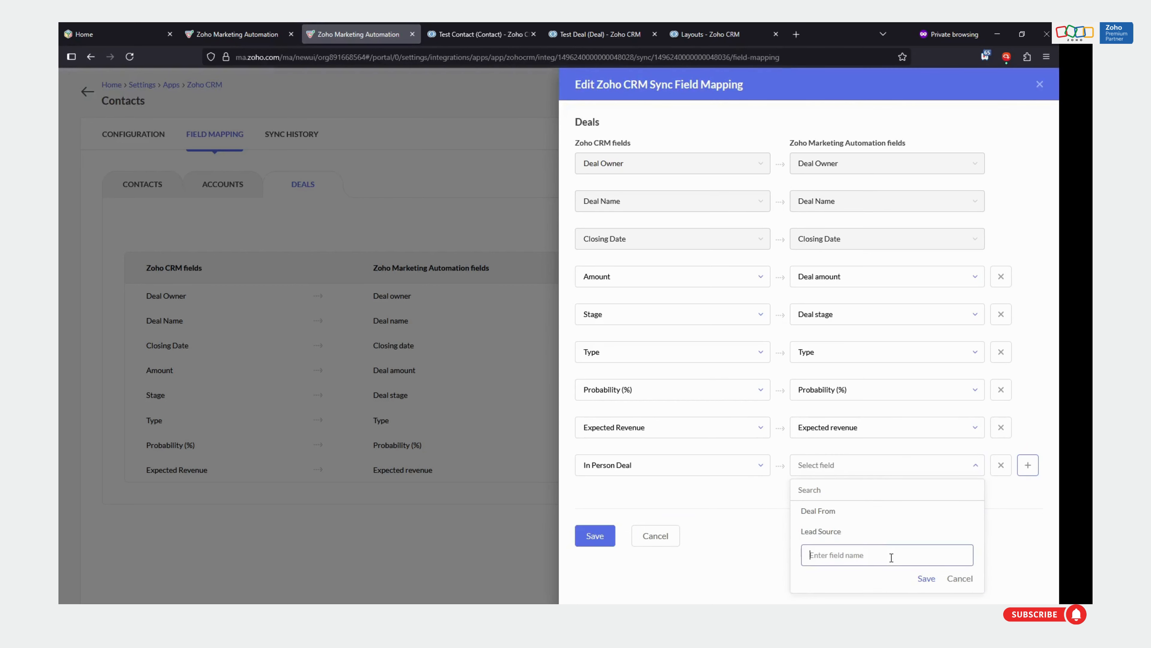
{"action": "type", "text": "In Person Deal"}
{"action": "left_click", "coordinate": [925, 579]}
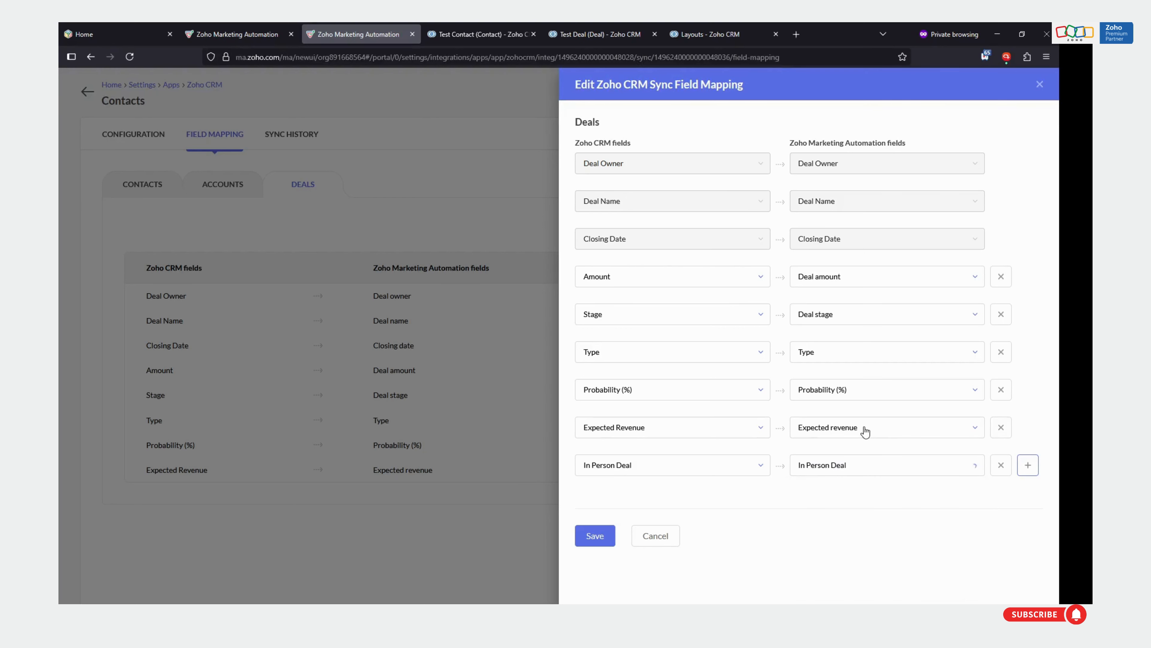
{"action": "left_click_drag", "start_coordinate": [907, 146], "coordinate": [816, 137]}
{"action": "left_click", "coordinate": [816, 137]}
{"action": "left_click_drag", "start_coordinate": [644, 146], "coordinate": [587, 143]}
{"action": "left_click", "coordinate": [587, 143]}
{"action": "left_click", "coordinate": [597, 536]}
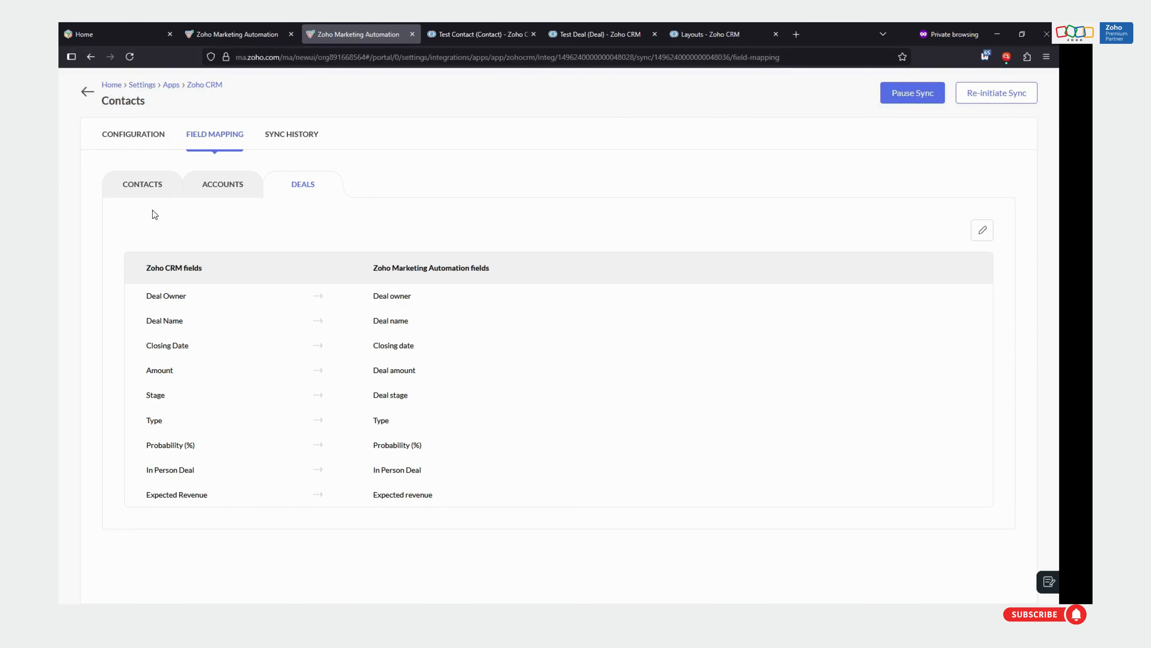
{"action": "left_click_drag", "start_coordinate": [139, 468], "coordinate": [219, 472]}
{"action": "left_click", "coordinate": [219, 472]}
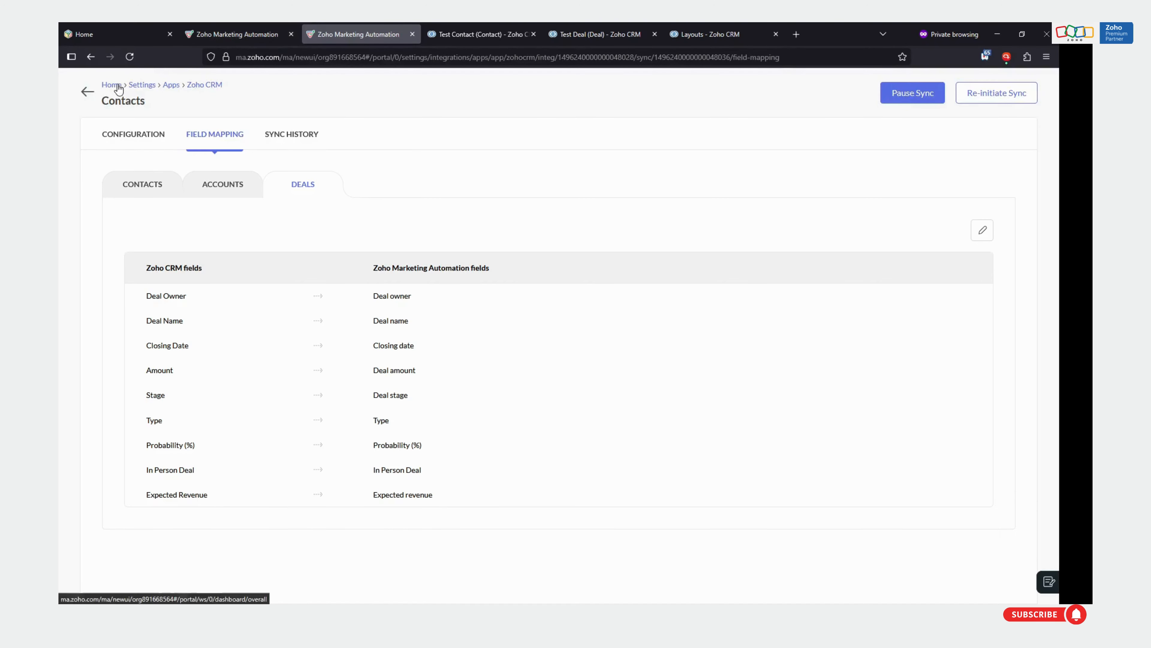
Start a new contact segment in Zoho Marketing Automation and name it "In Person Deals Closed Lost"
{"action": "left_click", "coordinate": [224, 33]}
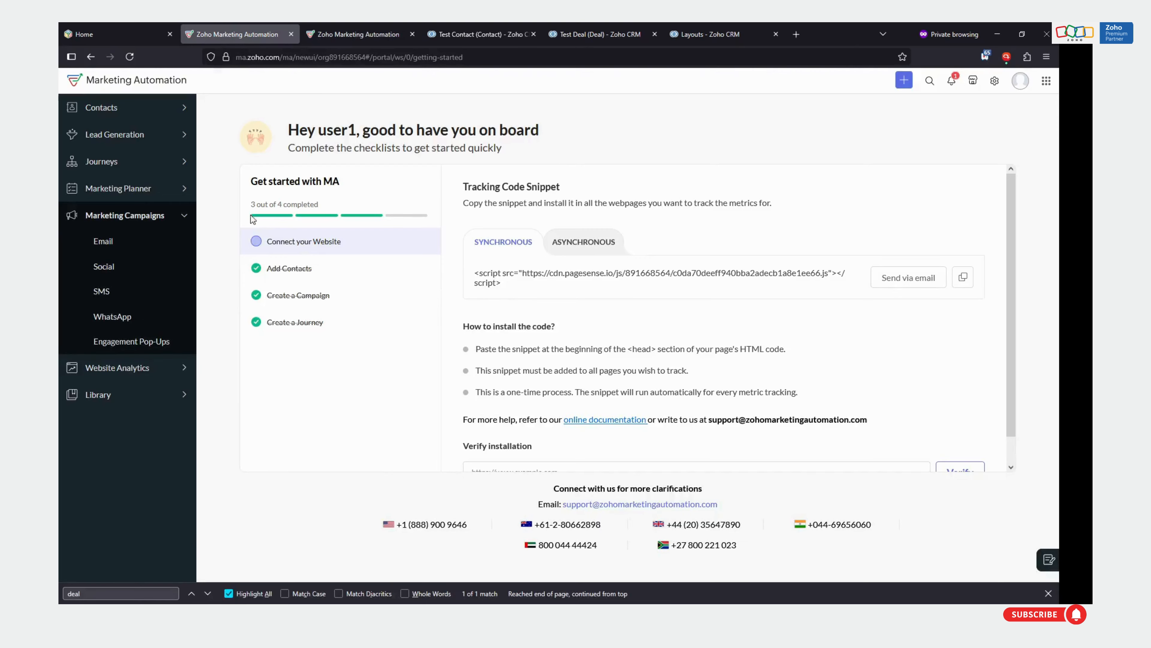
{"action": "left_click", "coordinate": [113, 164]}
{"action": "left_click", "coordinate": [121, 136]}
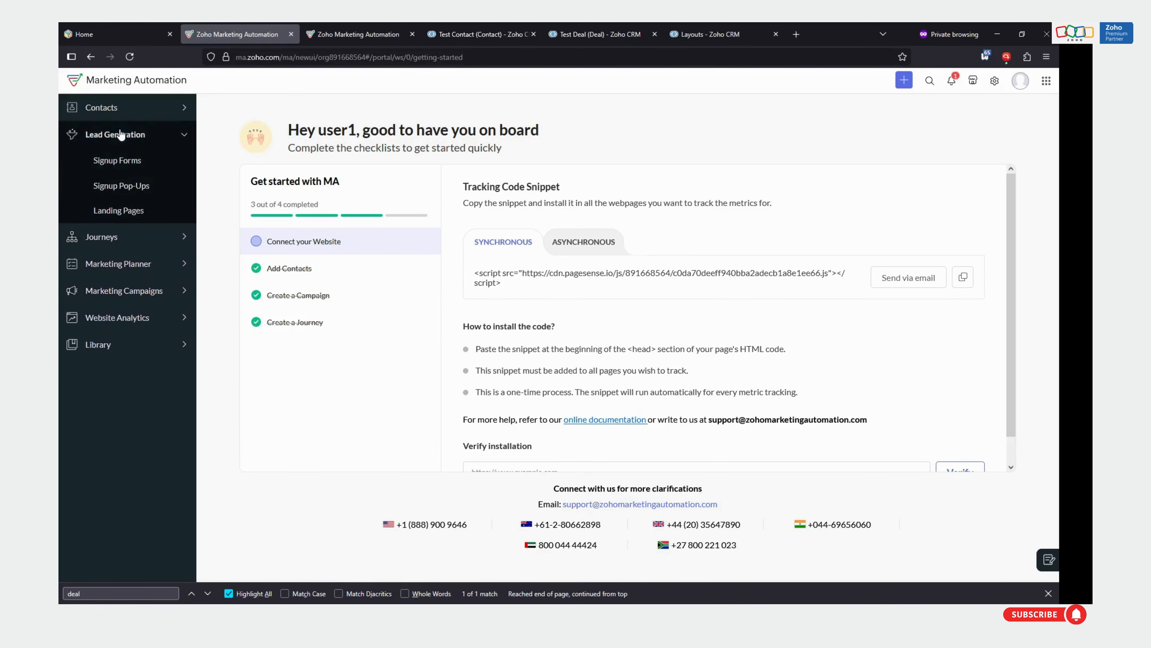
{"action": "left_click", "coordinate": [118, 108]}
{"action": "left_click", "coordinate": [106, 210]}
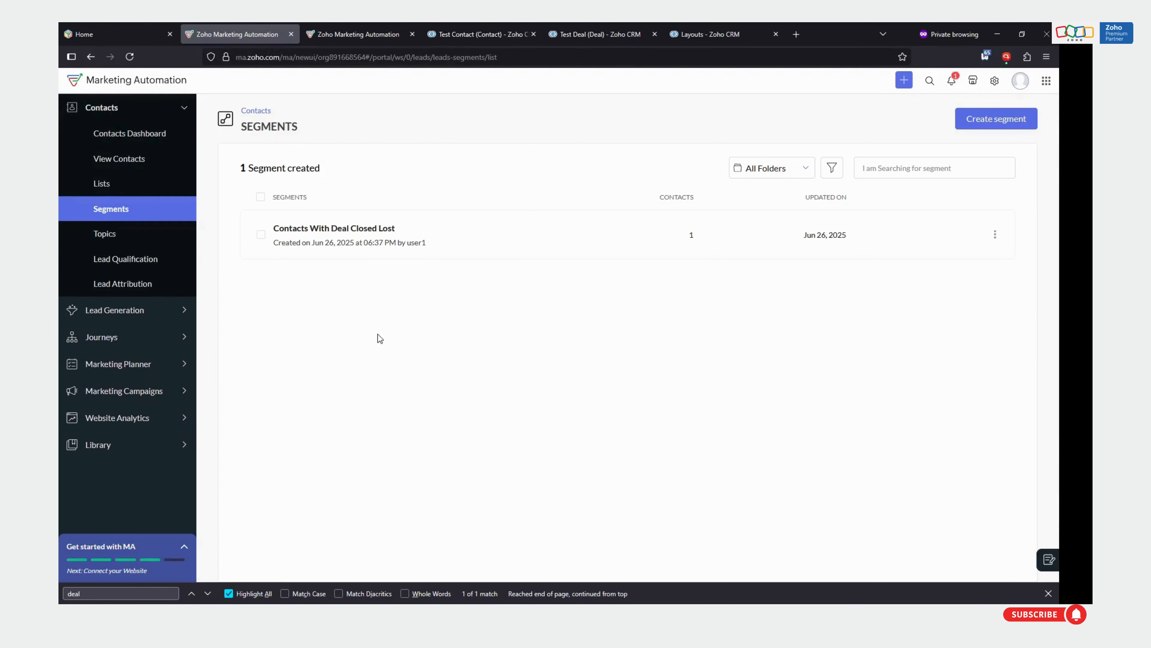
{"action": "left_click", "coordinate": [982, 130]}
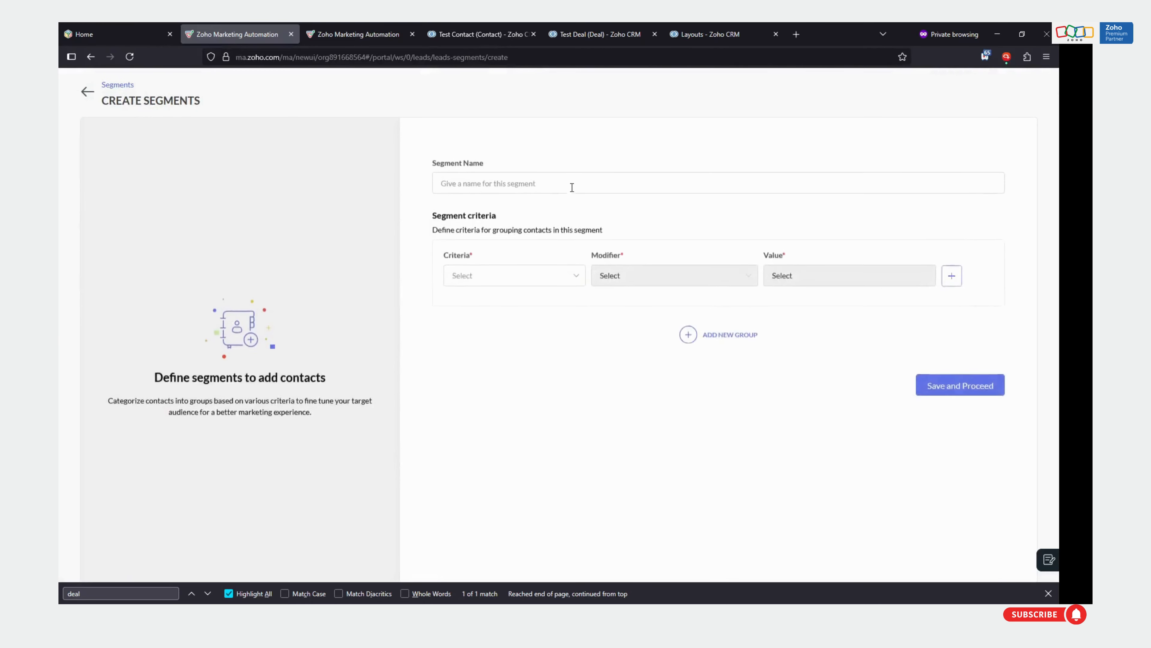
{"action": "left_click", "coordinate": [571, 181]}
{"action": "type", "text": "In Perso"}
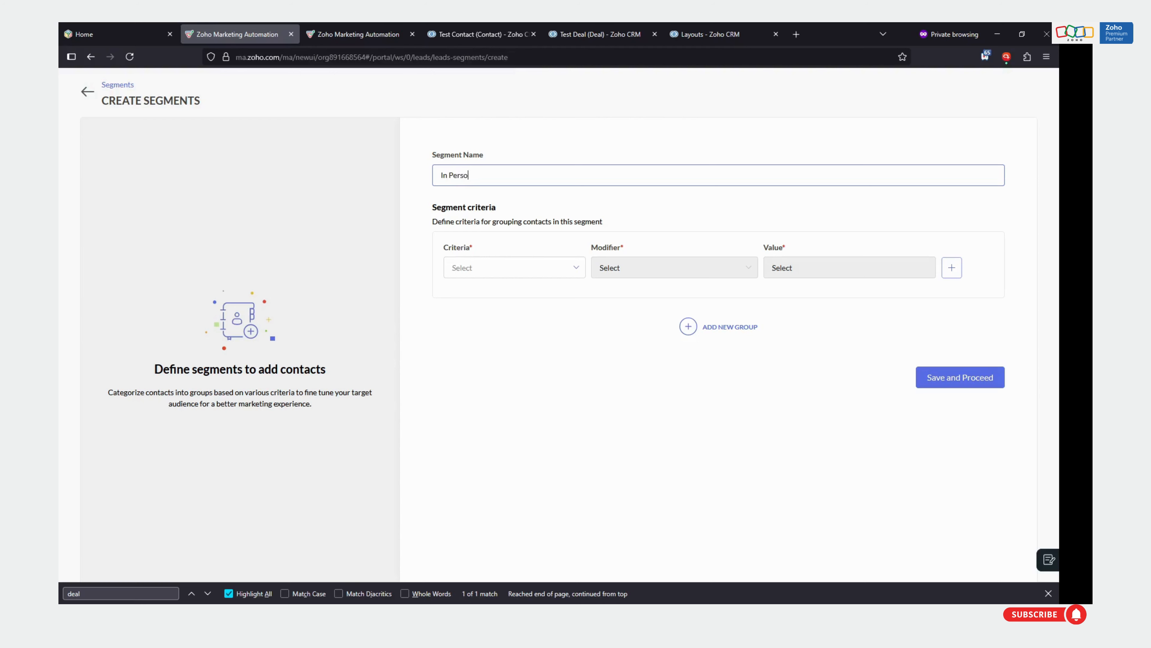
{"action": "type", "text": "n Deals Closed Lost"}
Set the first segment criterion to Deal stage is Closed Lost
{"action": "left_click", "coordinate": [501, 274]}
{"action": "type", "text": "de"}
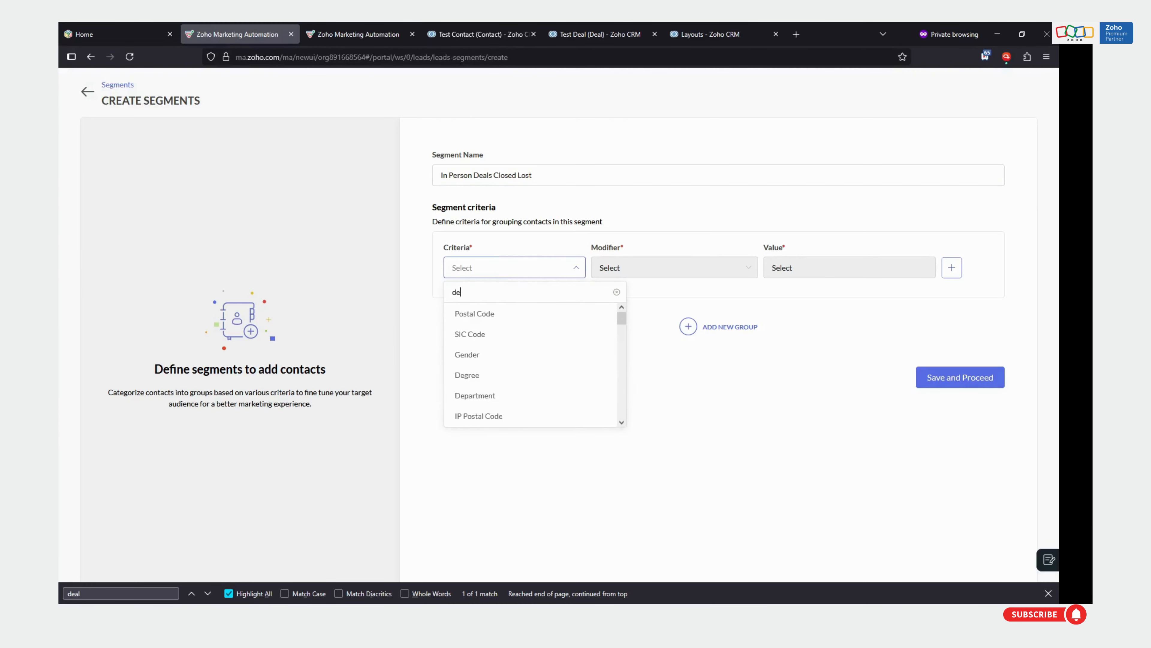
{"action": "type", "text": "a"}
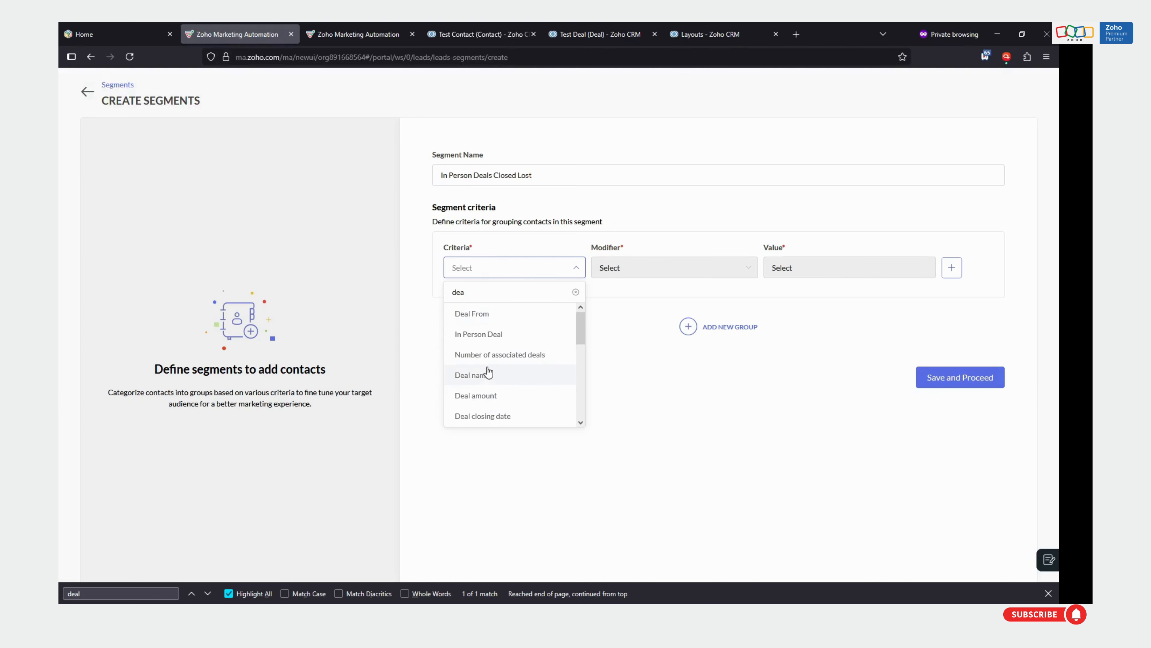
{"action": "type", "text": "l st"}
{"action": "left_click", "coordinate": [493, 315]}
{"action": "left_click", "coordinate": [638, 268]}
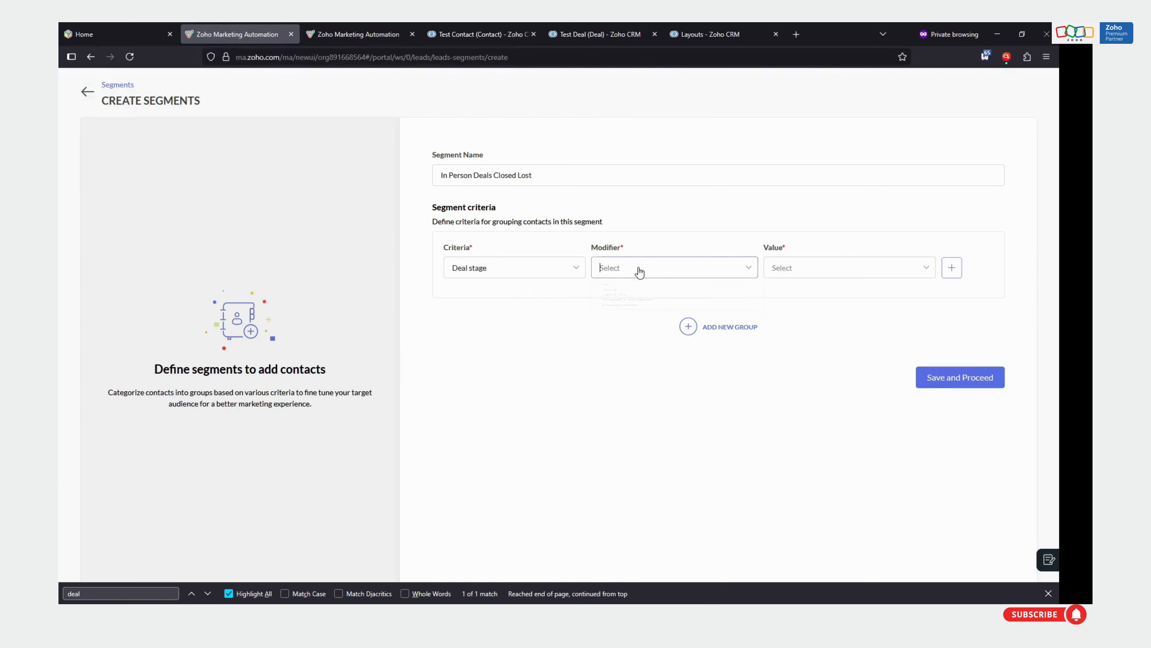
{"action": "left_click", "coordinate": [621, 302]}
{"action": "left_click", "coordinate": [823, 272]}
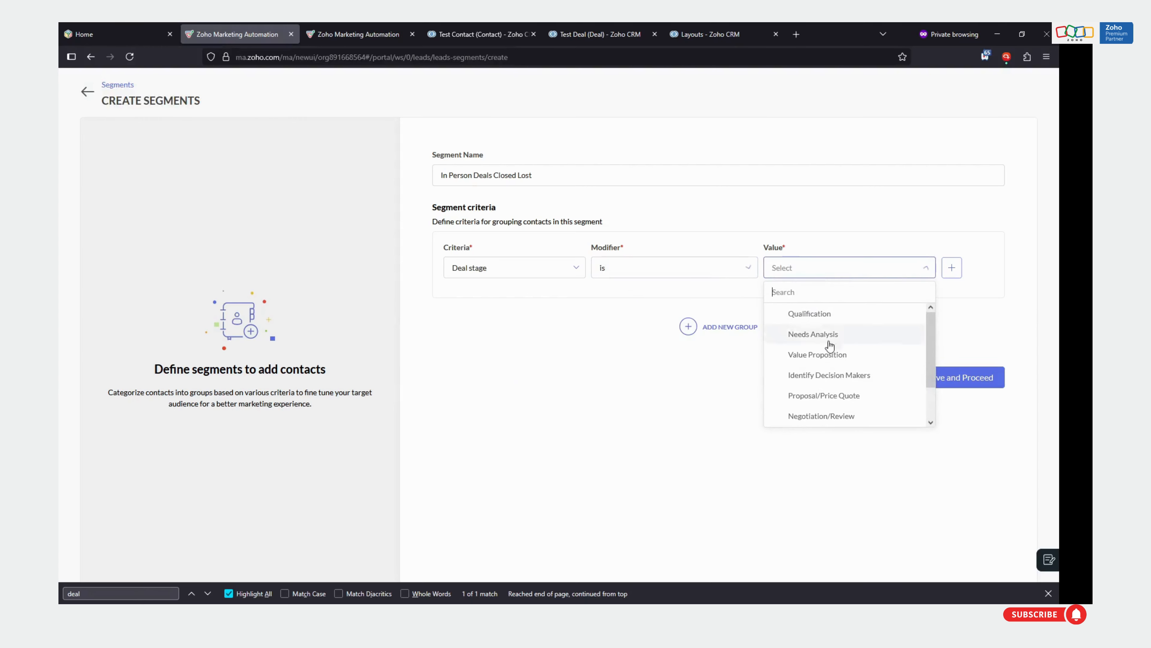
{"action": "scroll", "coordinate": [843, 386], "scroll_direction": "down", "scroll_amount": 1}
{"action": "left_click", "coordinate": [825, 418]}
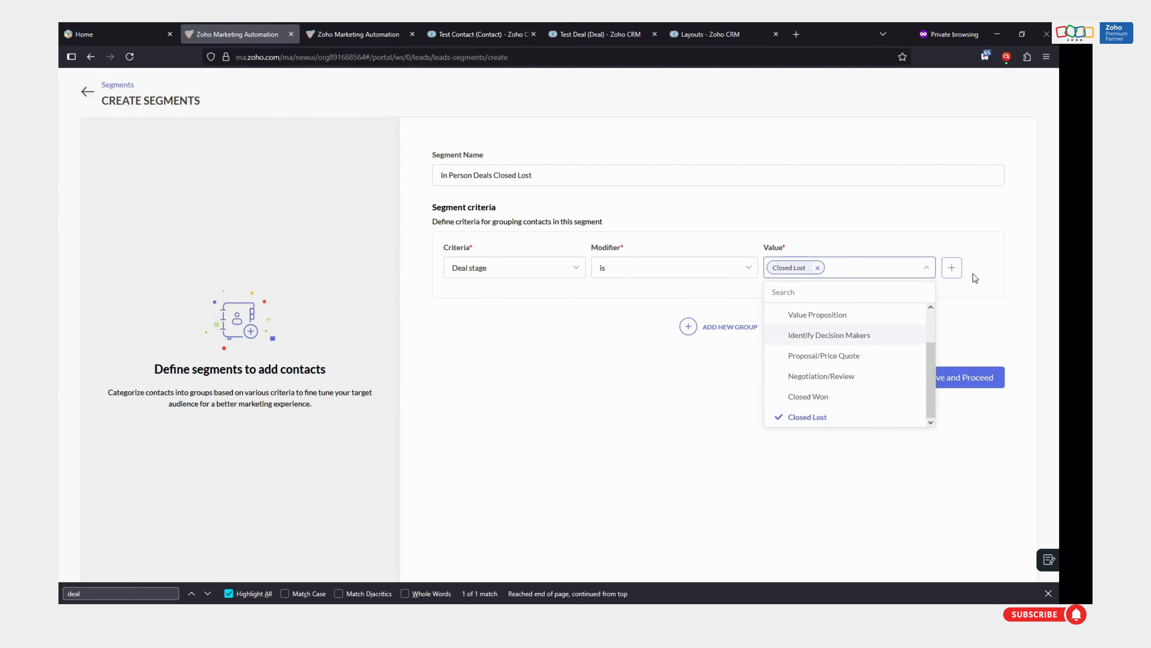
Add a second segment criterion joined with And, requiring In Person Deal is true
{"action": "left_click", "coordinate": [954, 268]}
{"action": "left_click", "coordinate": [501, 359]}
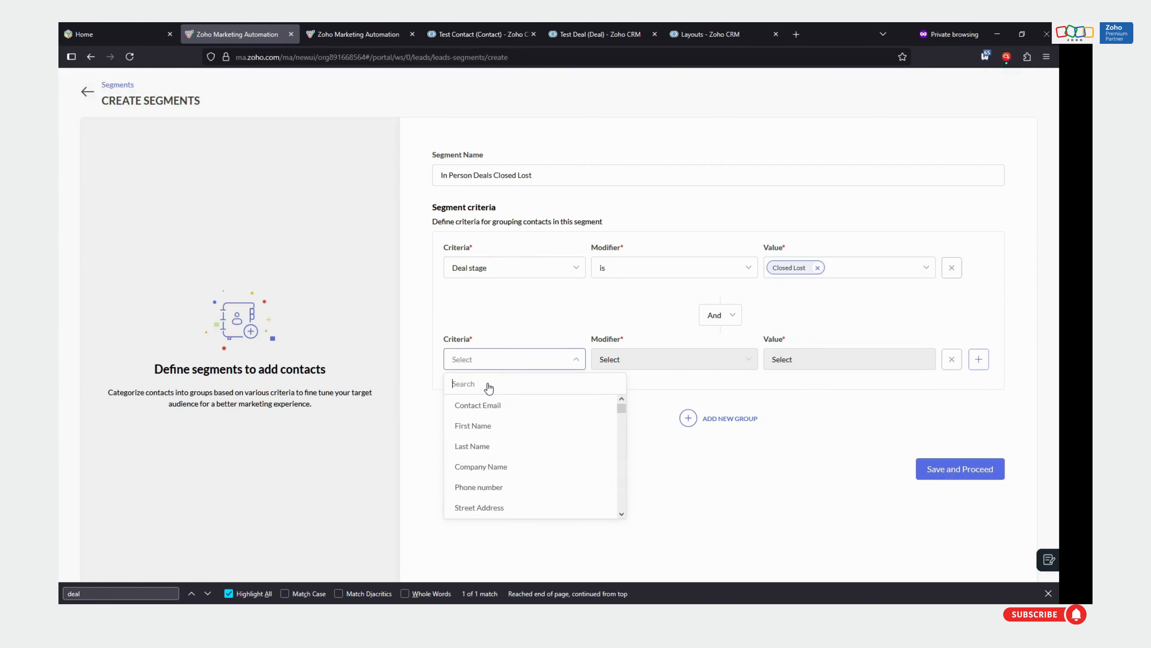
{"action": "type", "text": "in"}
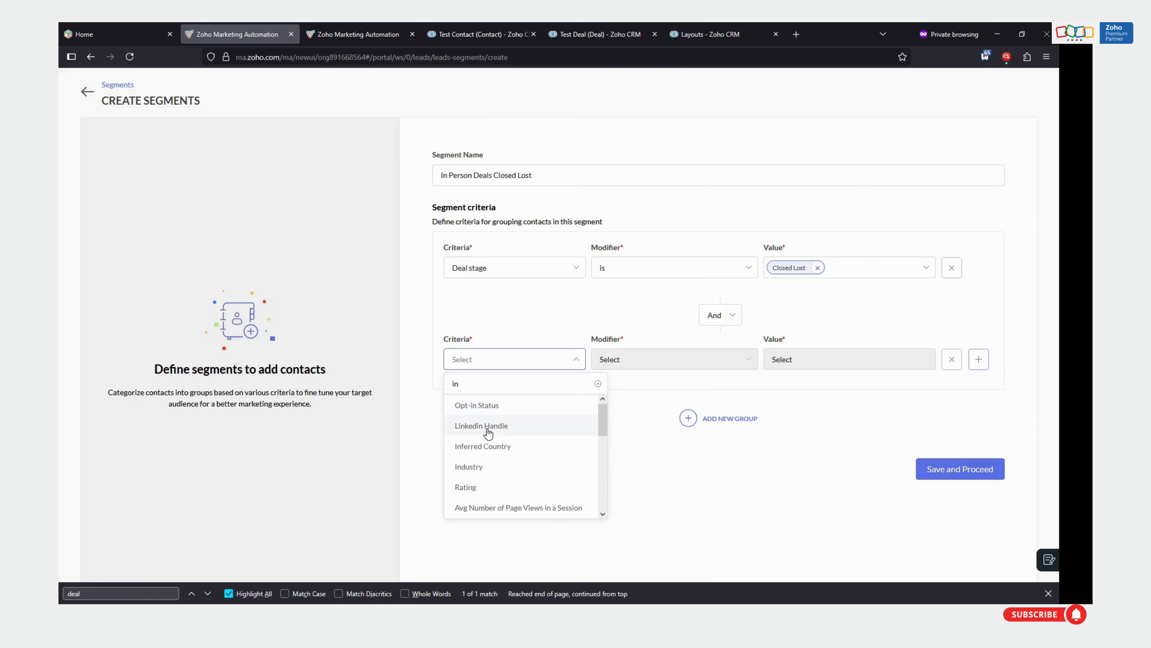
{"action": "type", "text": " pers"}
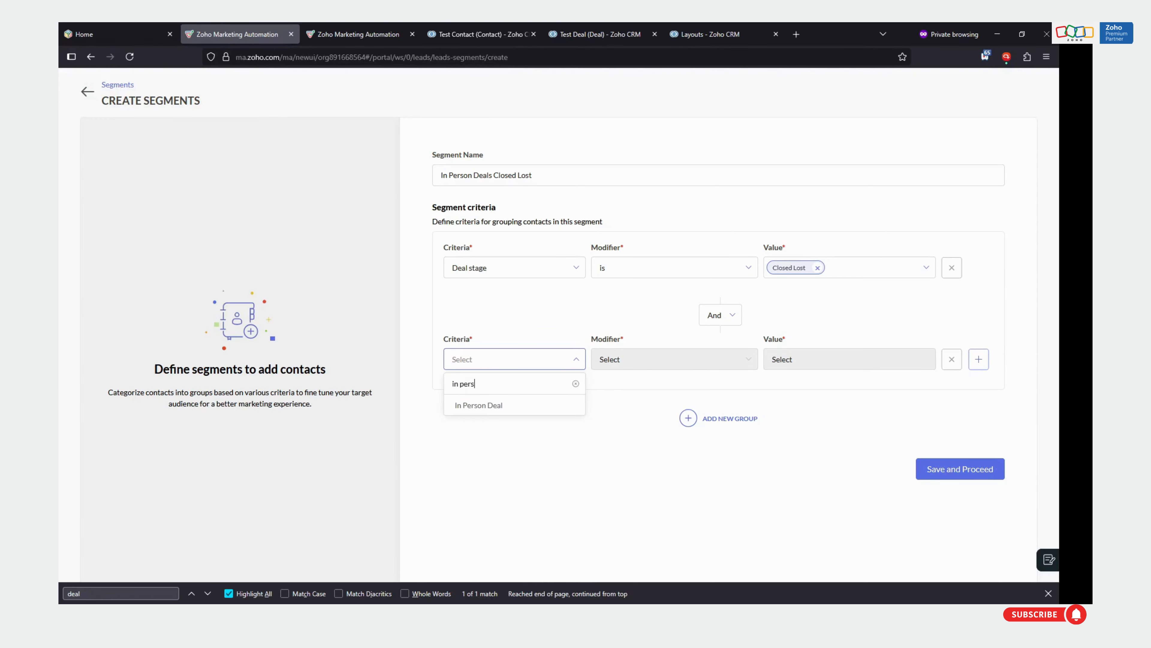
{"action": "left_click", "coordinate": [498, 405]}
{"action": "left_click", "coordinate": [680, 359]}
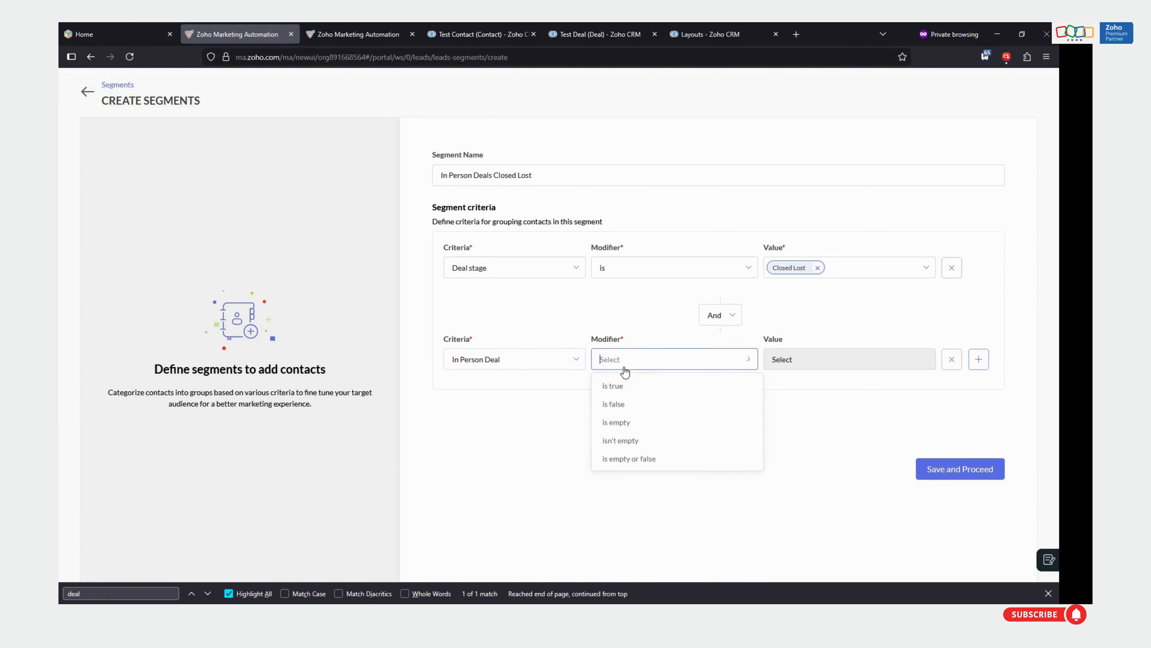
{"action": "left_click", "coordinate": [644, 391]}
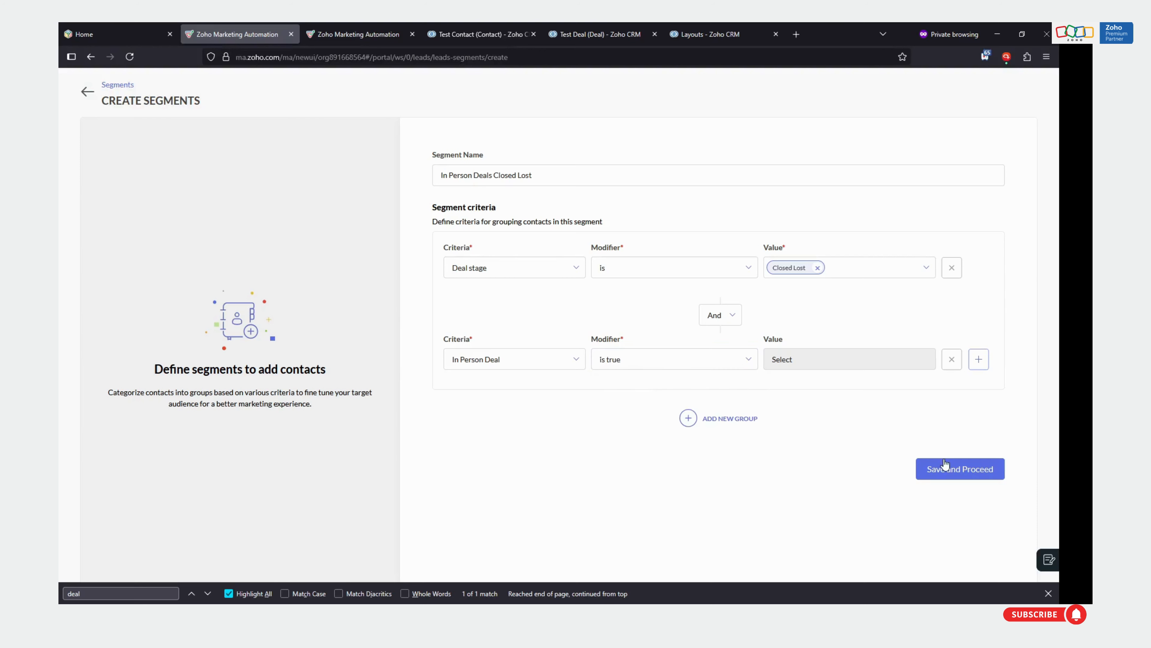
Save the In Person Deals Closed Lost segment and return to the segments list
{"action": "left_click", "coordinate": [945, 471]}
{"action": "left_click", "coordinate": [1049, 593]}
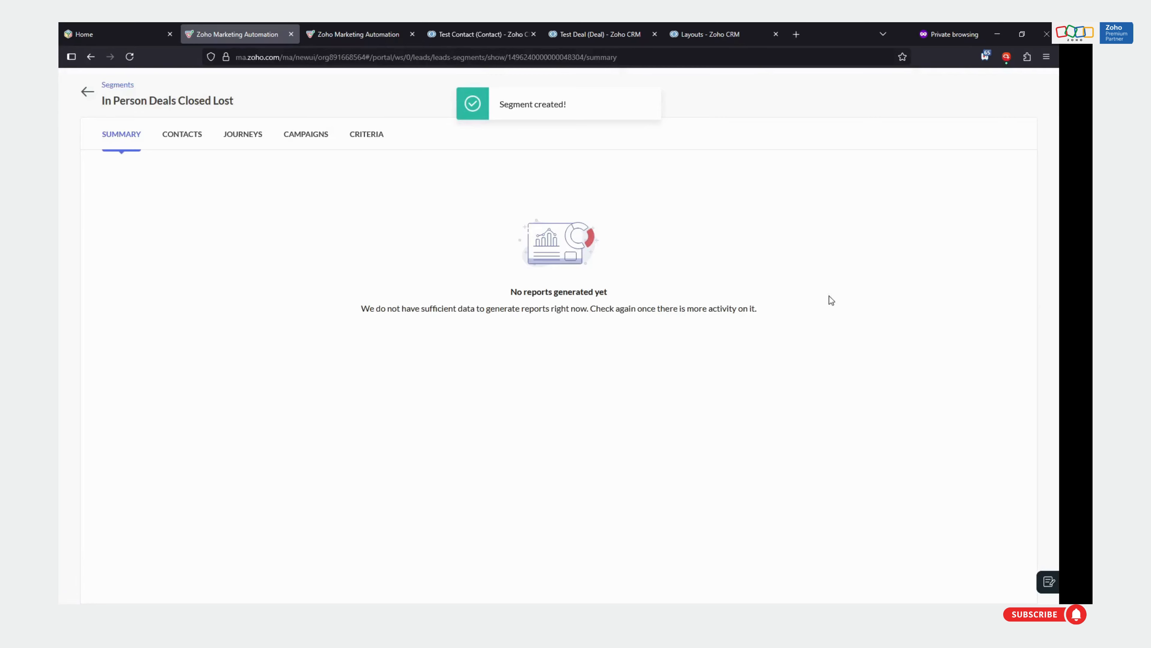
{"action": "left_click", "coordinate": [88, 91]}
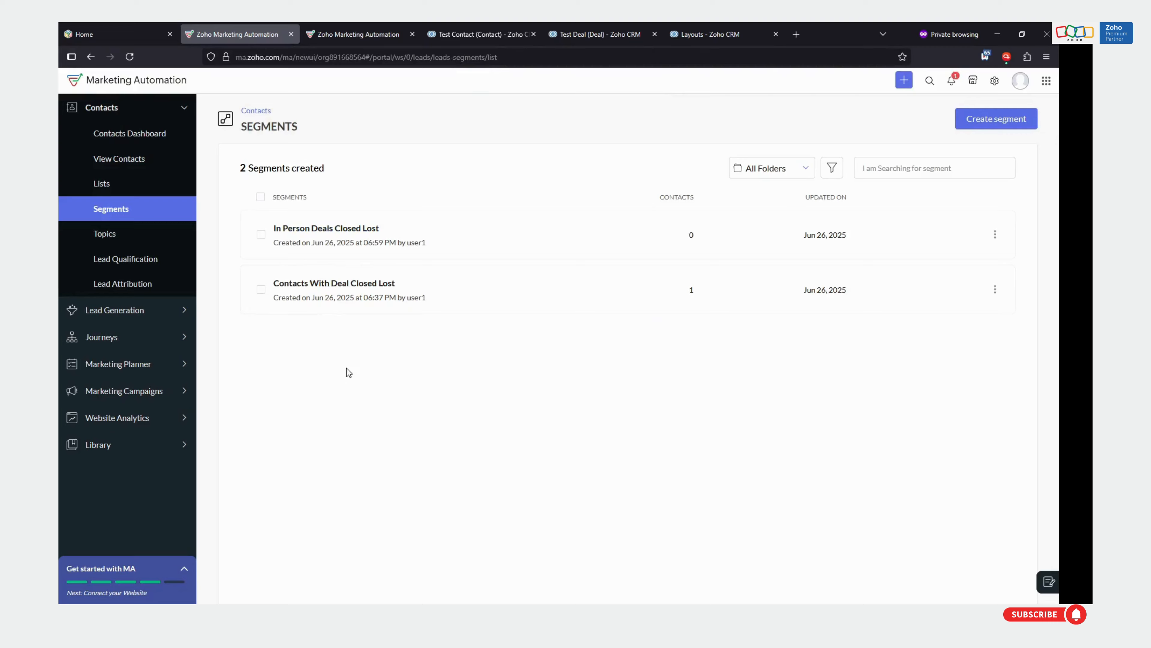
Review the defined criteria of the In Person Deals Closed Lost segment and return to the segments list
{"action": "left_click", "coordinate": [355, 229]}
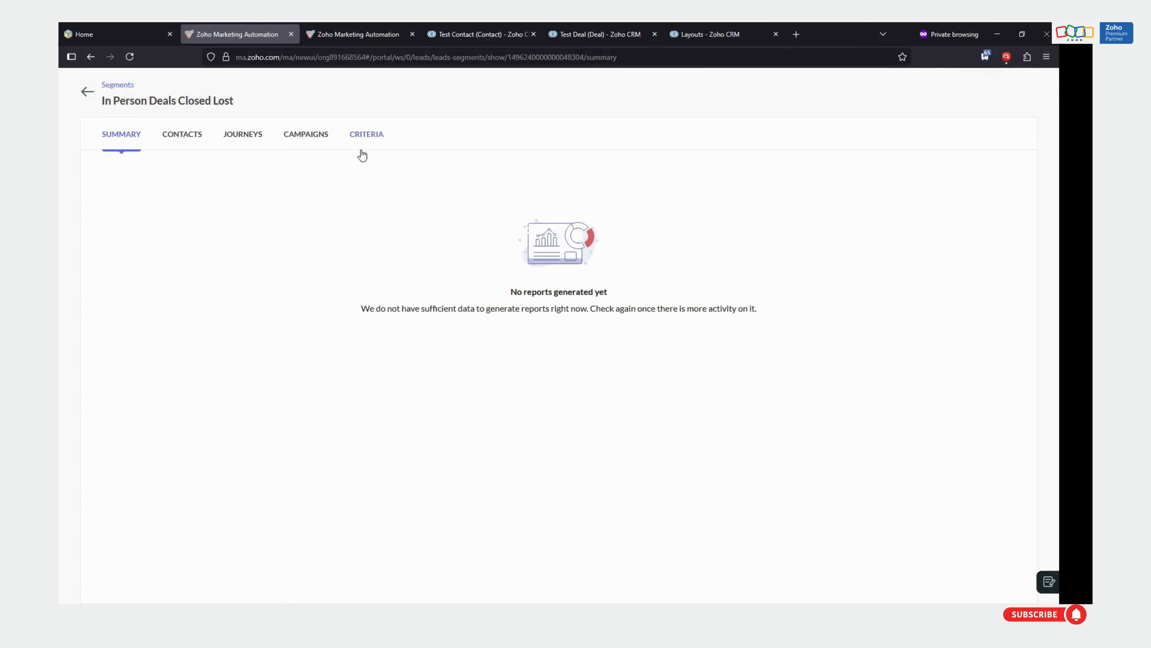
{"action": "left_click", "coordinate": [362, 136]}
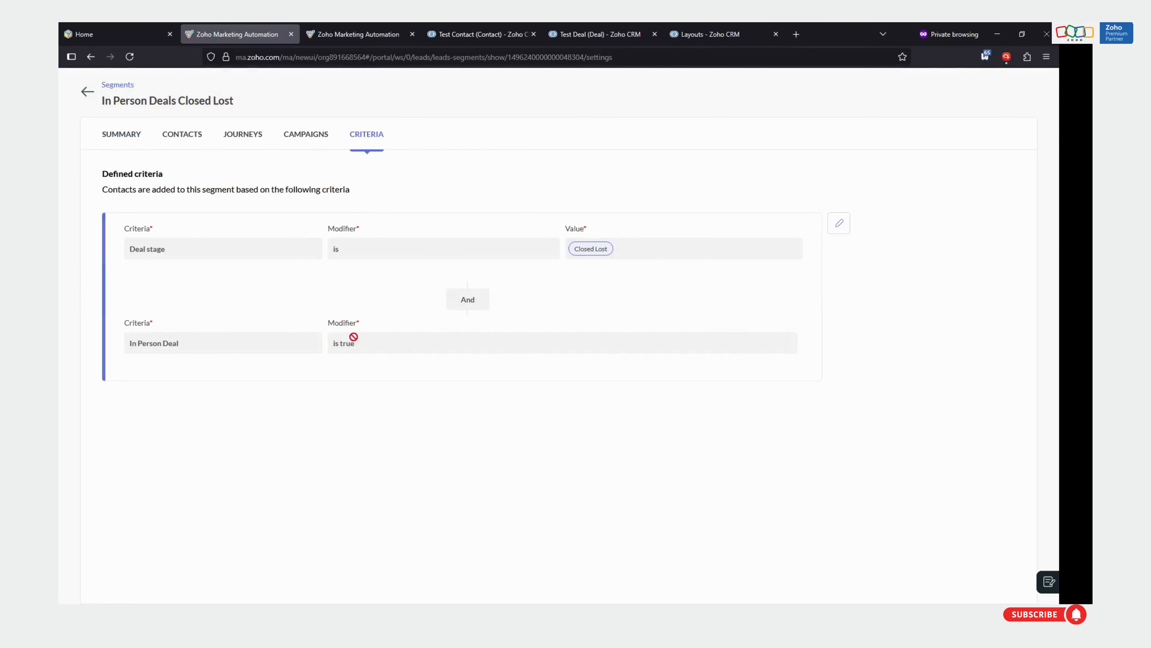
{"action": "left_click", "coordinate": [84, 95]}
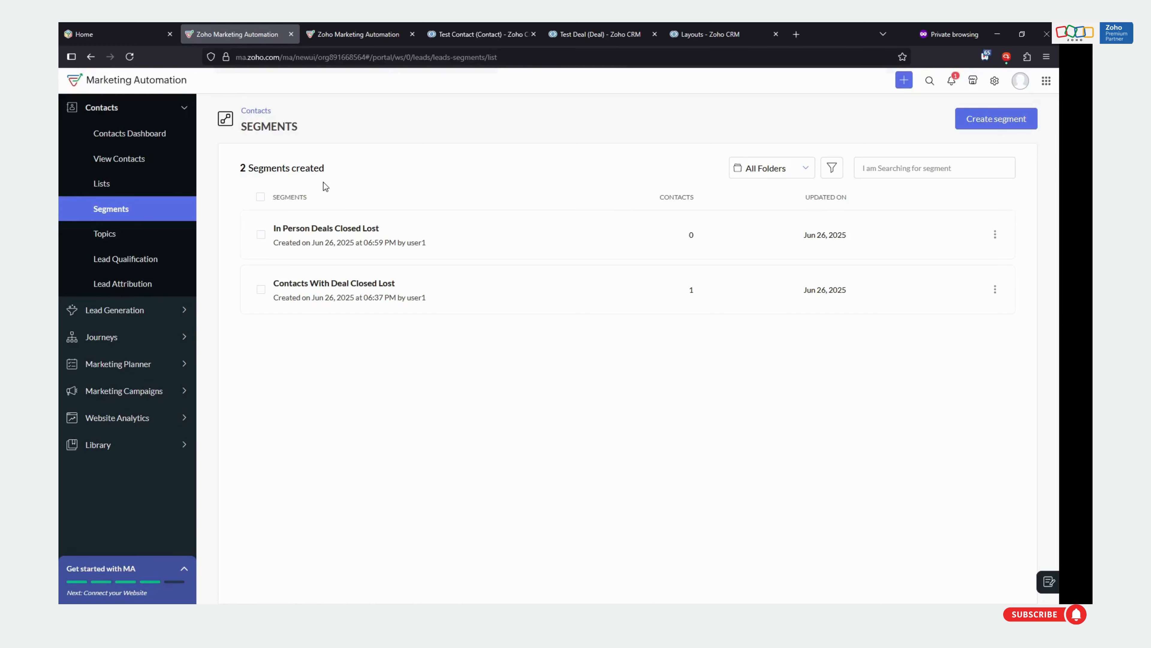
View the email campaigns and journeys listings, and return to the contact segments list
{"action": "left_click", "coordinate": [163, 391]}
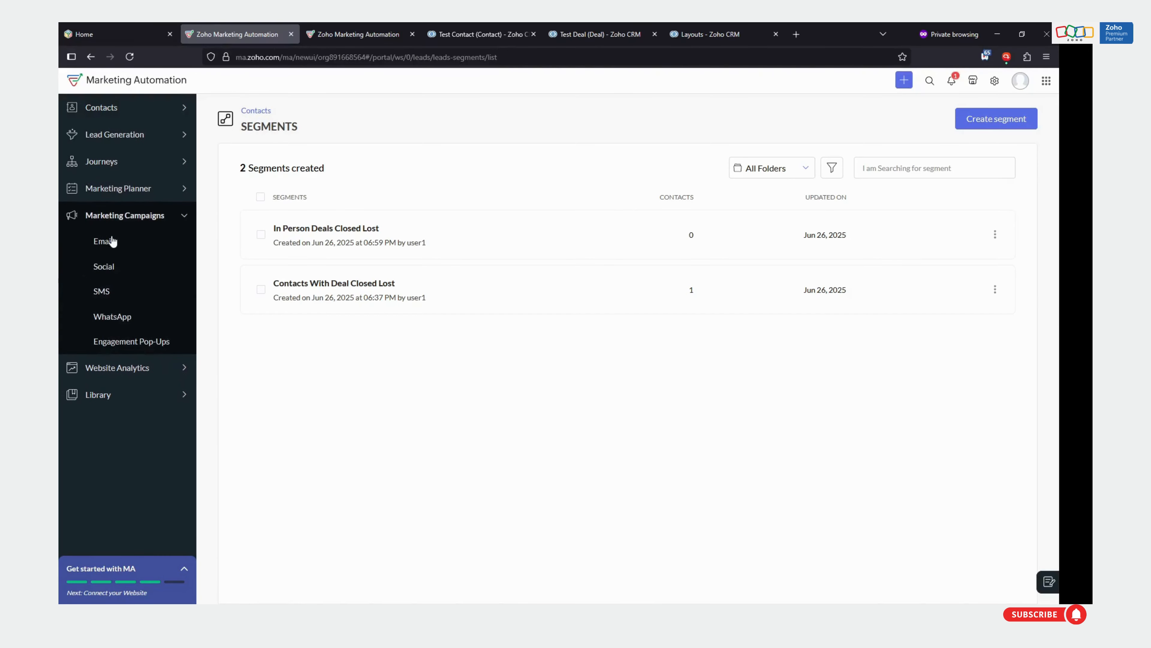
{"action": "left_click", "coordinate": [111, 241]}
{"action": "left_click", "coordinate": [109, 163]}
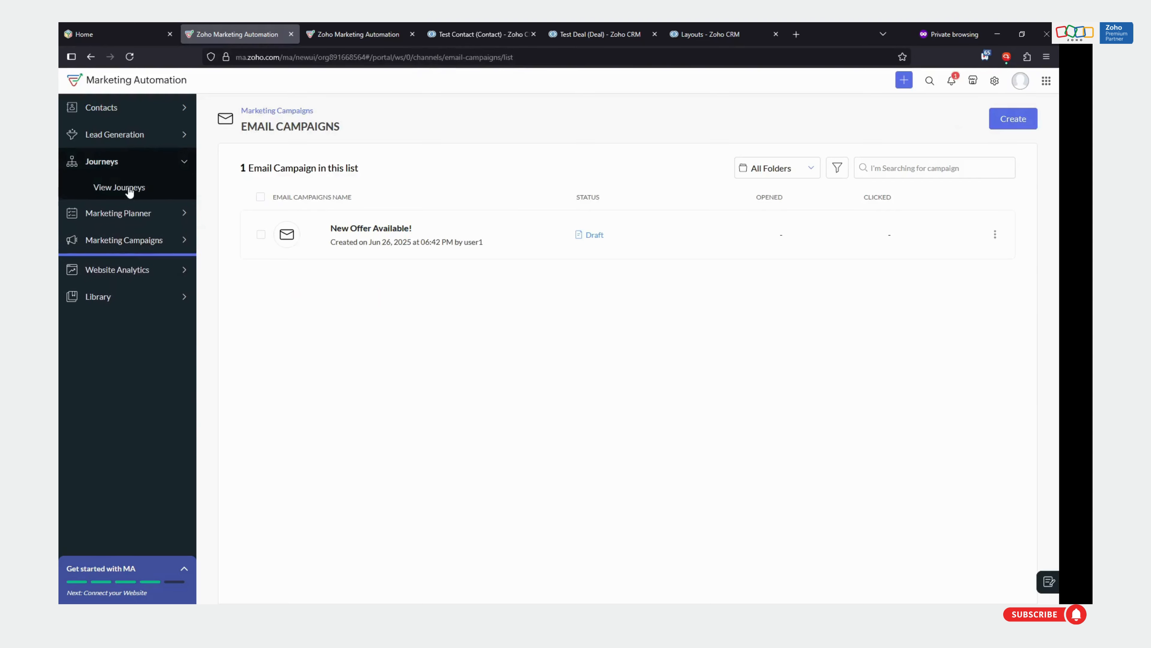
{"action": "left_click", "coordinate": [117, 187]}
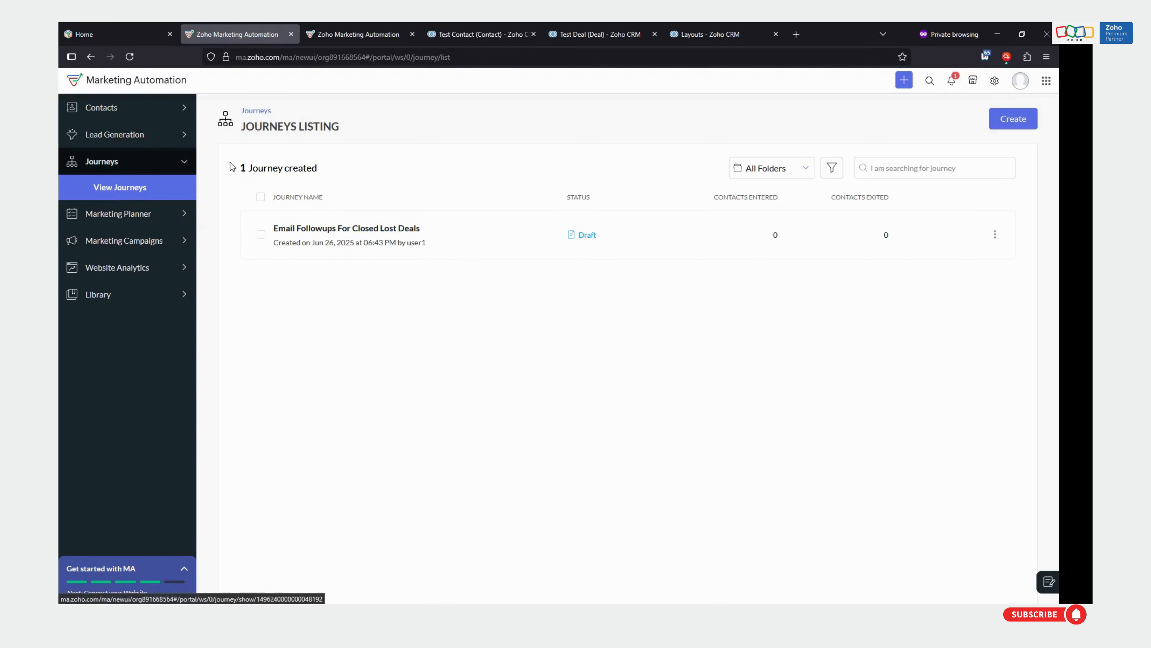
{"action": "left_click", "coordinate": [111, 110]}
{"action": "left_click", "coordinate": [122, 211]}
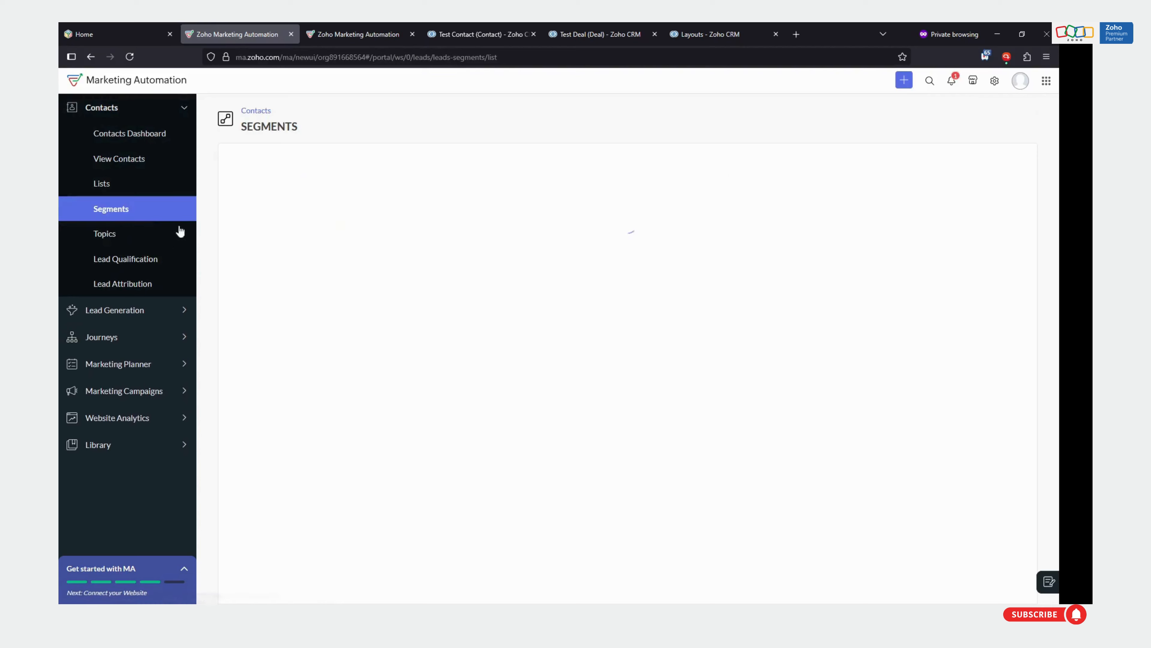